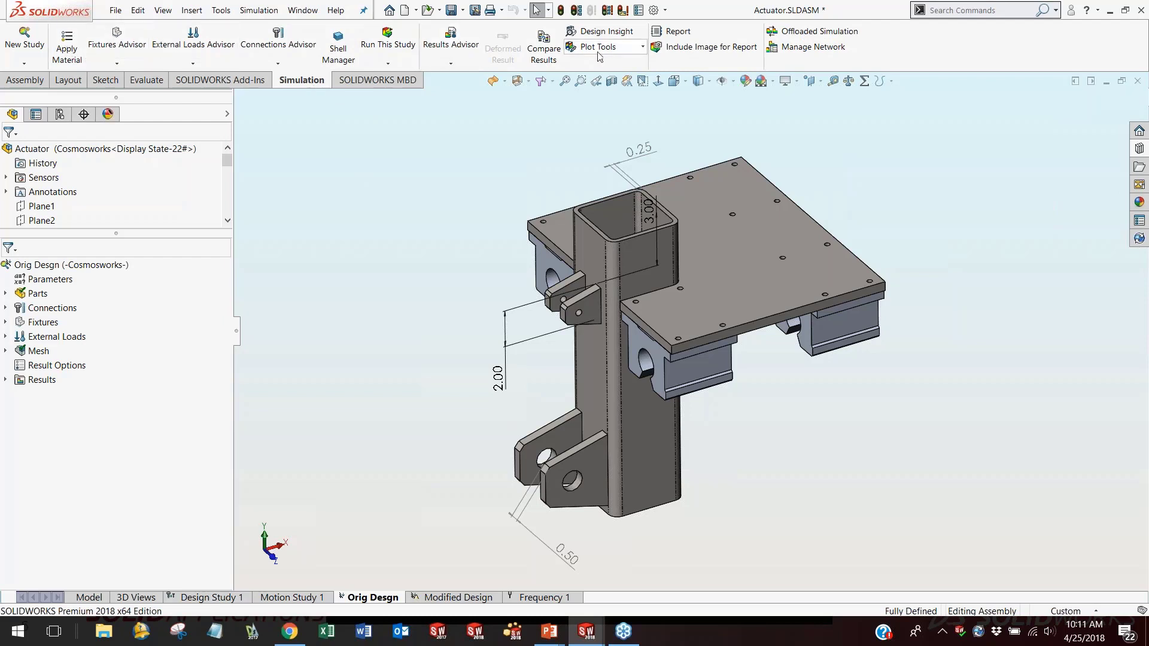
Review the study types available for a new simulation study and cancel without creating one.
right_click(42, 295)
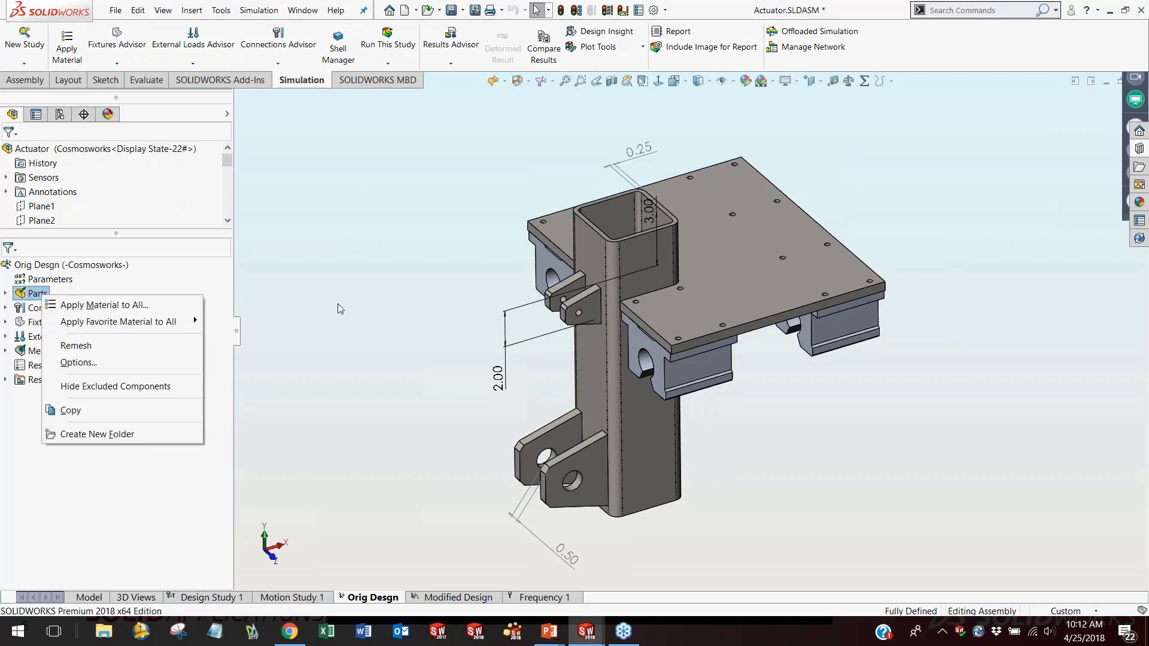
left_click(359, 303)
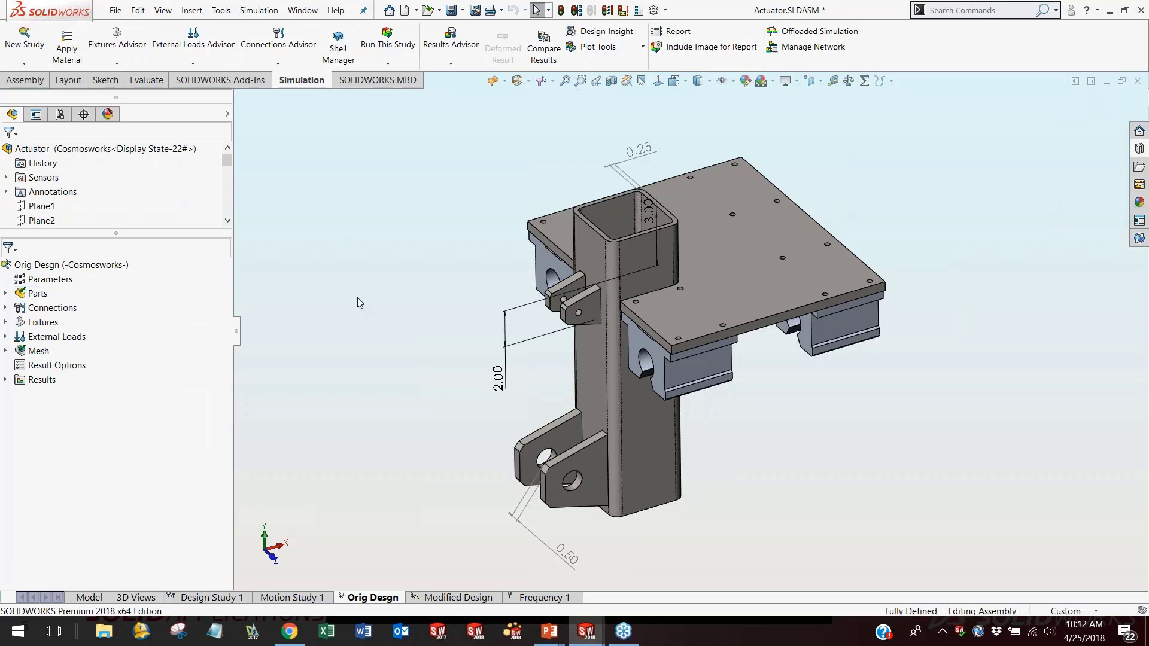
left_click(25, 39)
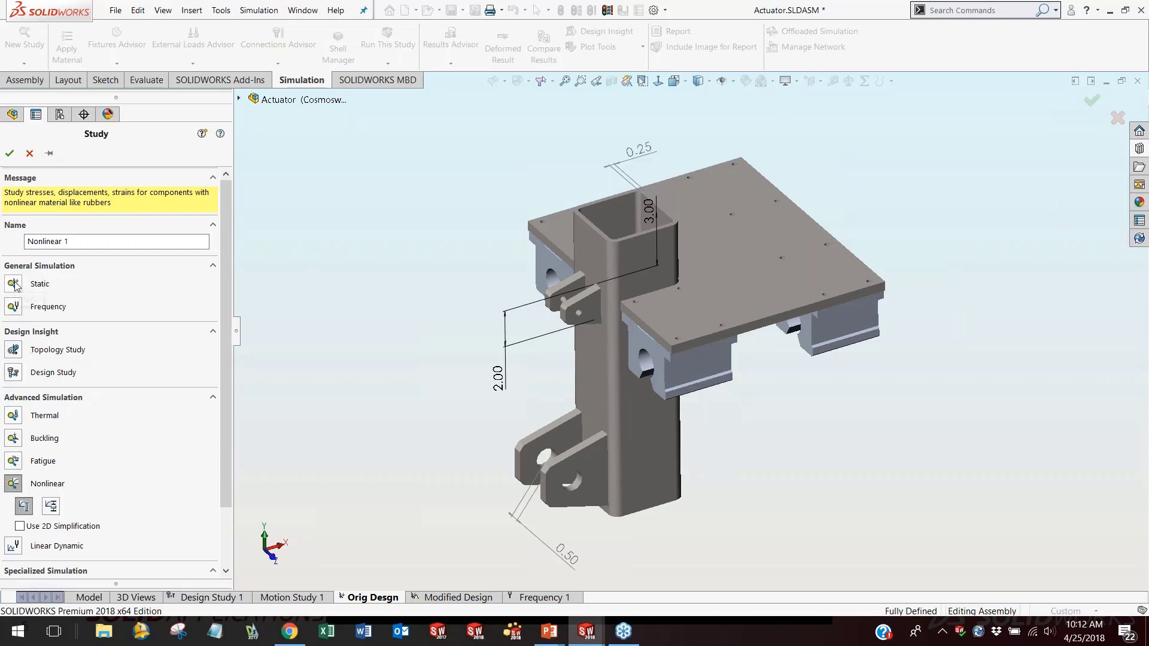
left_click(28, 155)
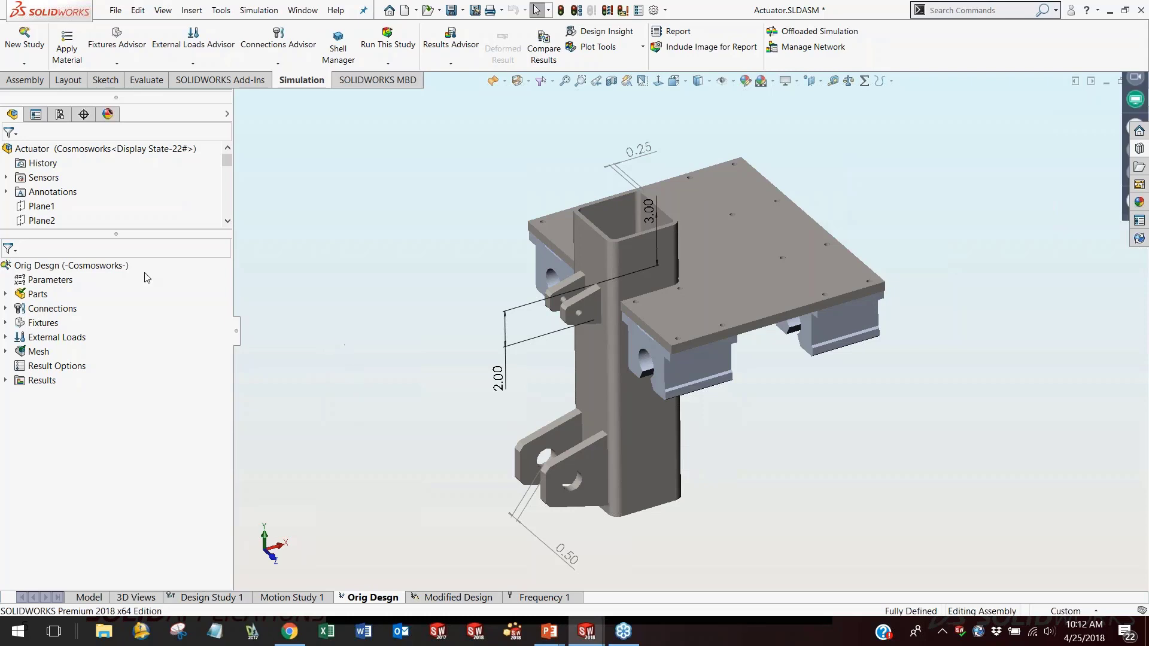
Expand the Parts of the Orig Design study and review the simulation options available for the rod link.
left_click(40, 295)
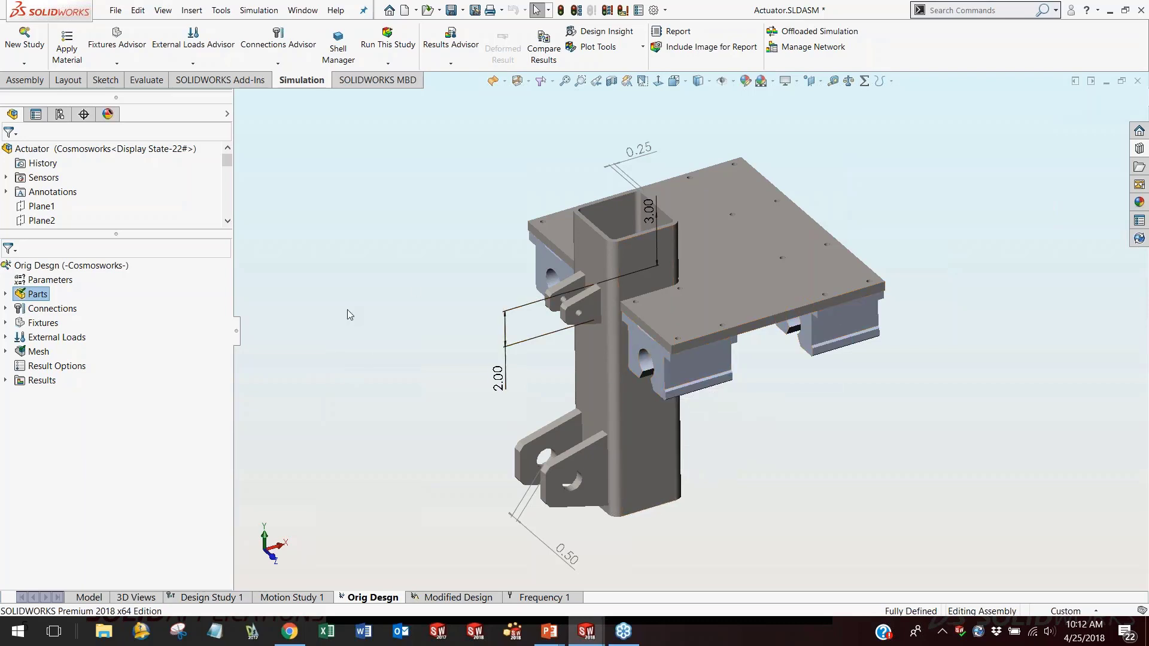
left_click(6, 295)
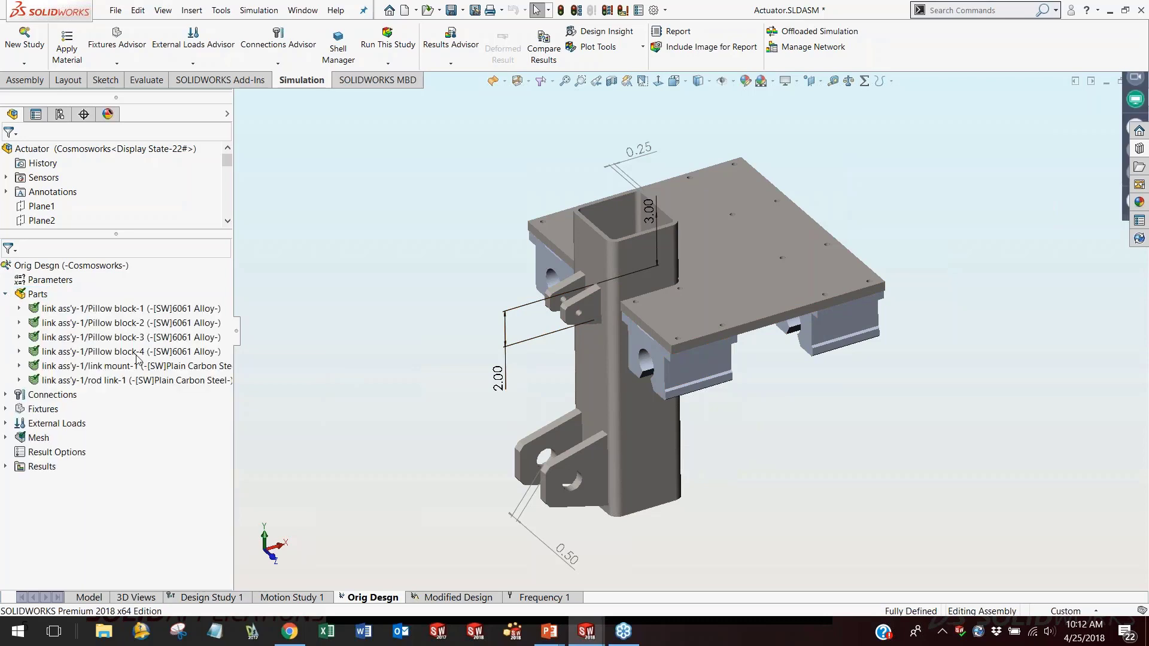
left_click(104, 382)
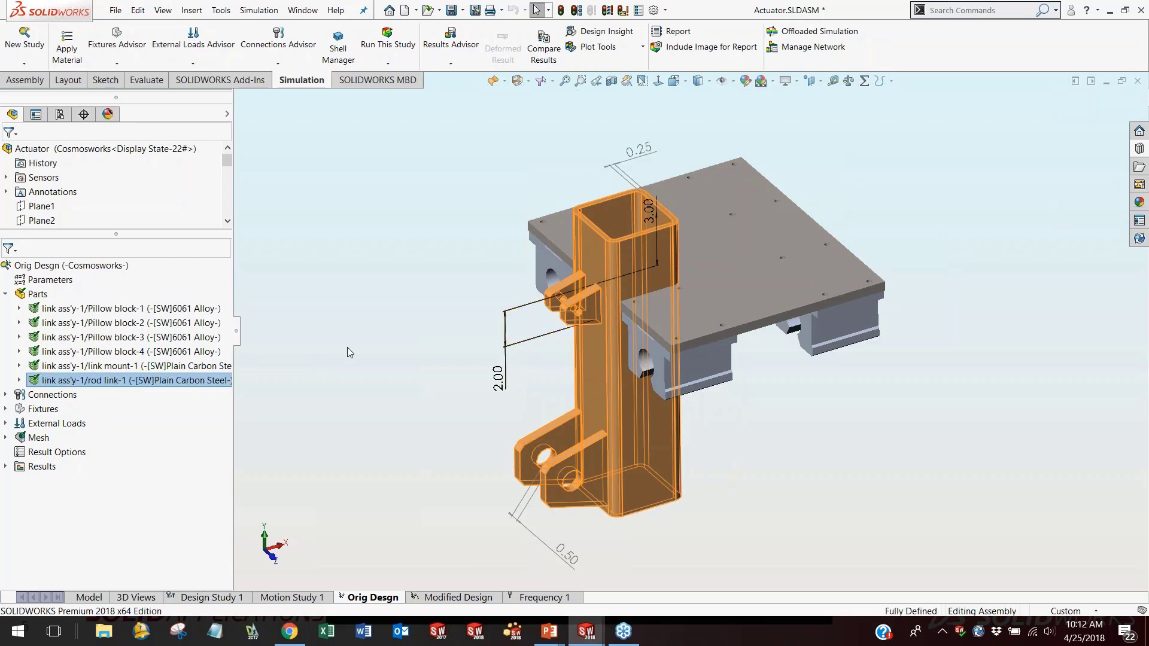
right_click(211, 383)
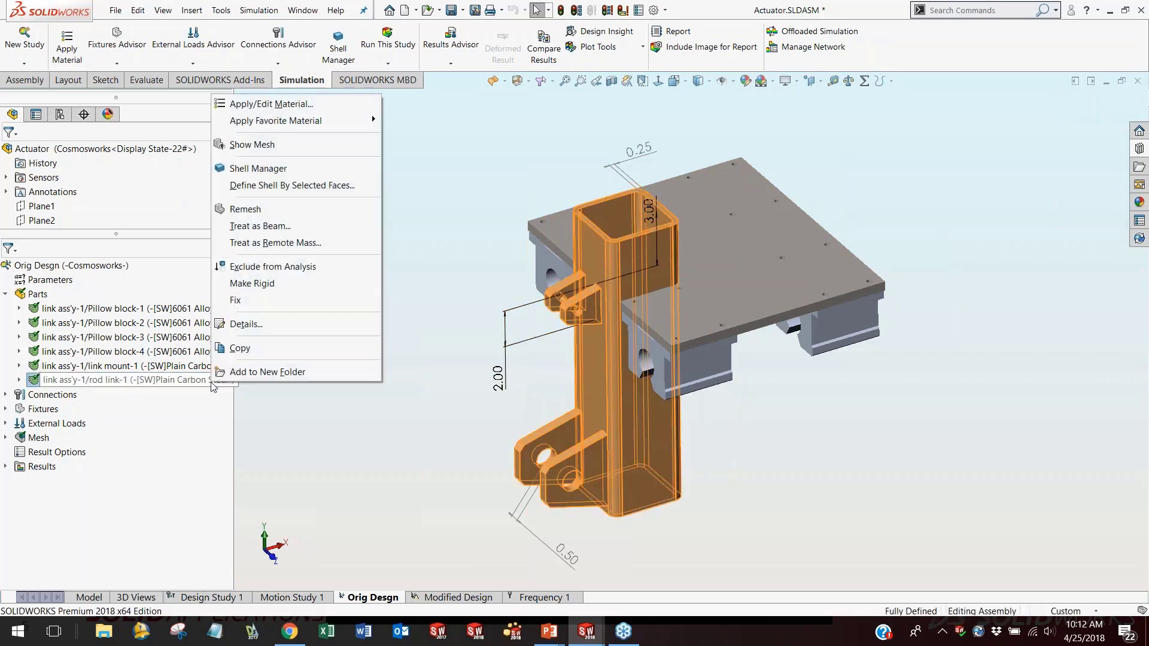
left_click(367, 453)
Examine the material assigned to the rod link within the link ass'y subassembly of the CAD model.
left_click(88, 597)
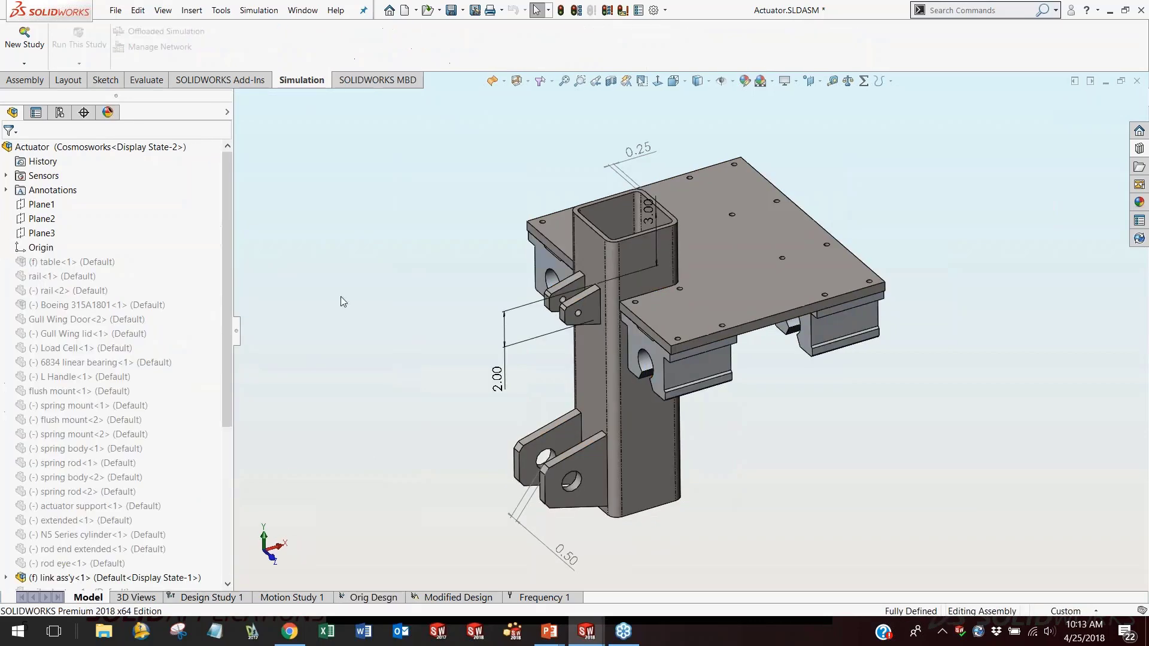
left_click_drag(223, 361, 189, 450)
left_click(5, 405)
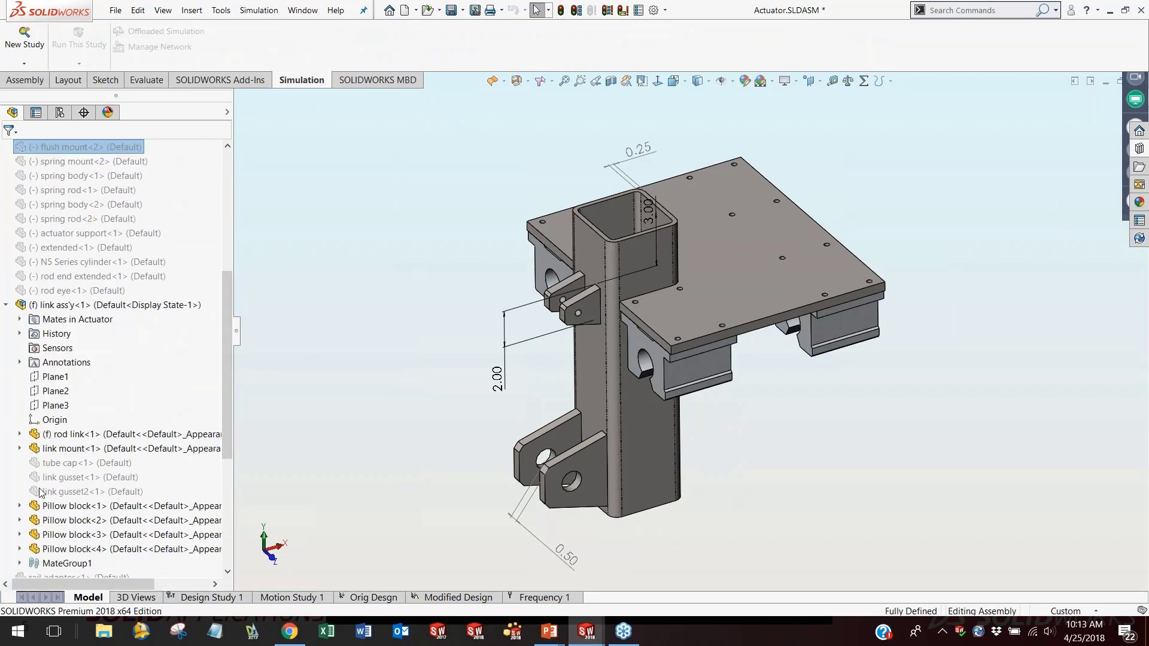
left_click(68, 435)
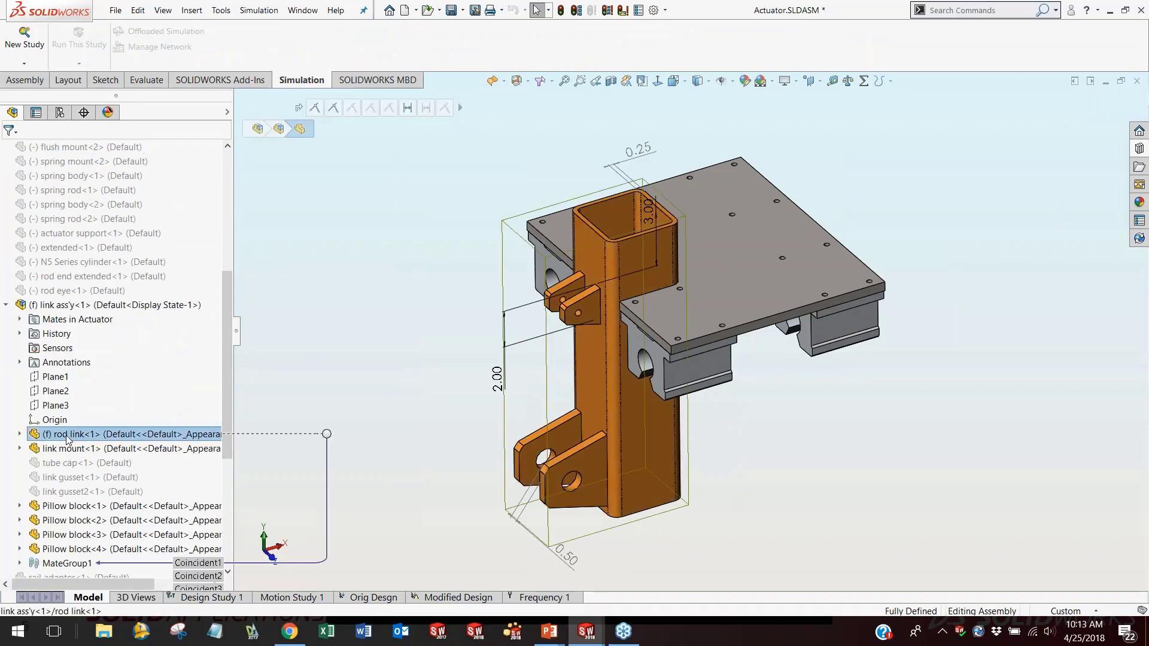
left_click(21, 435)
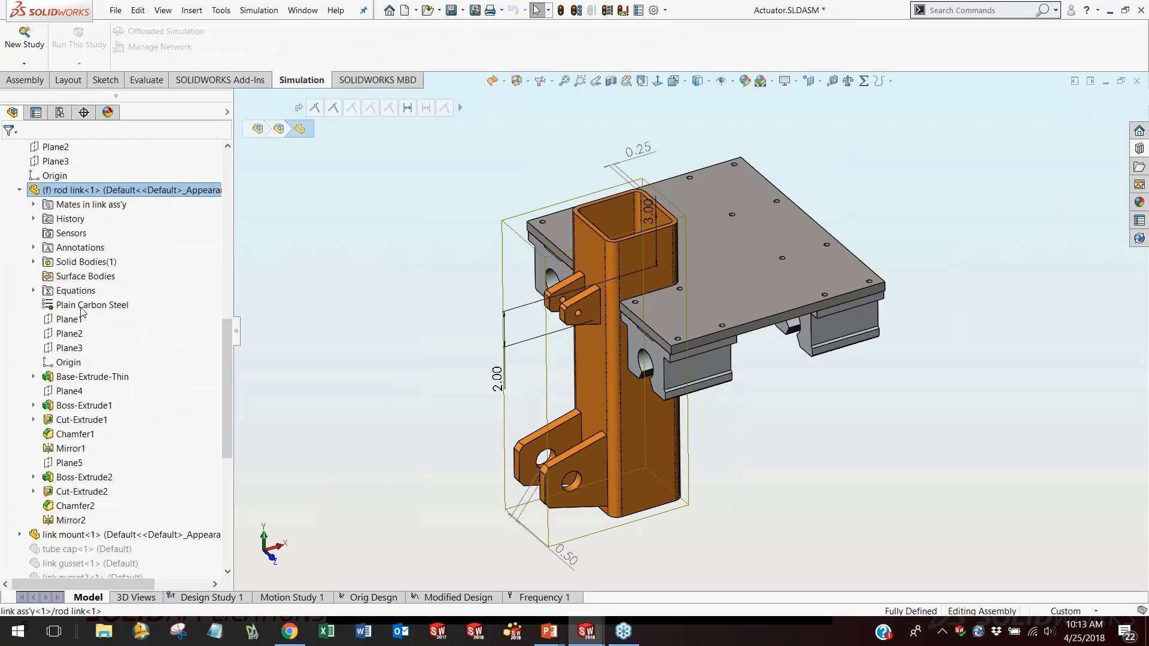
left_click(335, 351)
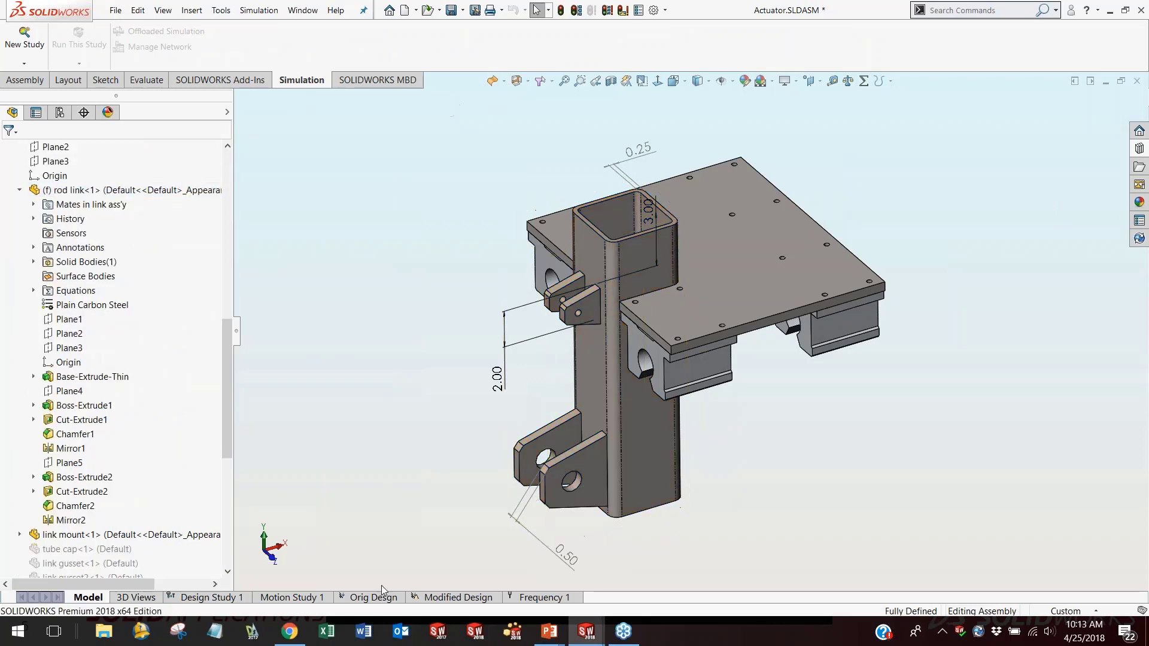
Return to the Orig Design study and open the material definition of the rod link.
left_click(374, 597)
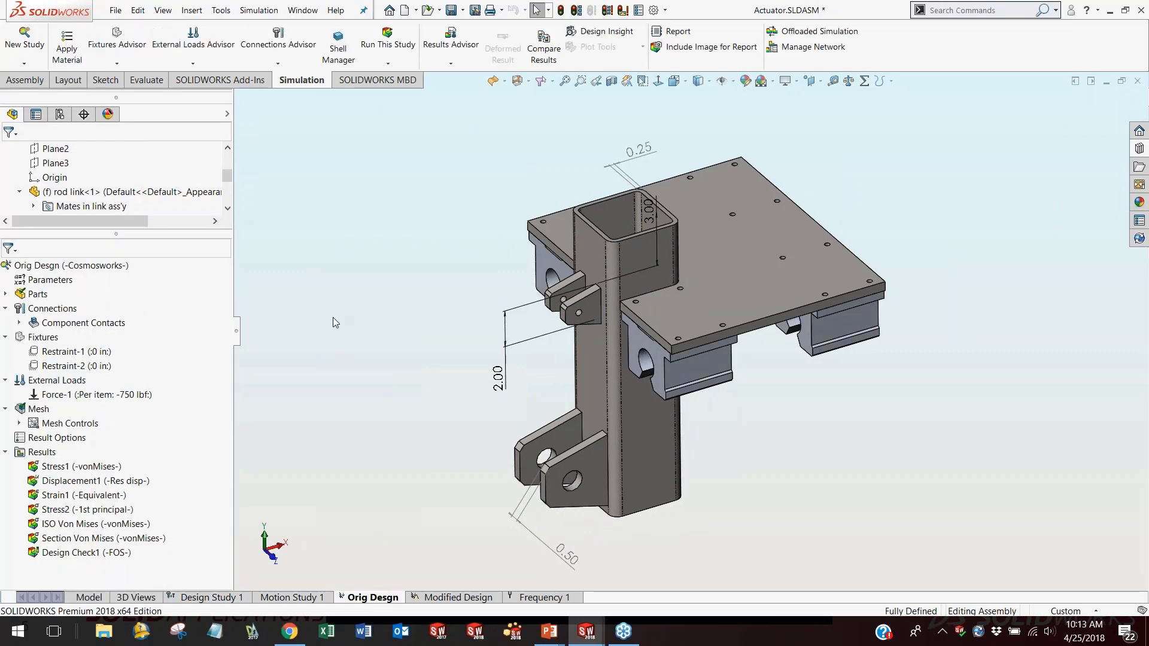
left_click(5, 294)
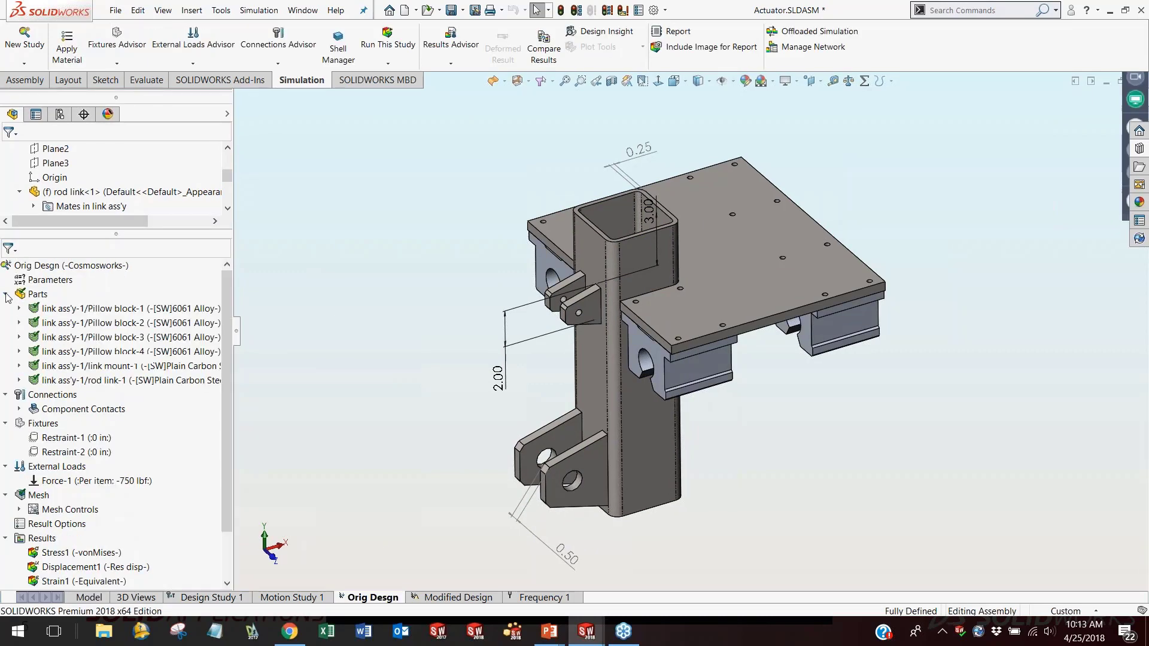
right_click(100, 369)
right_click(101, 381)
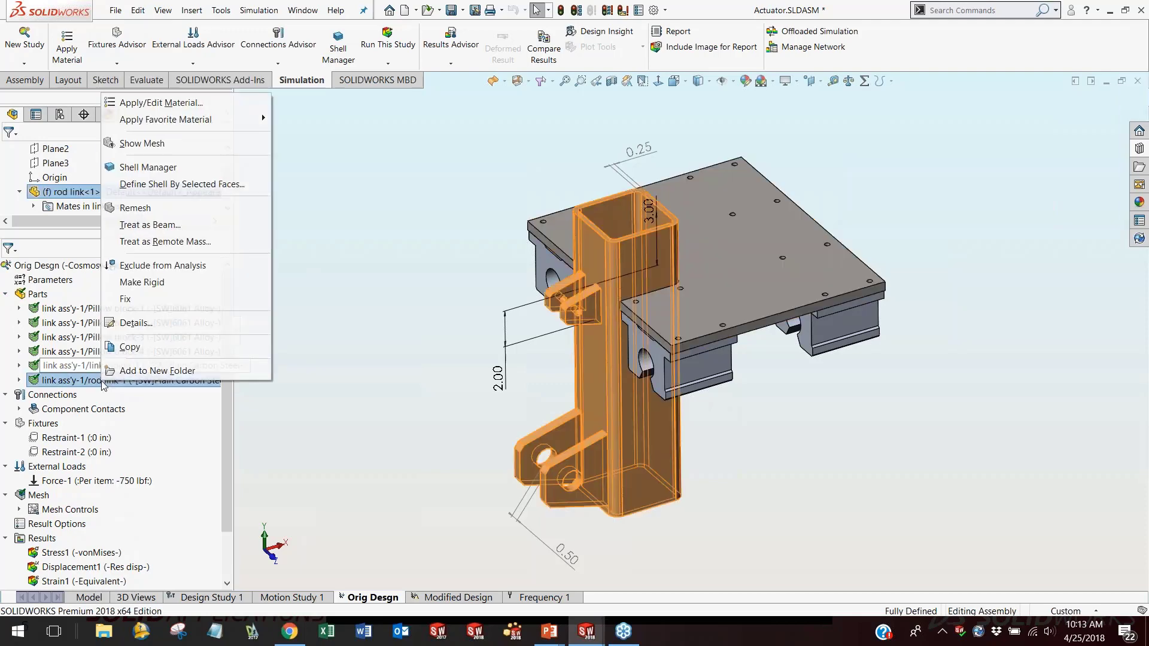
left_click(161, 102)
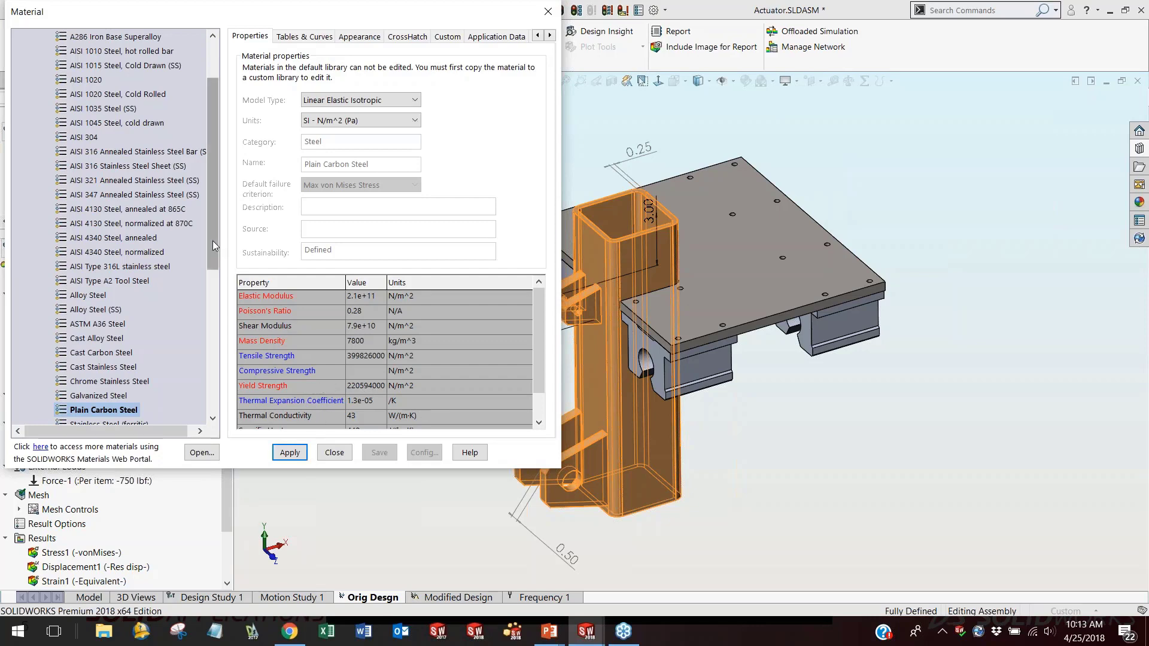
Copy Plain Carbon Steel, review the options for the Misc category of Custom Materials, and close the material definition without applying changes.
left_click_drag(213, 240, 212, 270)
right_click(120, 358)
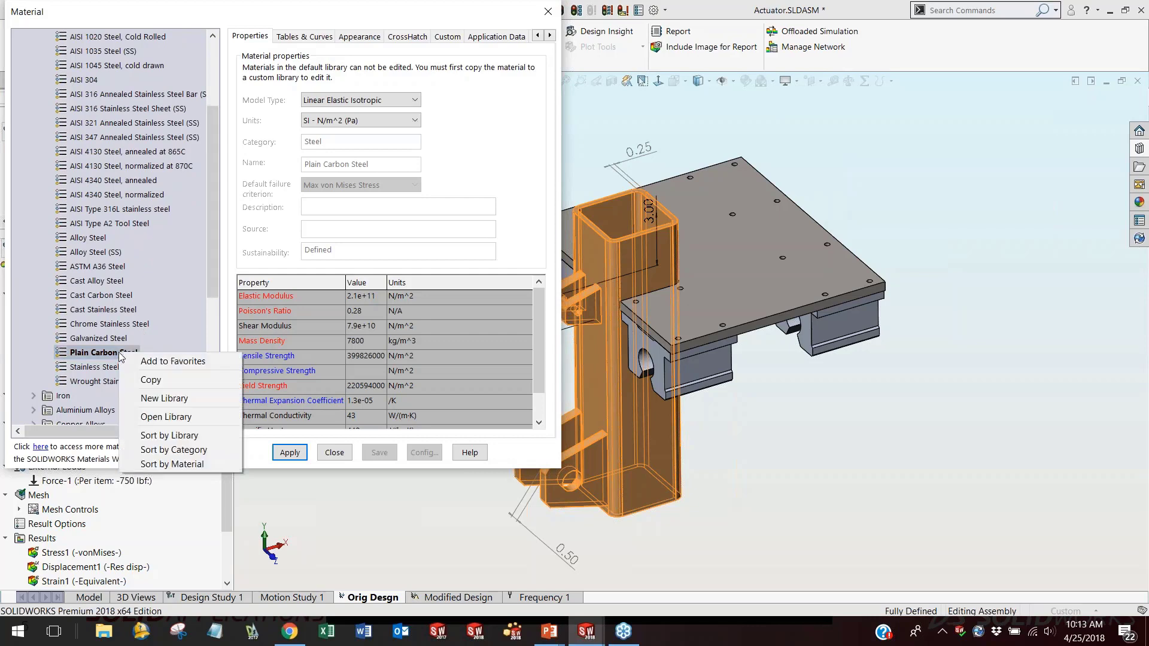
left_click(151, 380)
left_click_drag(216, 292, 219, 307)
scroll(218, 308, "down", 5)
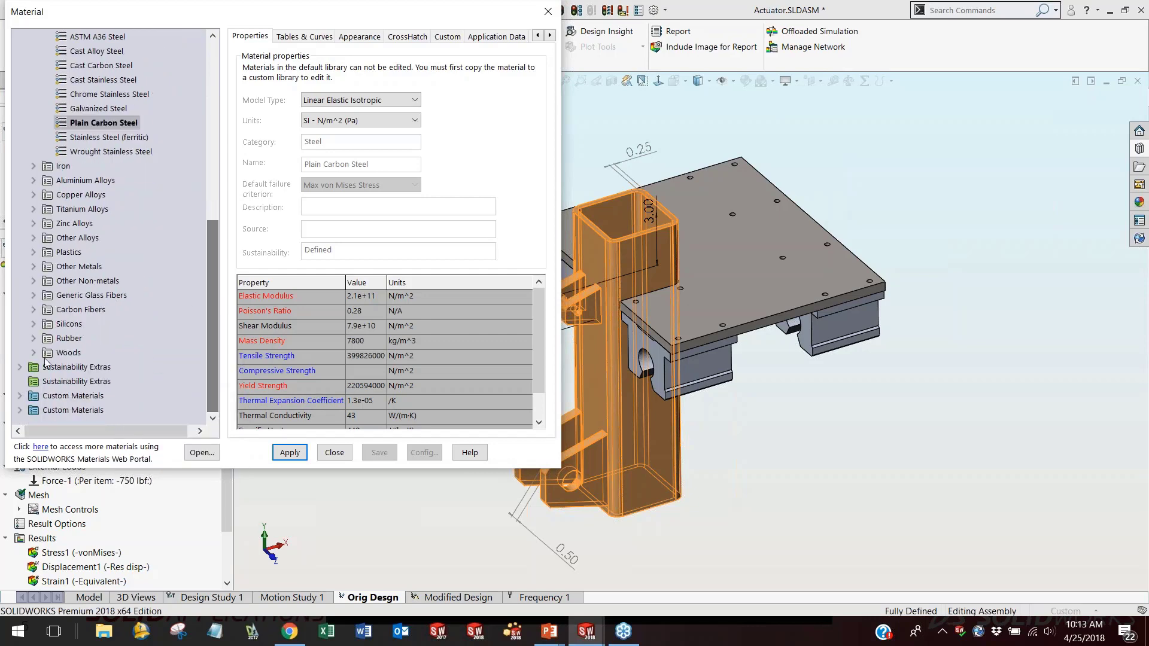
left_click(20, 396)
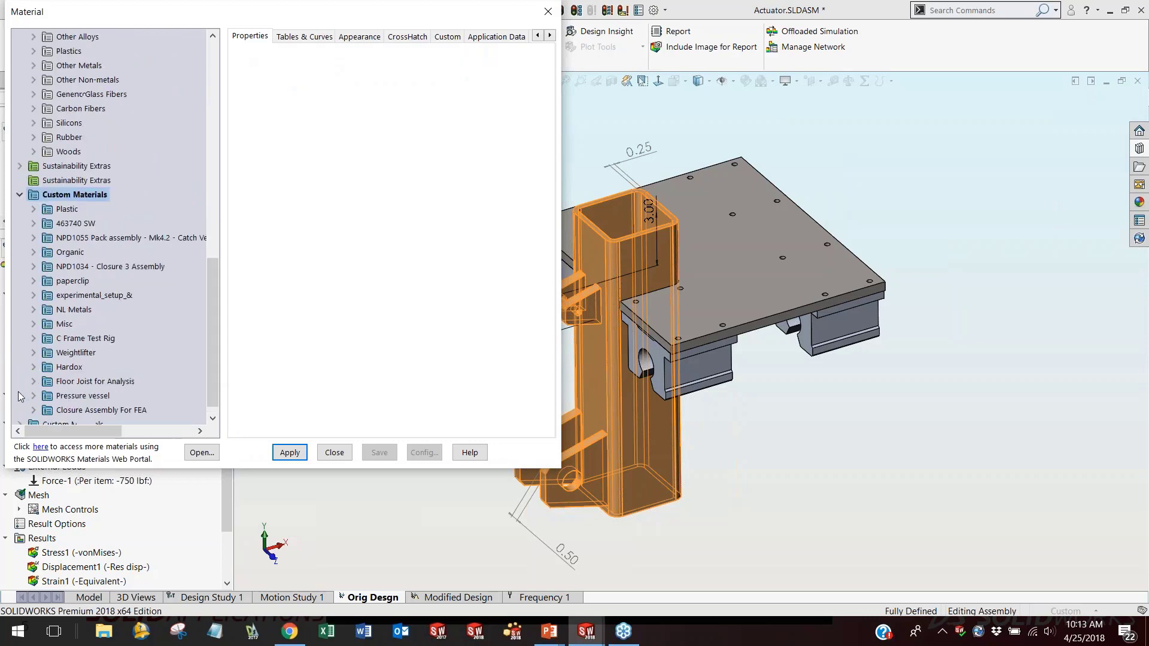
right_click(70, 196)
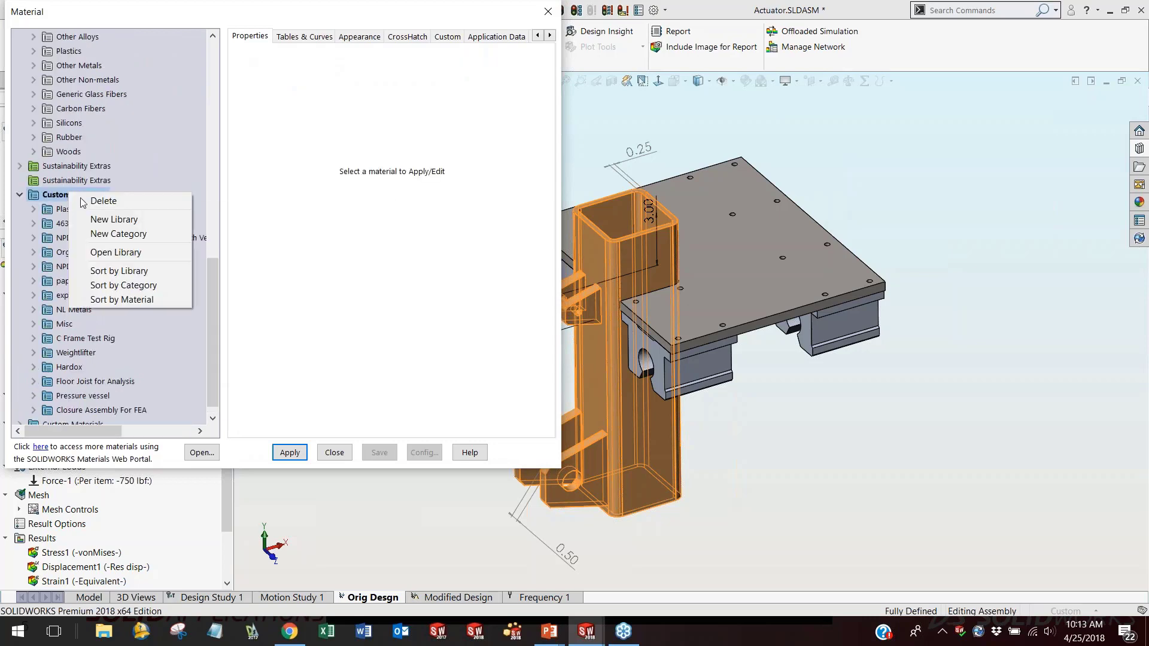
left_click(50, 324)
right_click(52, 322)
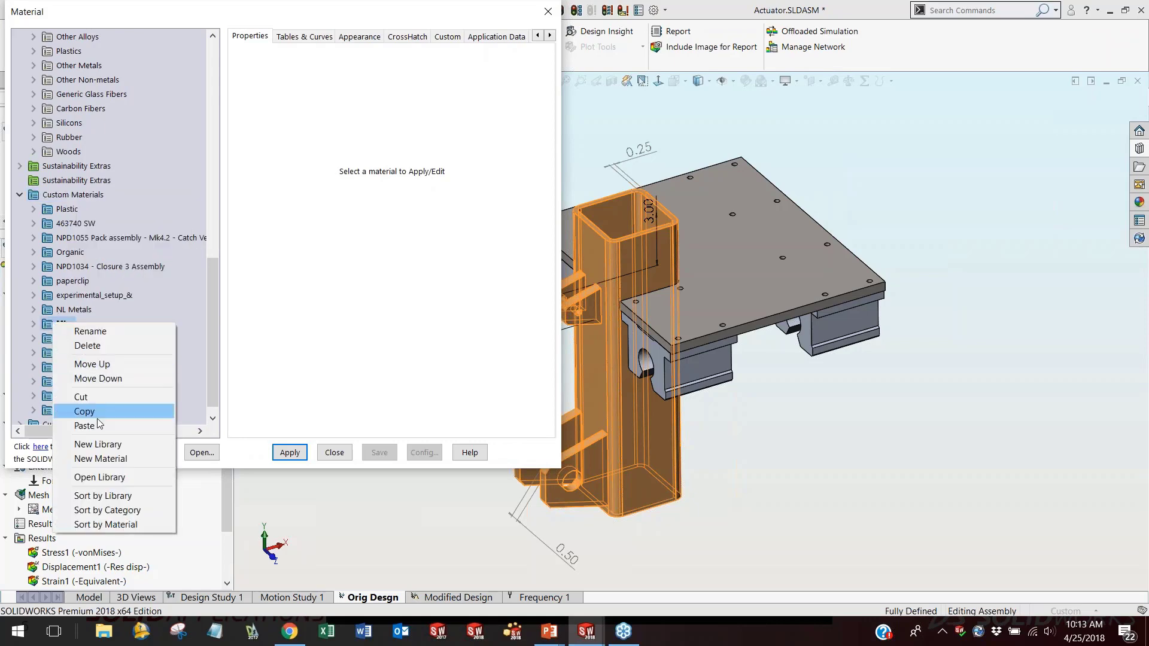
left_click(333, 452)
left_click(332, 453)
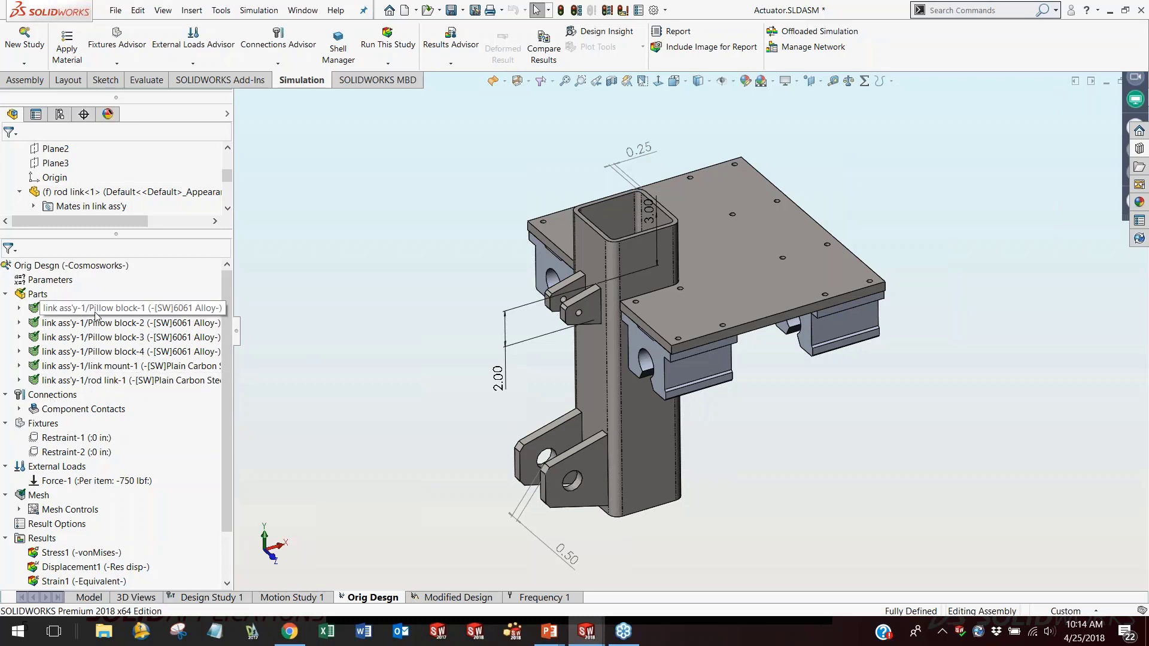
Review the simulation options for Pillow block-1 and collapse the study's Parts list.
right_click(95, 311)
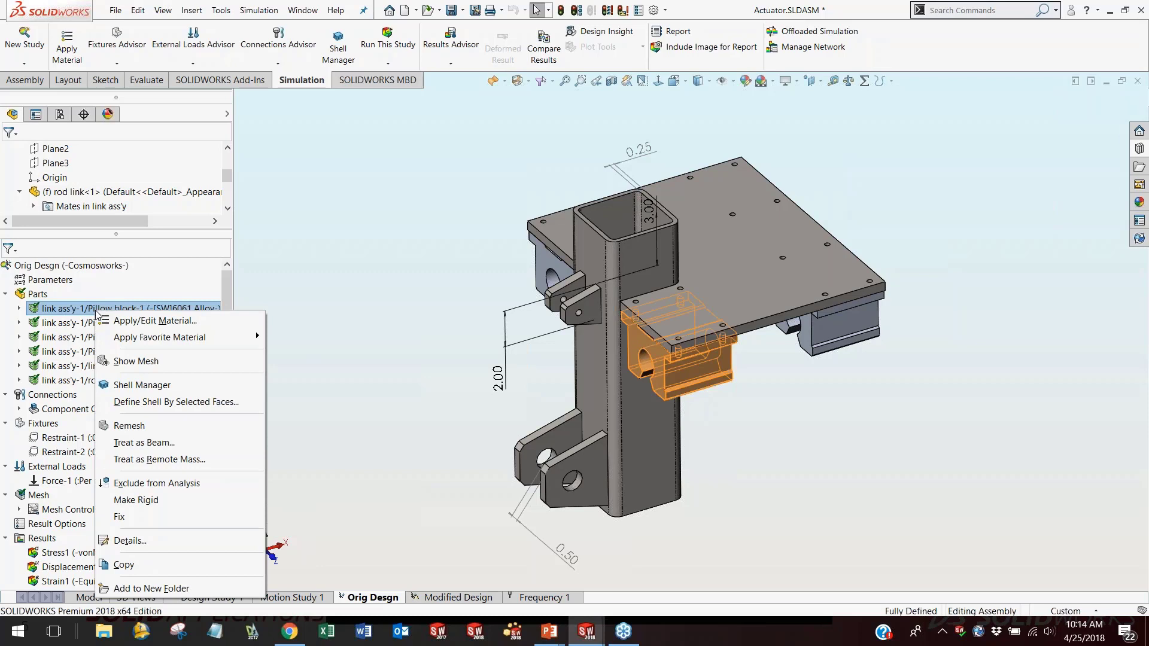
left_click(134, 482)
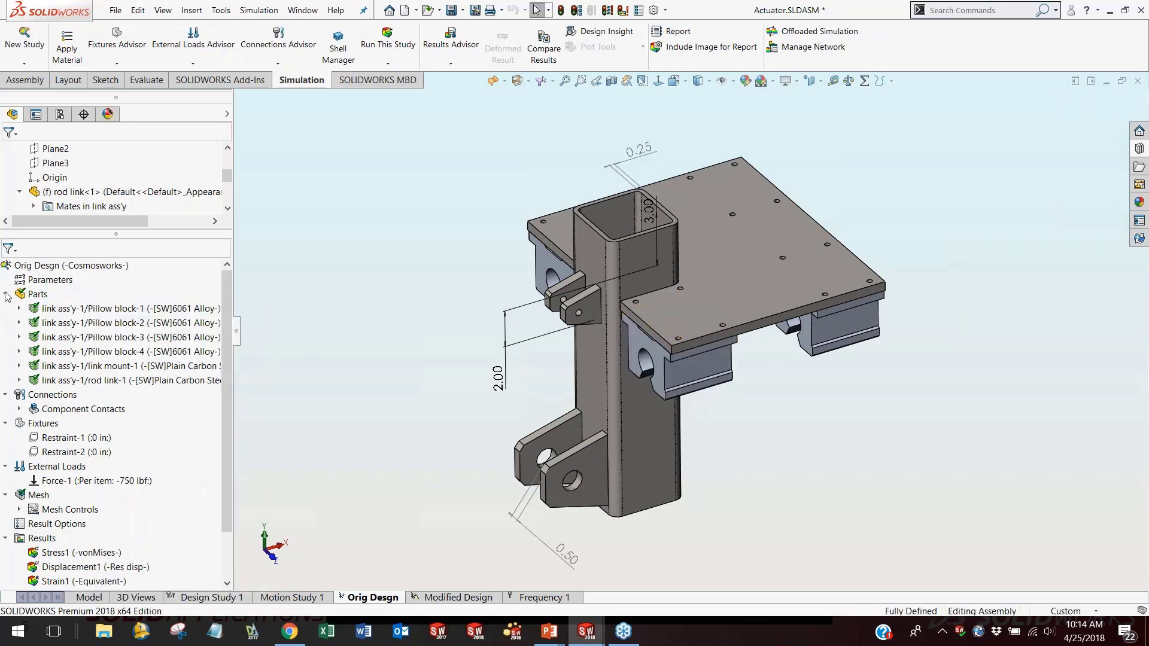
left_click(6, 293)
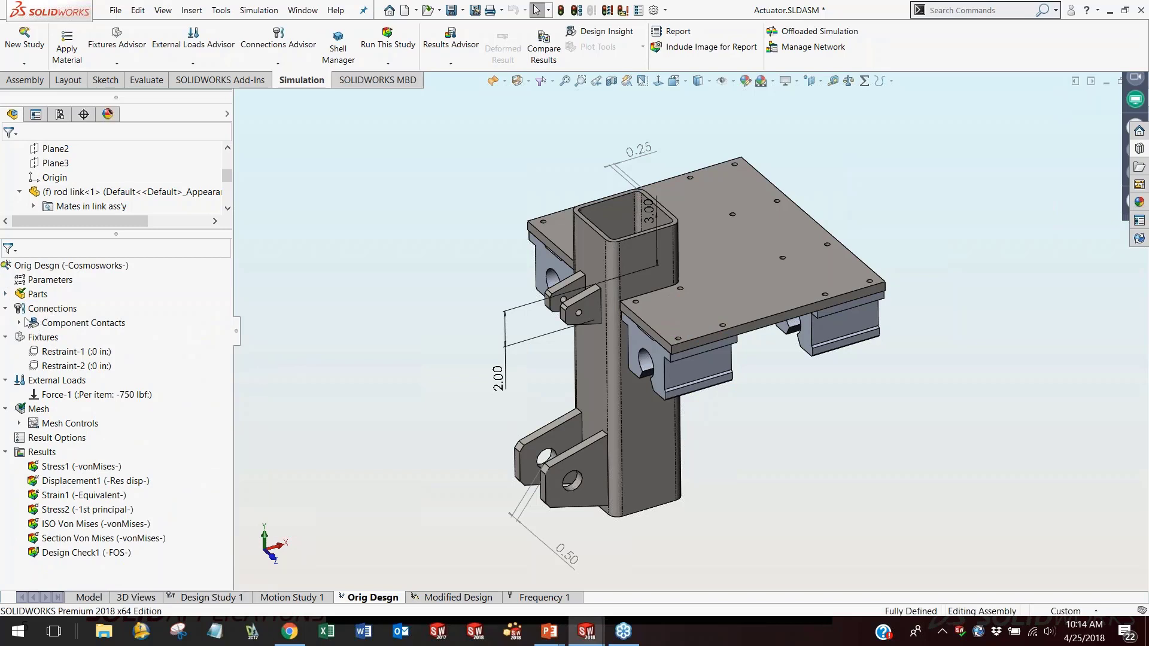
Inspect the study's global contact, review the contact types offered for a new contact set, and cancel the set.
left_click(21, 324)
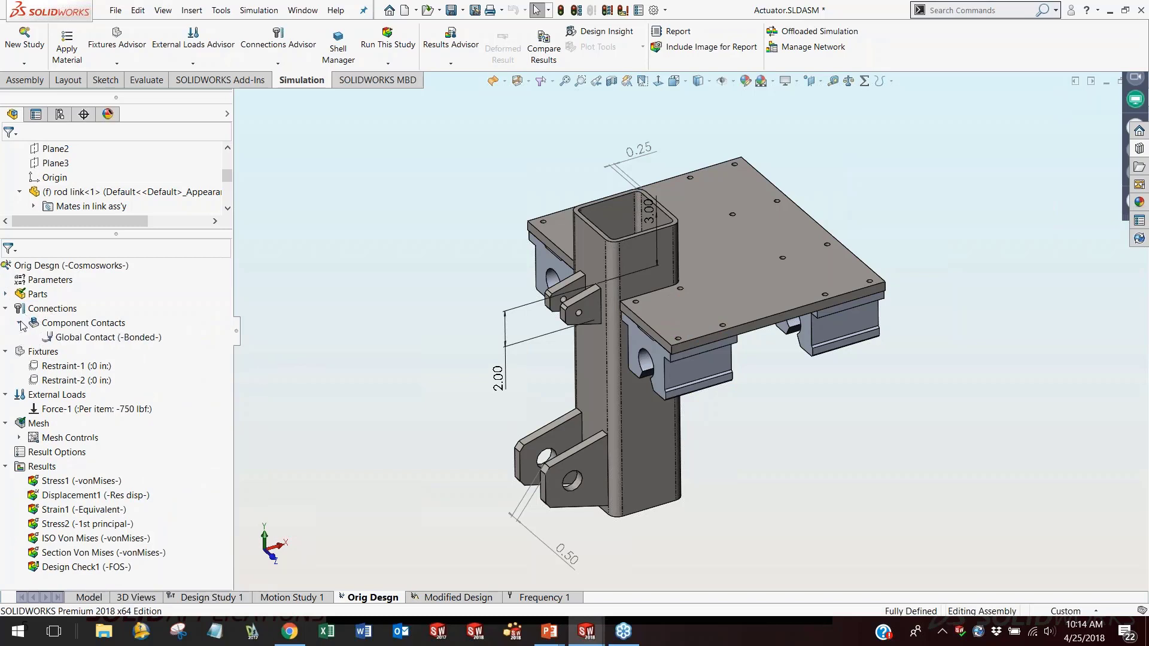
left_click(61, 339)
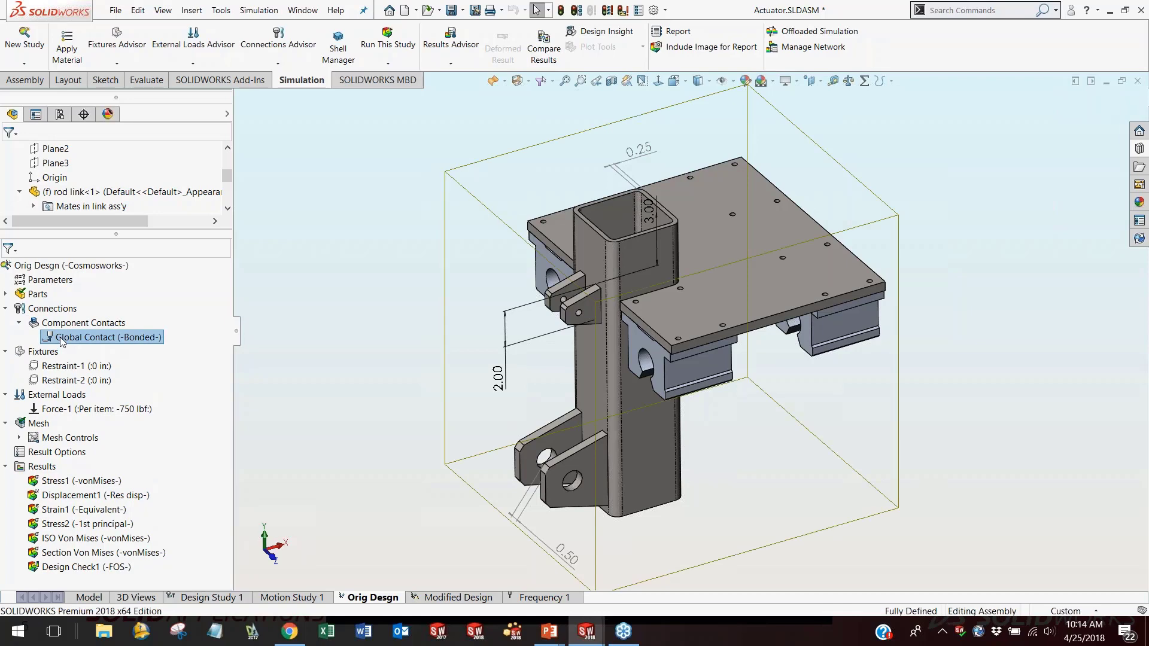
right_click(66, 308)
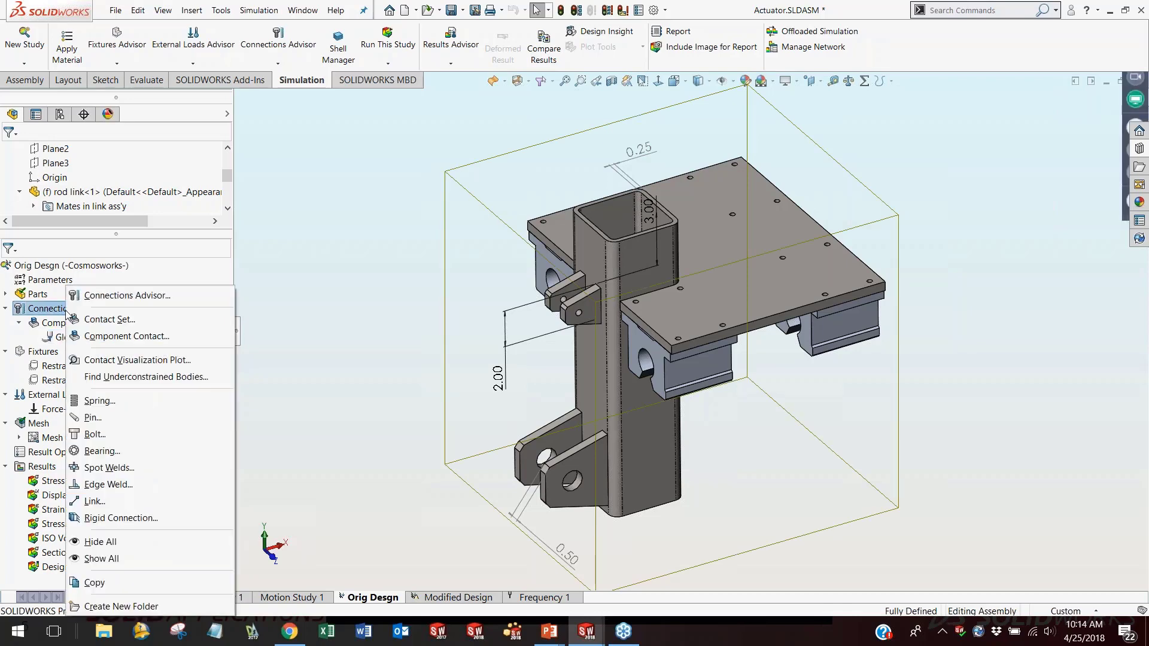
left_click(95, 319)
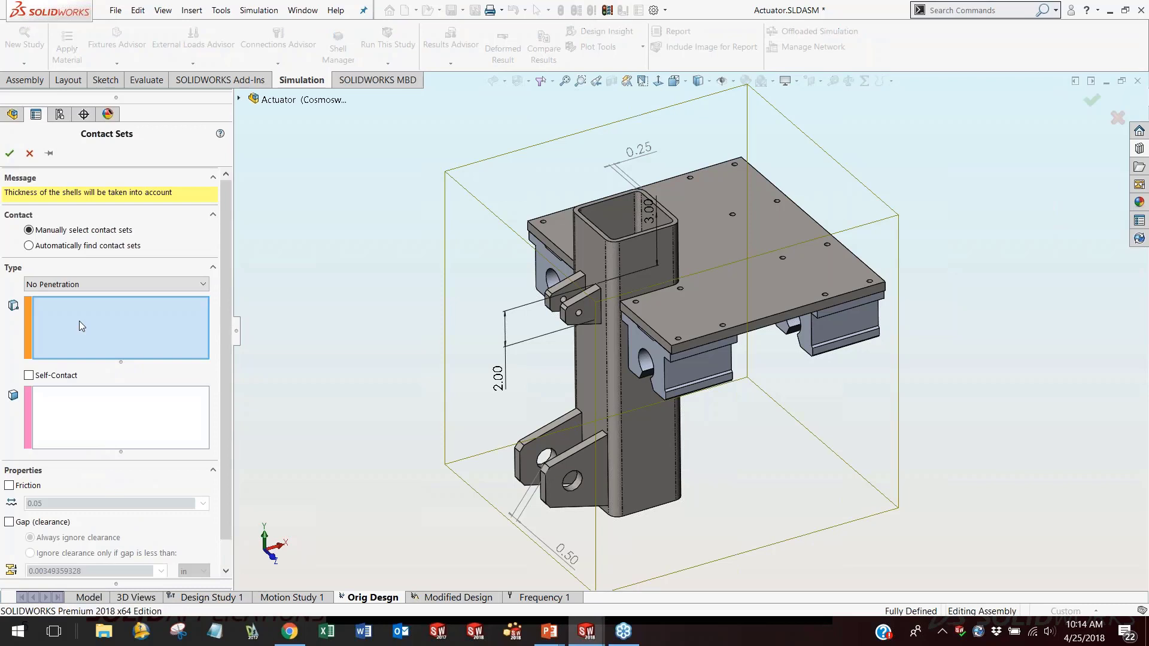
left_click(79, 284)
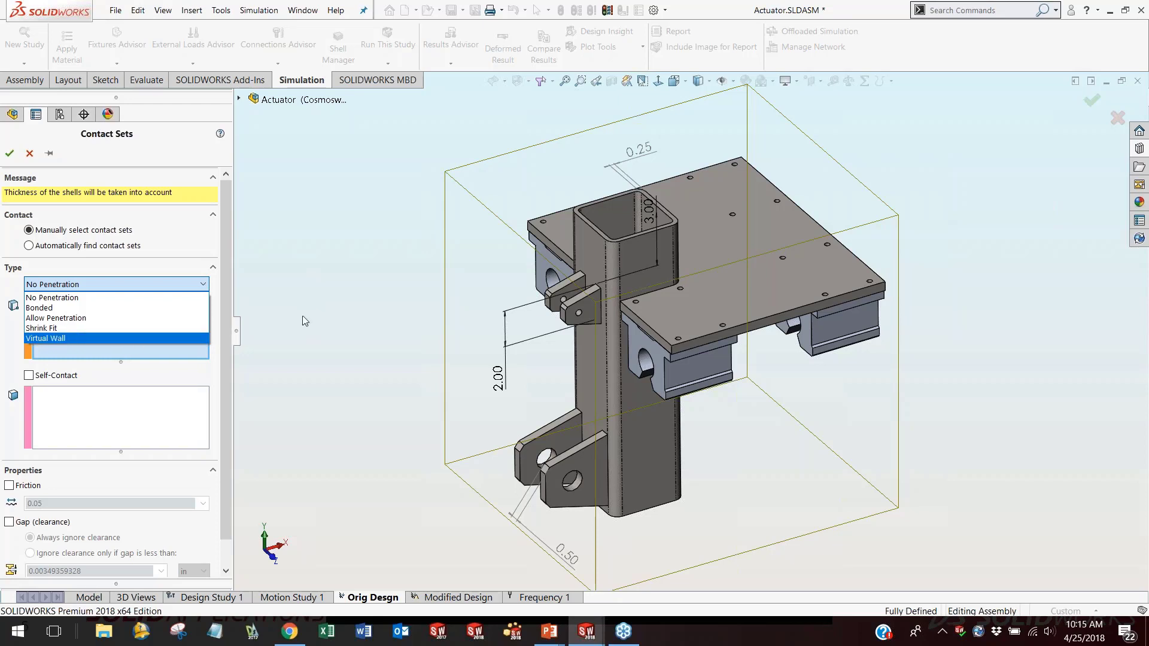
left_click(315, 297)
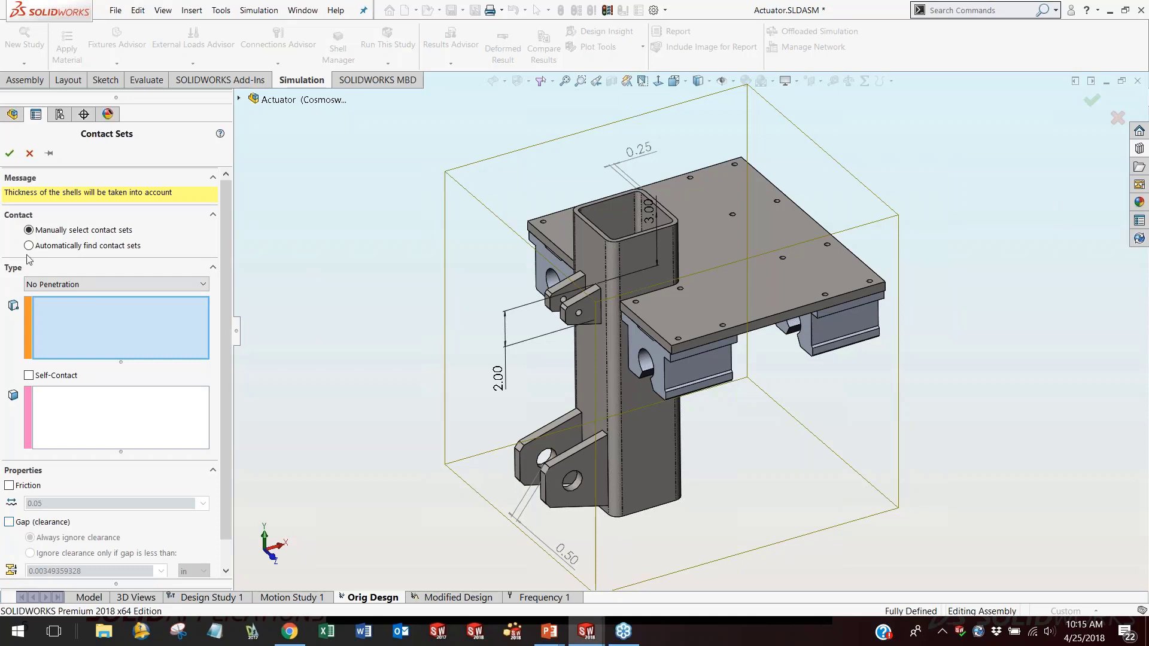
left_click(29, 154)
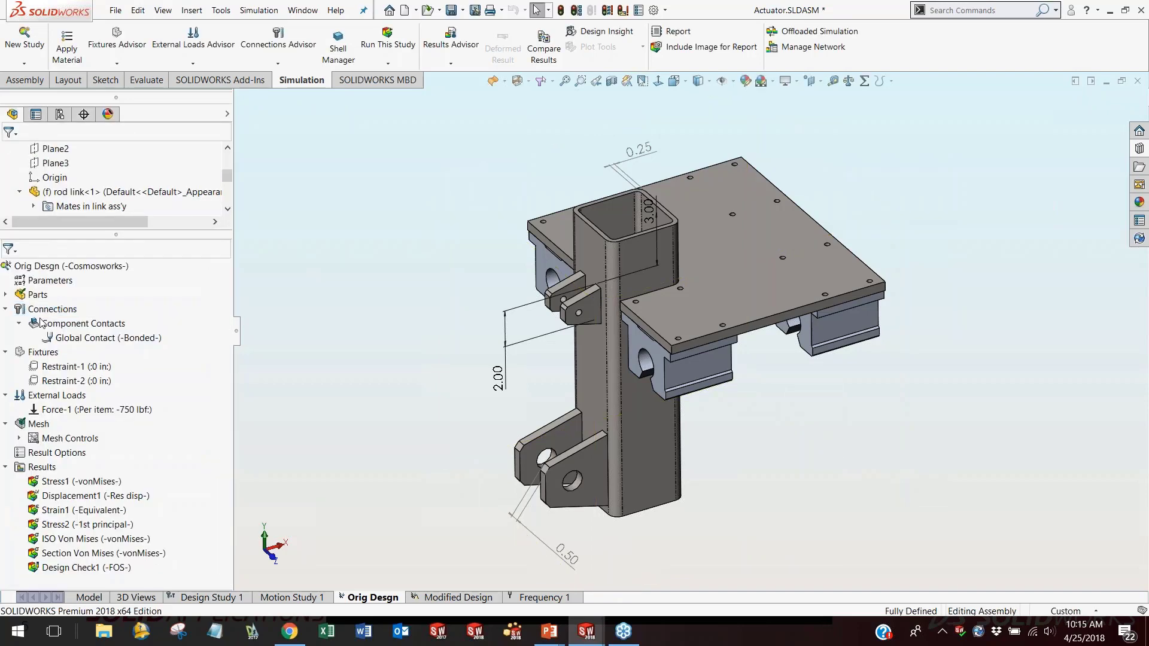
Examine which faces Restraint-1 and Restraint-2 hold on the assembly.
left_click(53, 367)
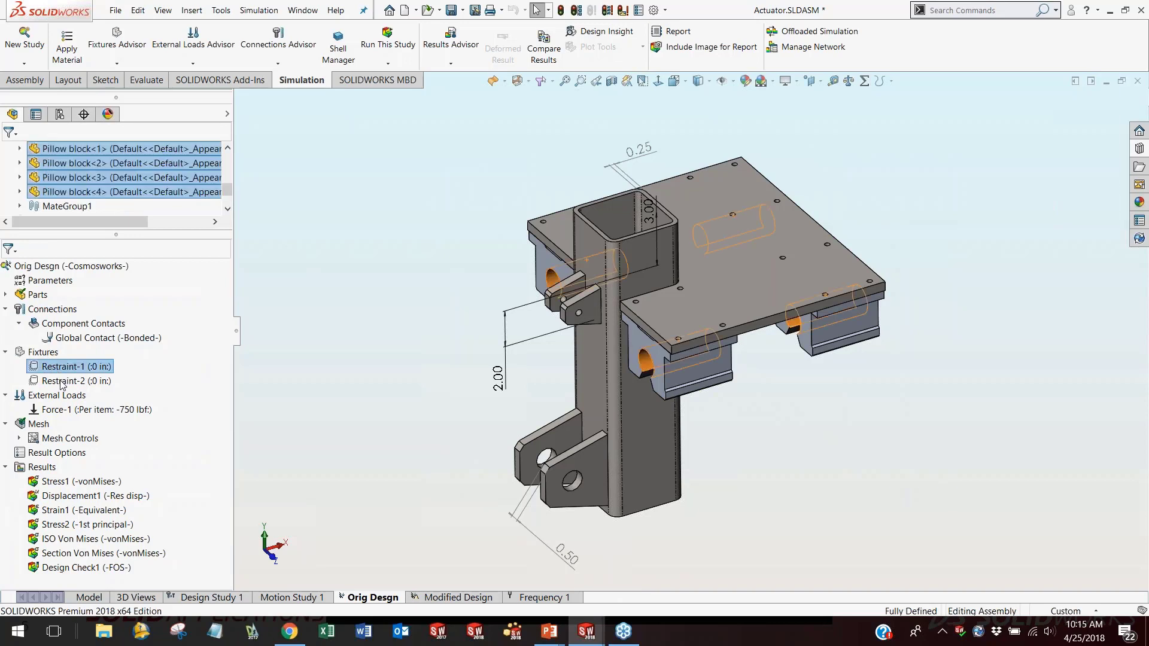
left_click(61, 381)
left_click(42, 352)
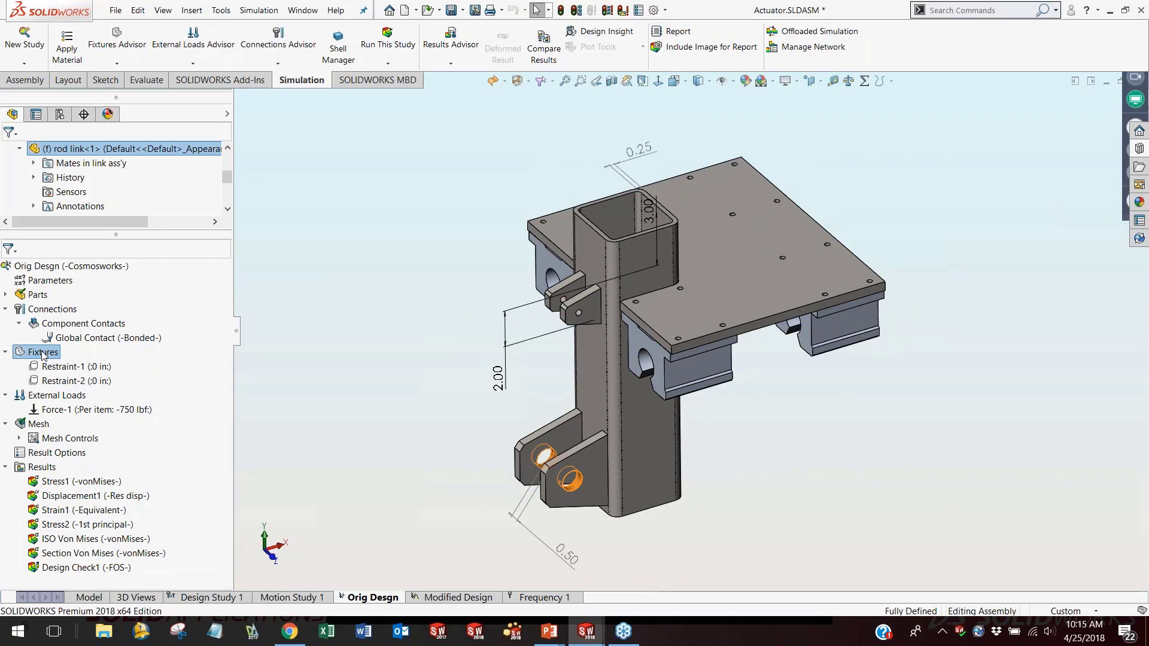
Review the fixture types offered for the study and dismiss the list.
right_click(43, 355)
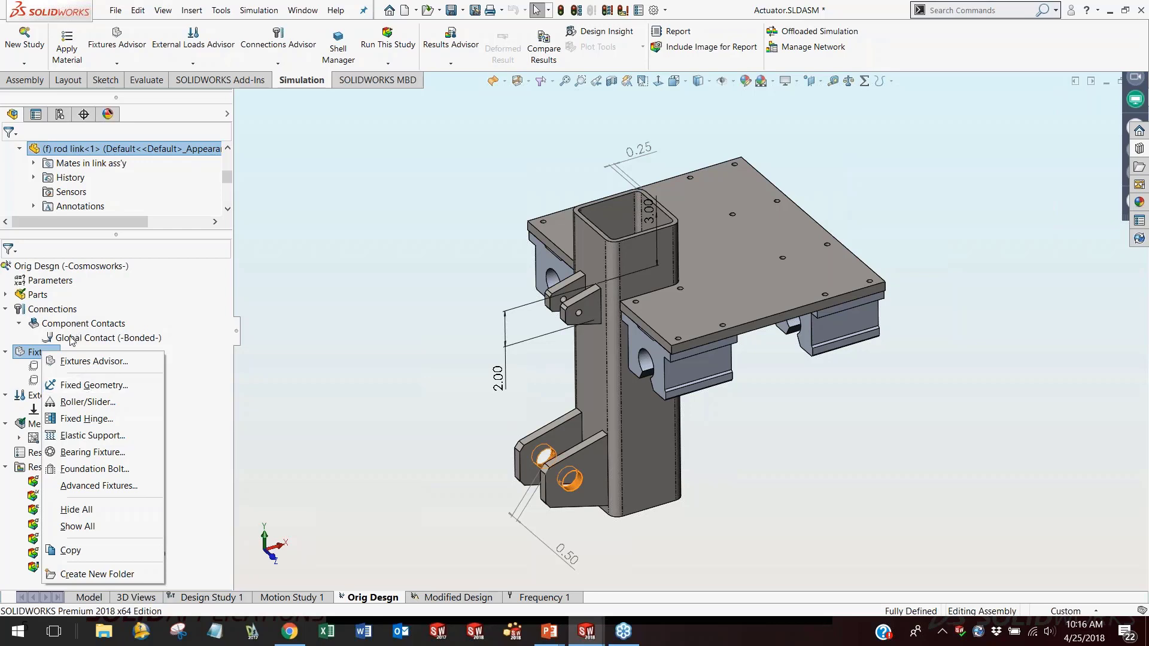
left_click(791, 368)
Examine the pillow block's joint with the mounting plate, check the global bonded contact, and collapse the Component Contacts list.
scroll(659, 356, "down", 6)
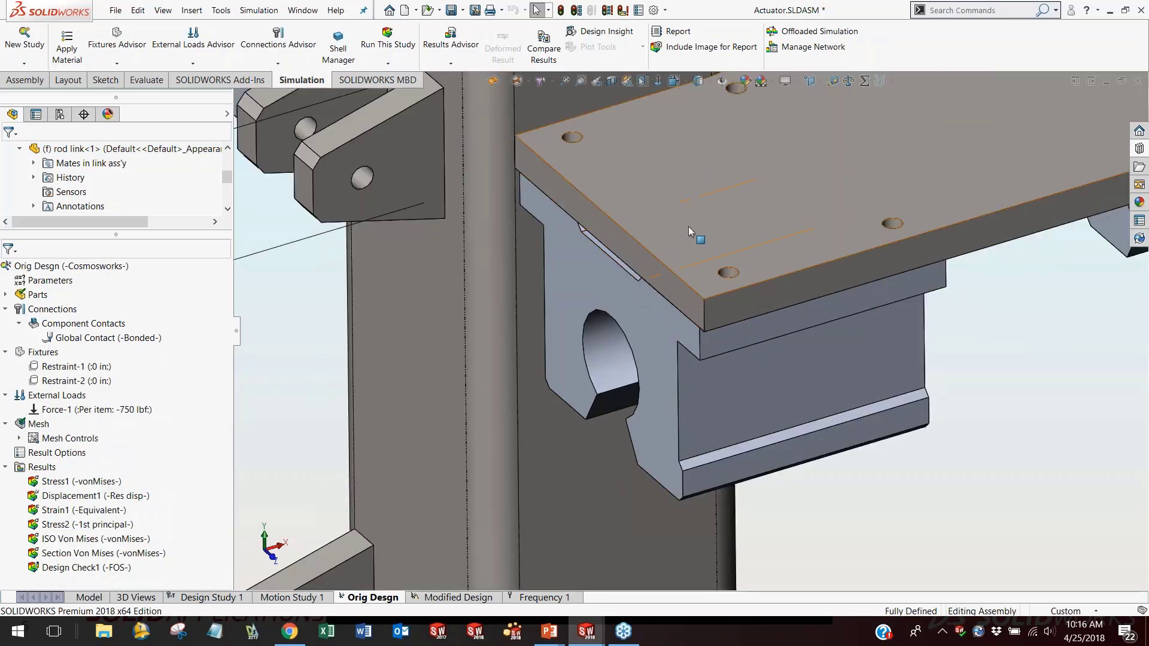
scroll(726, 299, "up", 5)
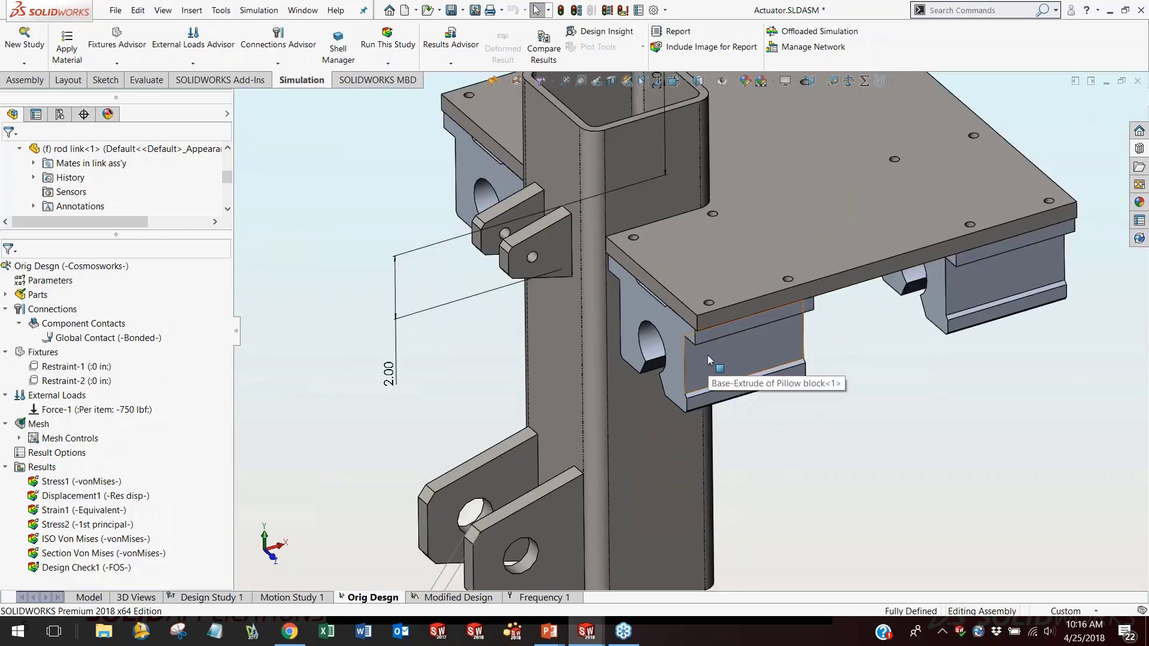
scroll(707, 360, "down", 5)
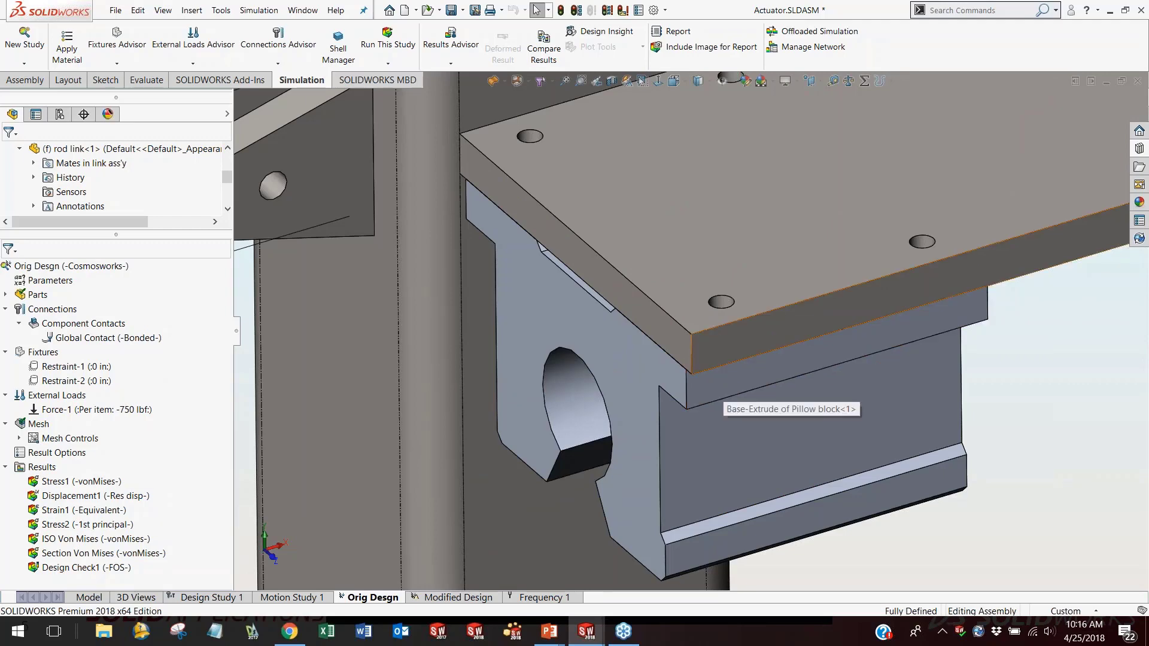
scroll(728, 326, "up", 5)
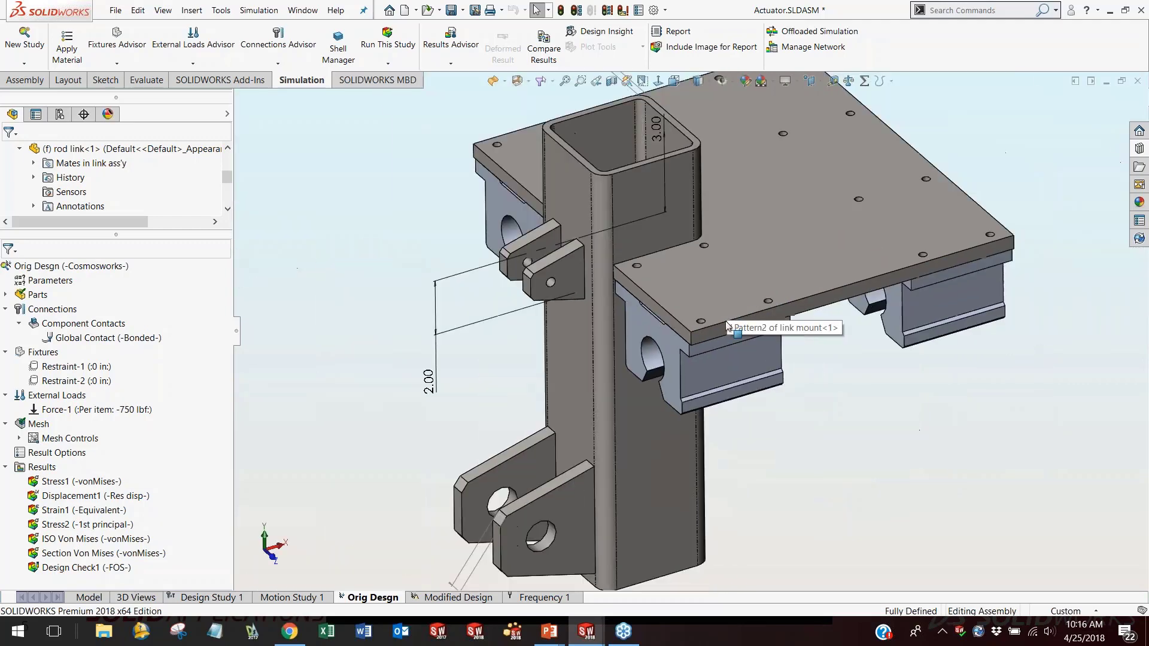
left_click(112, 338)
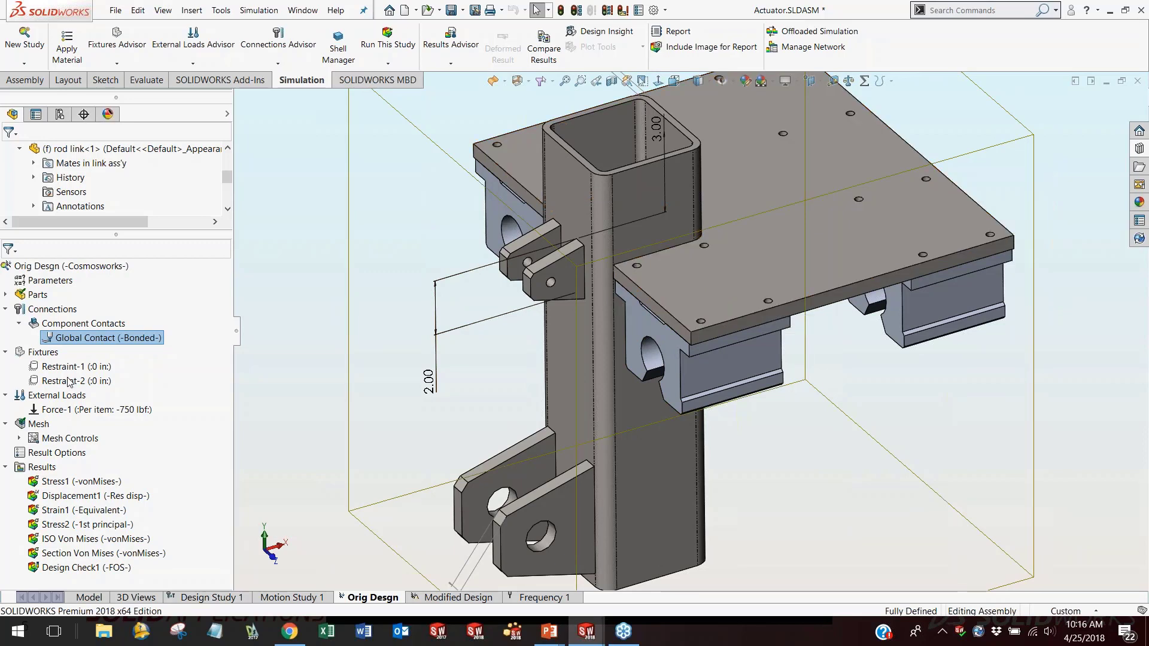
left_click(20, 325)
Try an advanced On Cylindrical Faces fixture on the front lower lug's hole face with circumferential translation of 0 rad.
right_click(39, 340)
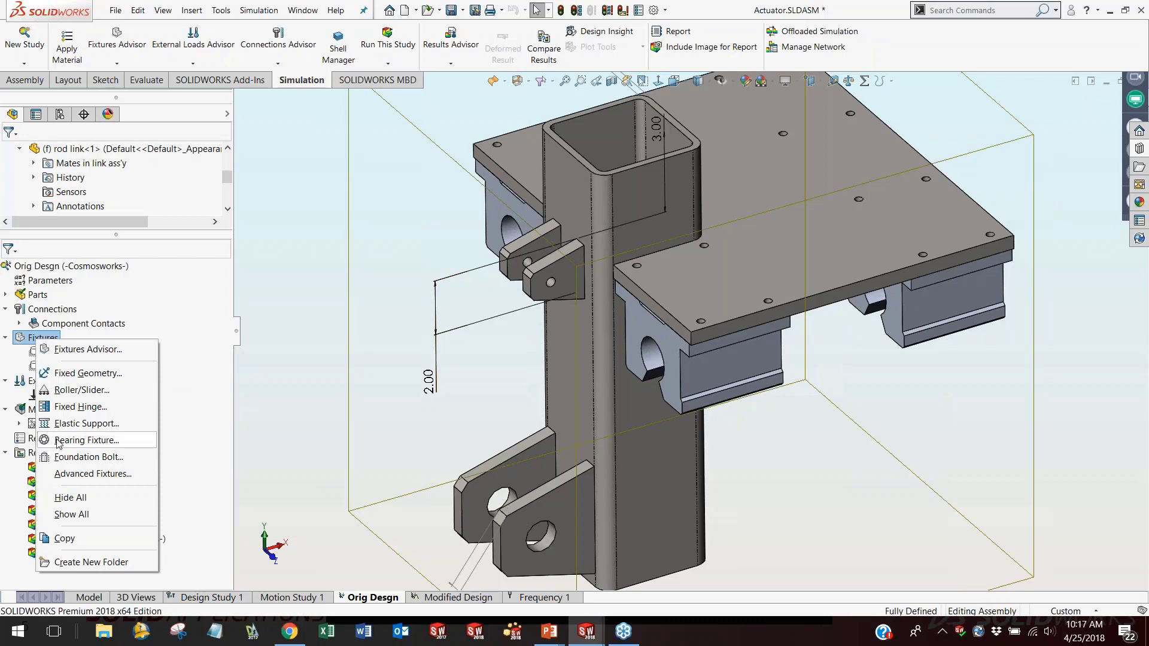
left_click(72, 475)
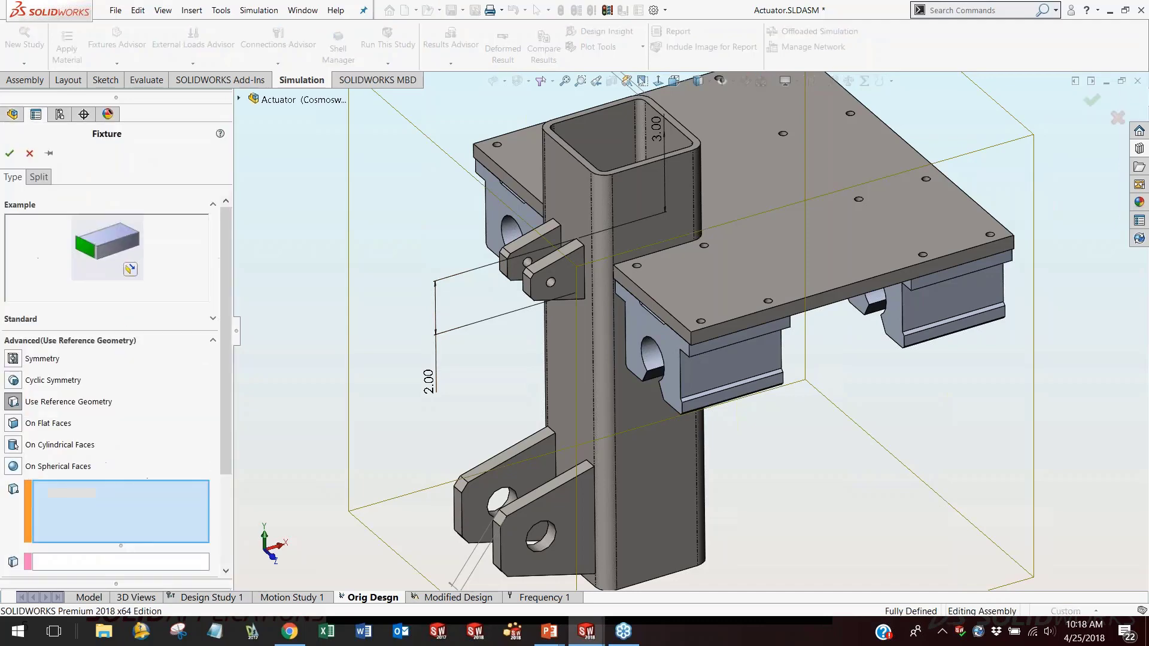
scroll(225, 416, "down", 3)
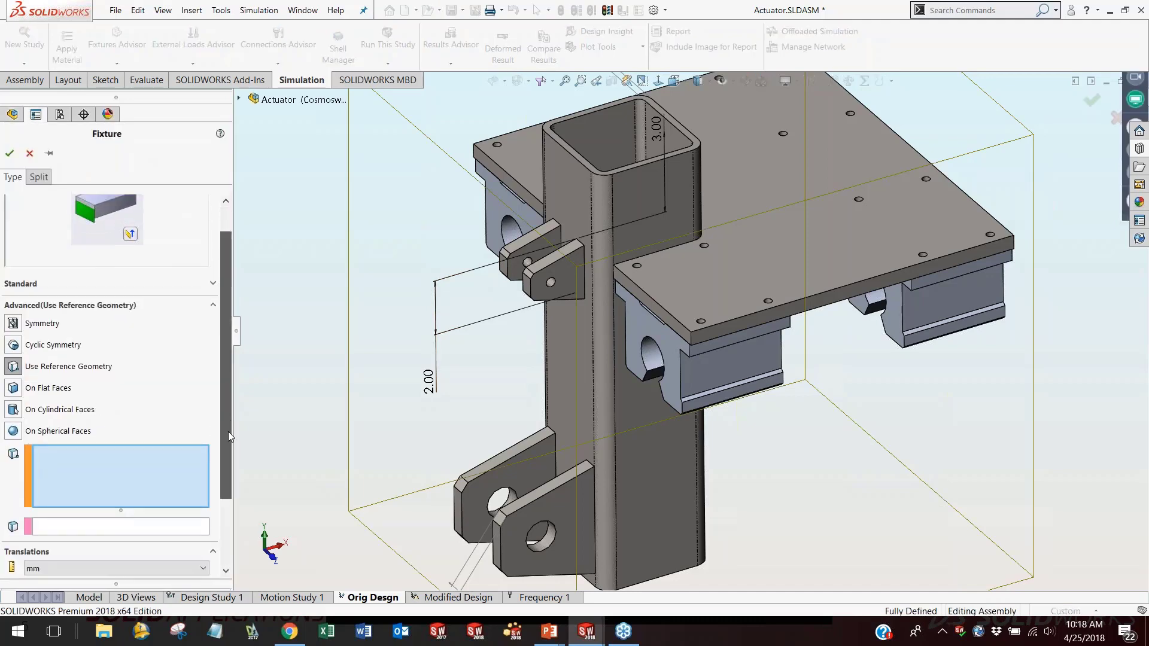
left_click(13, 371)
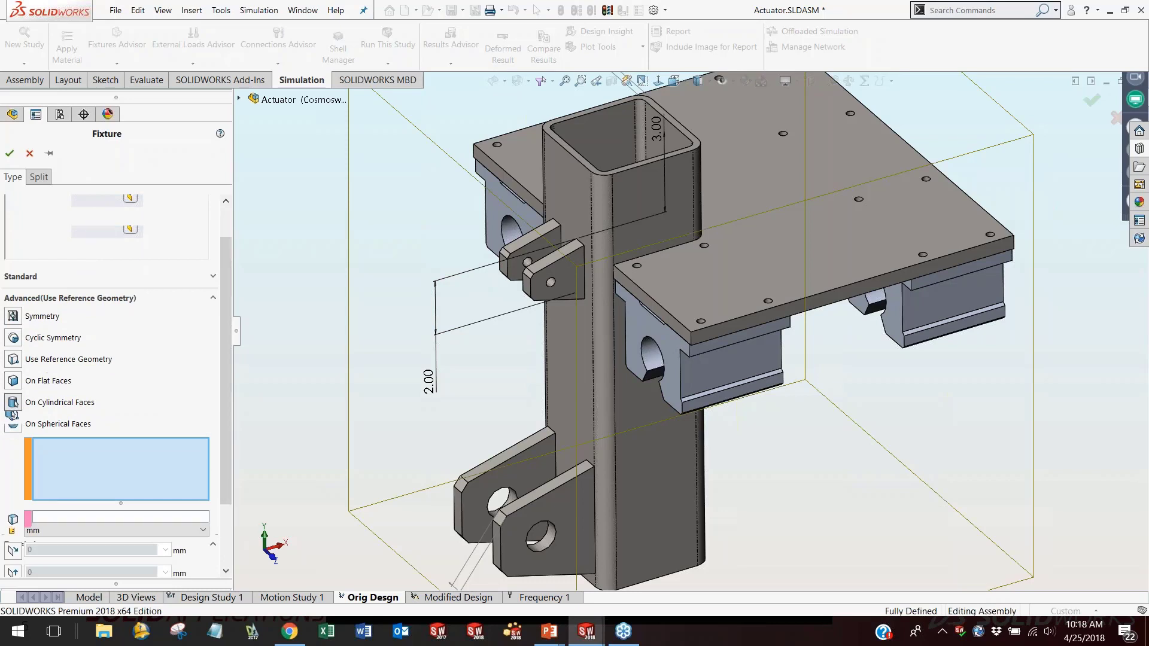
left_click(536, 536)
scroll(226, 505, "down", 3)
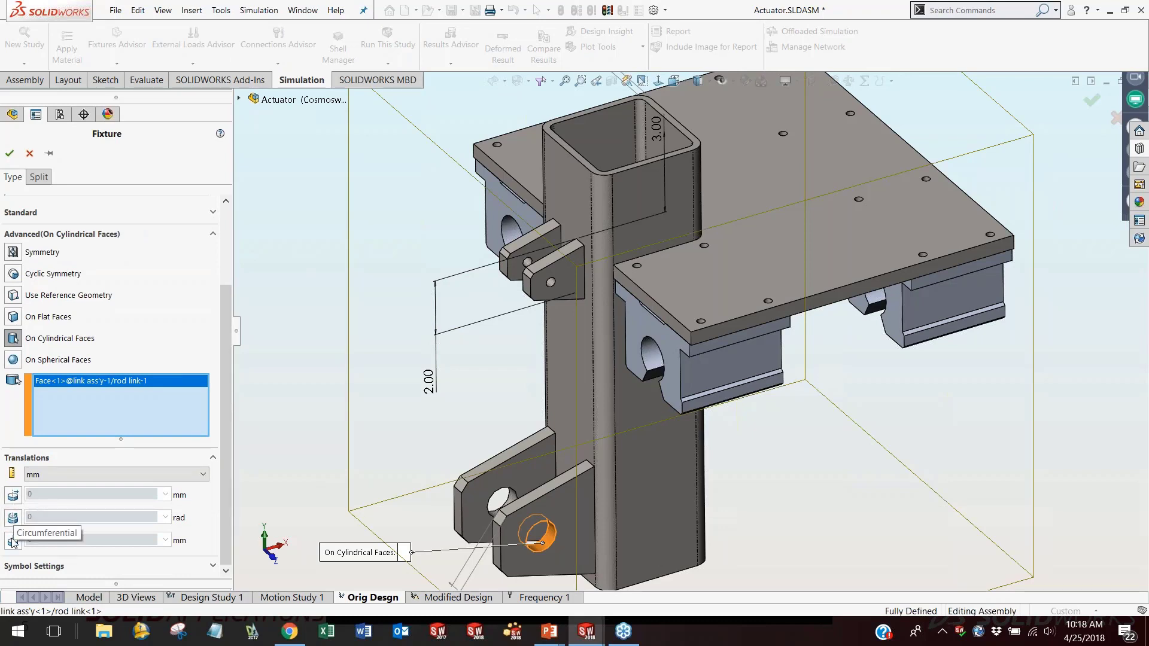
left_click(13, 518)
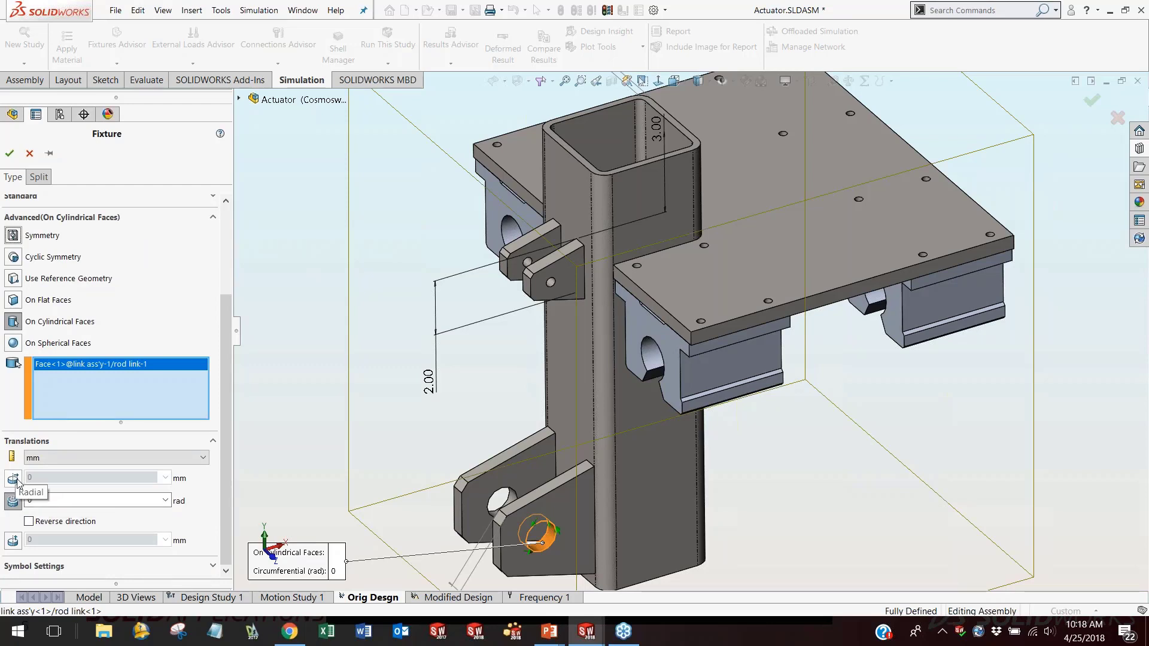
left_click_drag(227, 354, 209, 267)
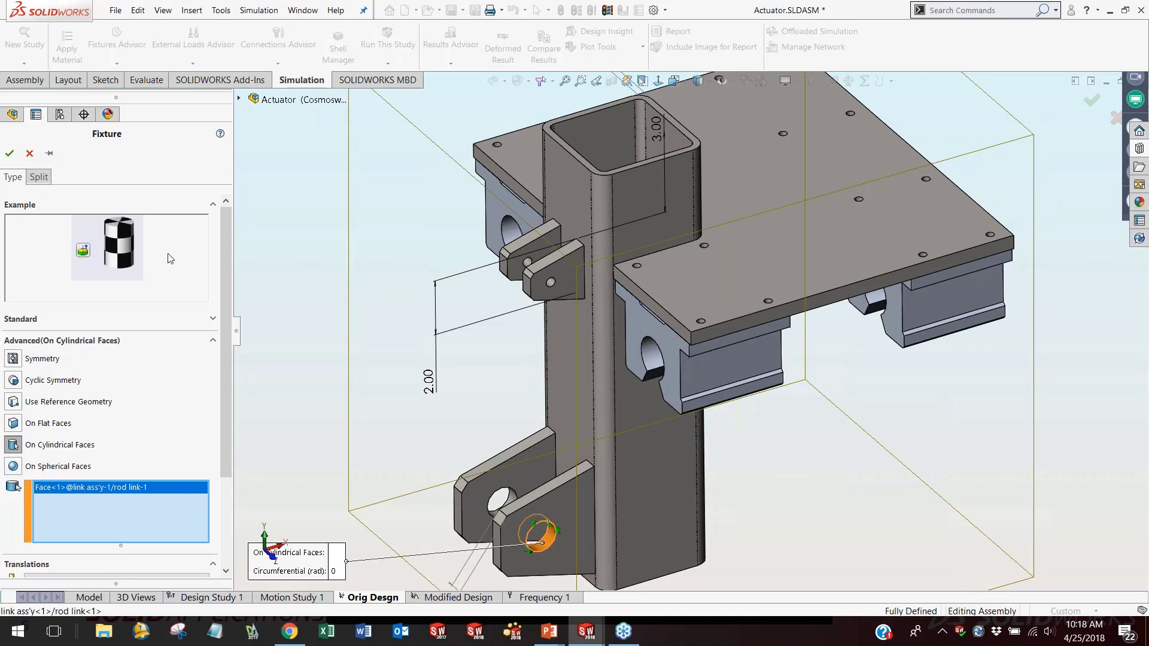
scroll(165, 321, "down", 3)
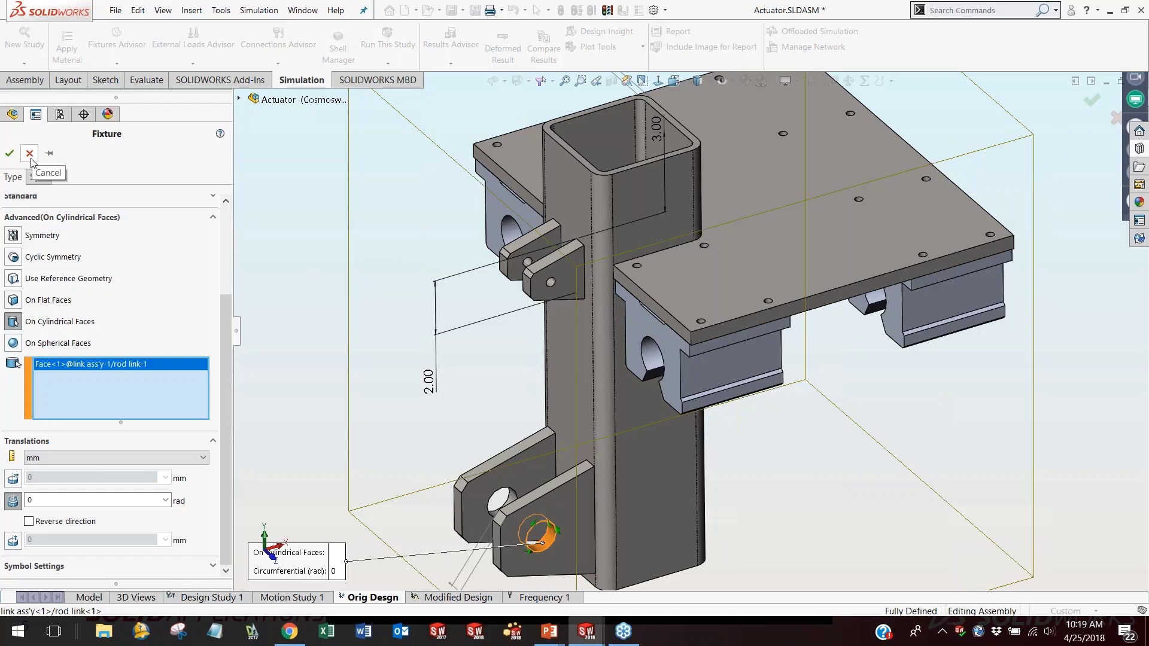
Switch the trial fixture to Use Reference Geometry, review its direction reference, and cancel the fixture.
left_click(14, 278)
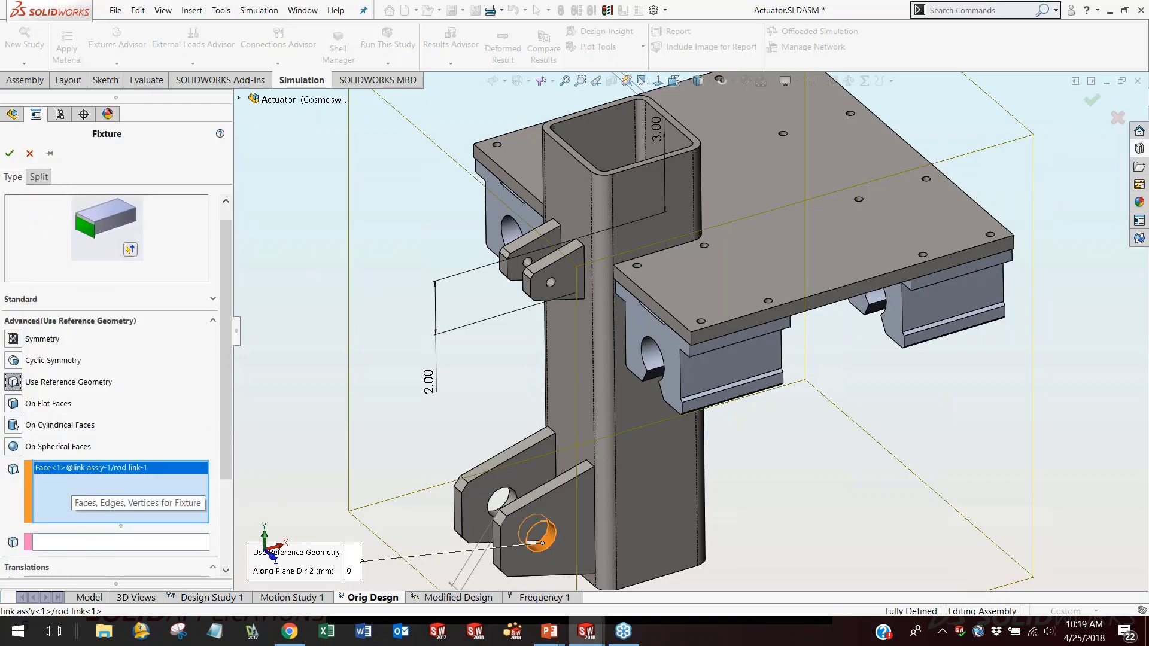
left_click(93, 542)
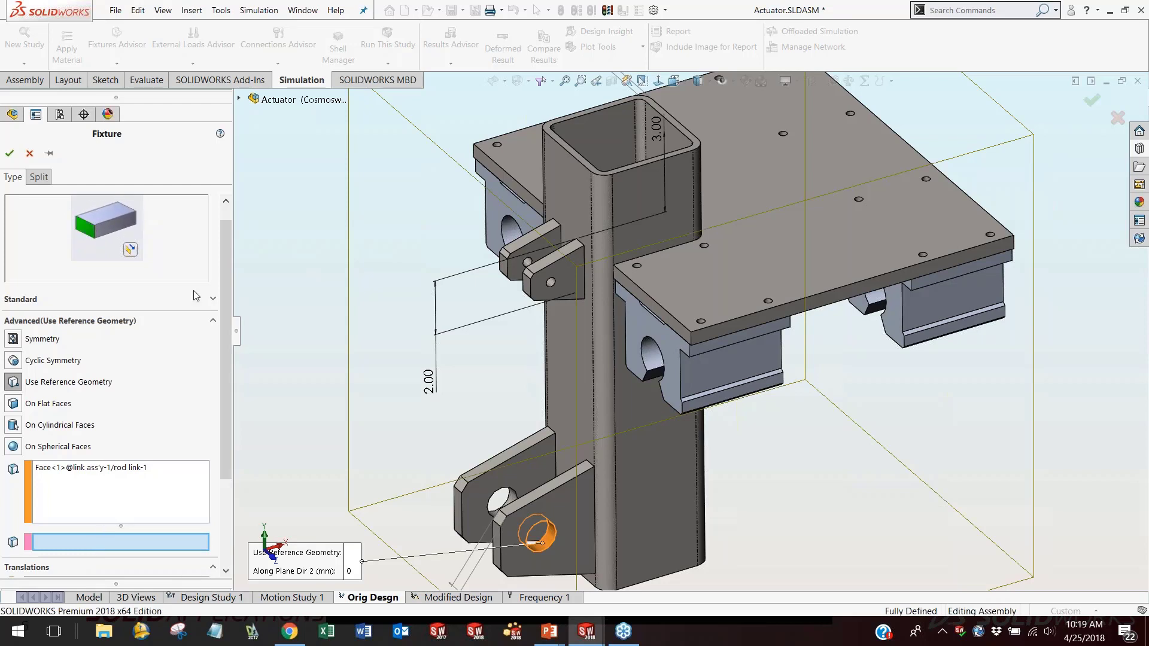
scroll(224, 243, "up", 1)
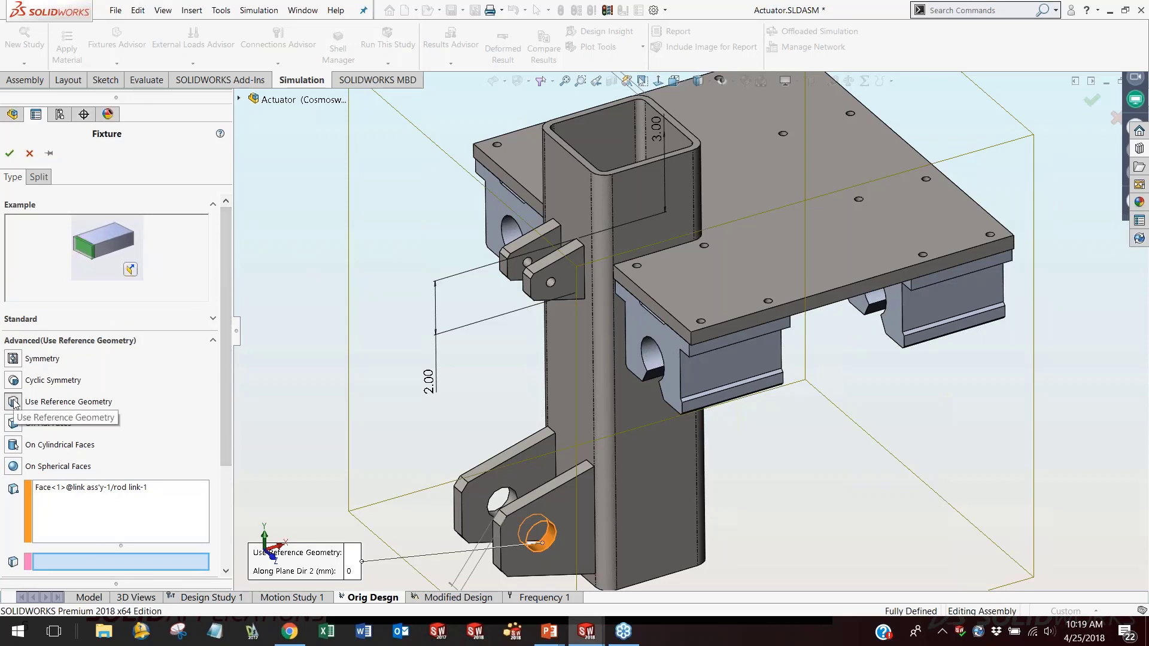
left_click(29, 154)
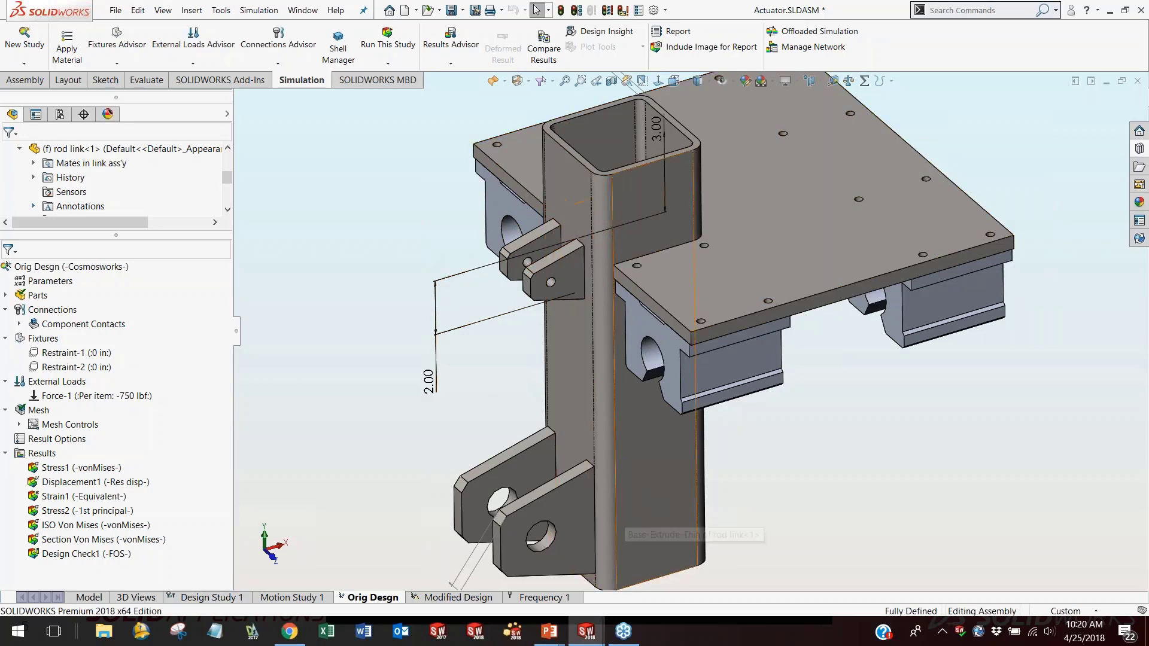
Inspect Restraint-1's definition, including its pillow block faces and translation settings, and close it without changes.
left_click(83, 354)
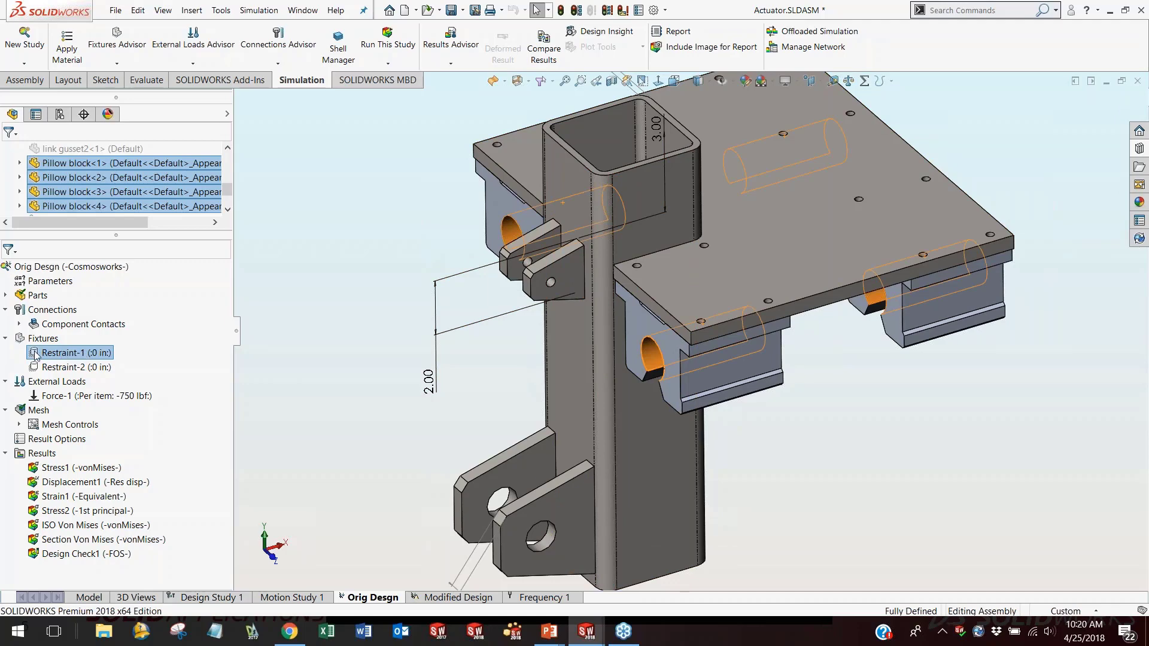
right_click(35, 355)
left_click(57, 362)
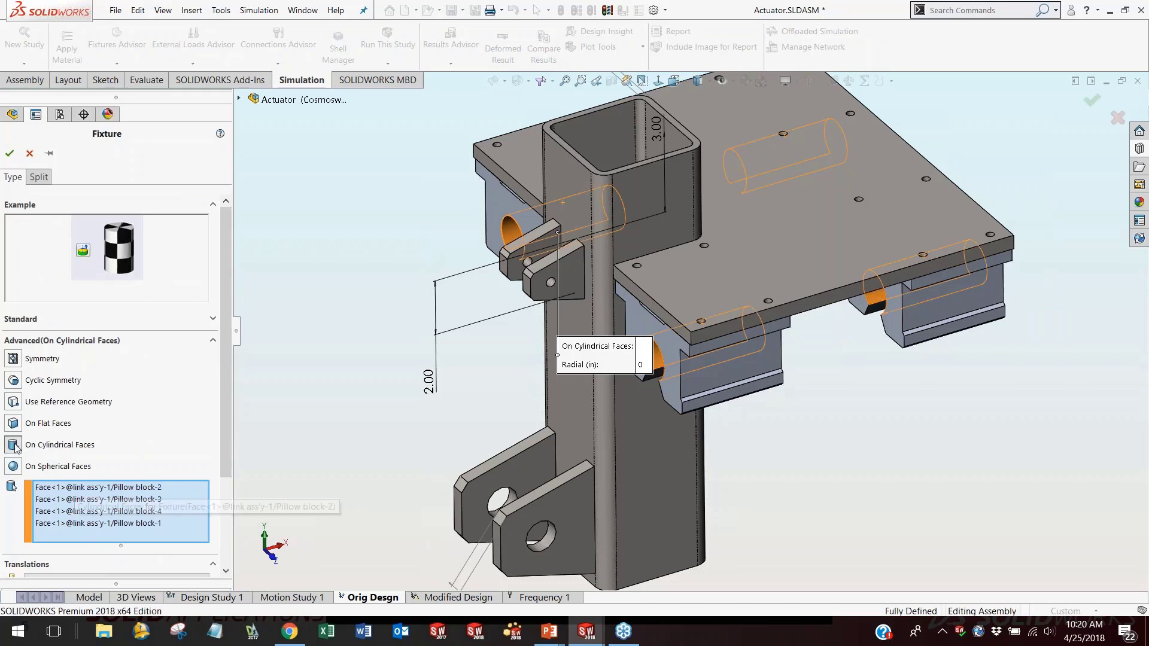
left_click_drag(228, 357, 184, 447)
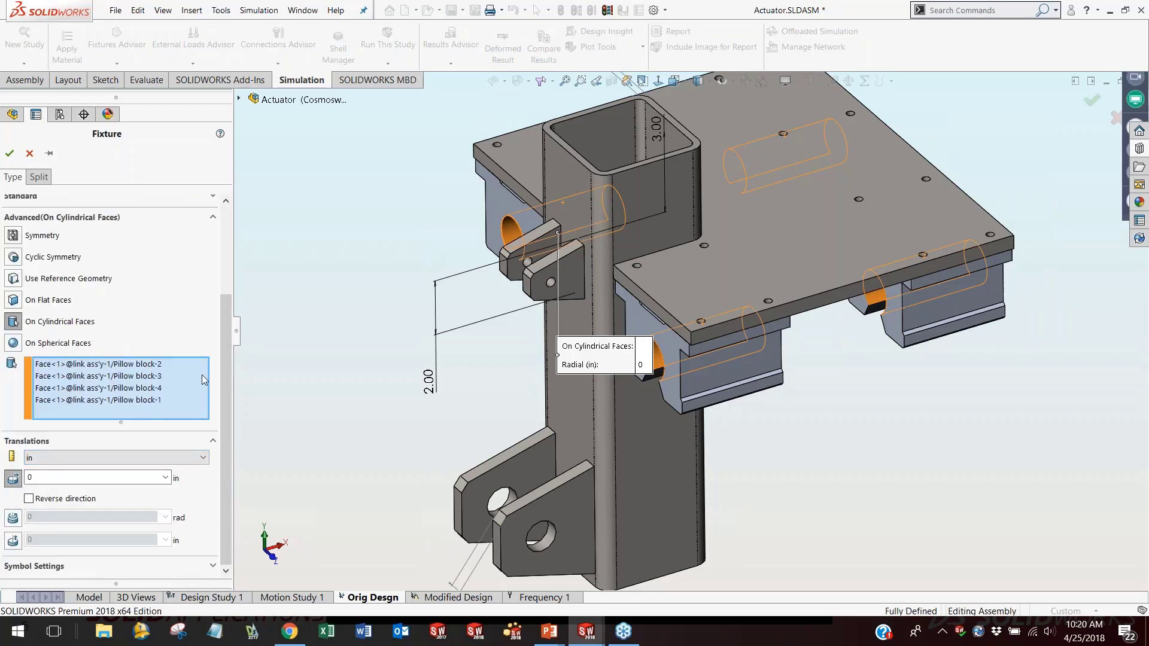
left_click_drag(224, 393, 219, 299)
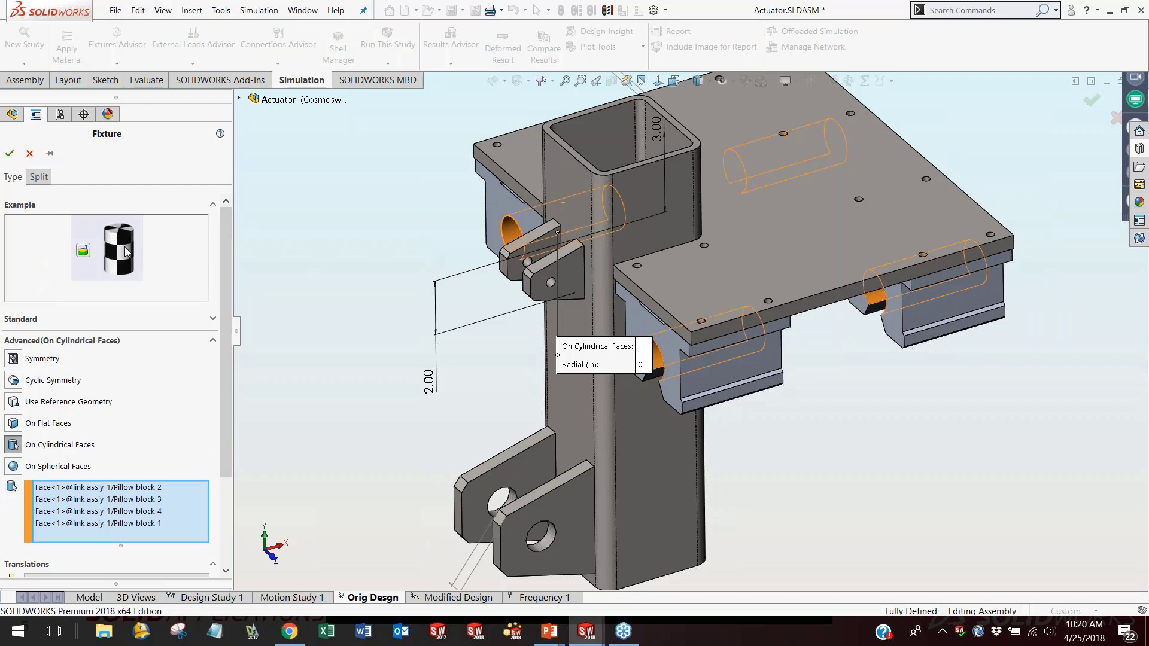
left_click(29, 154)
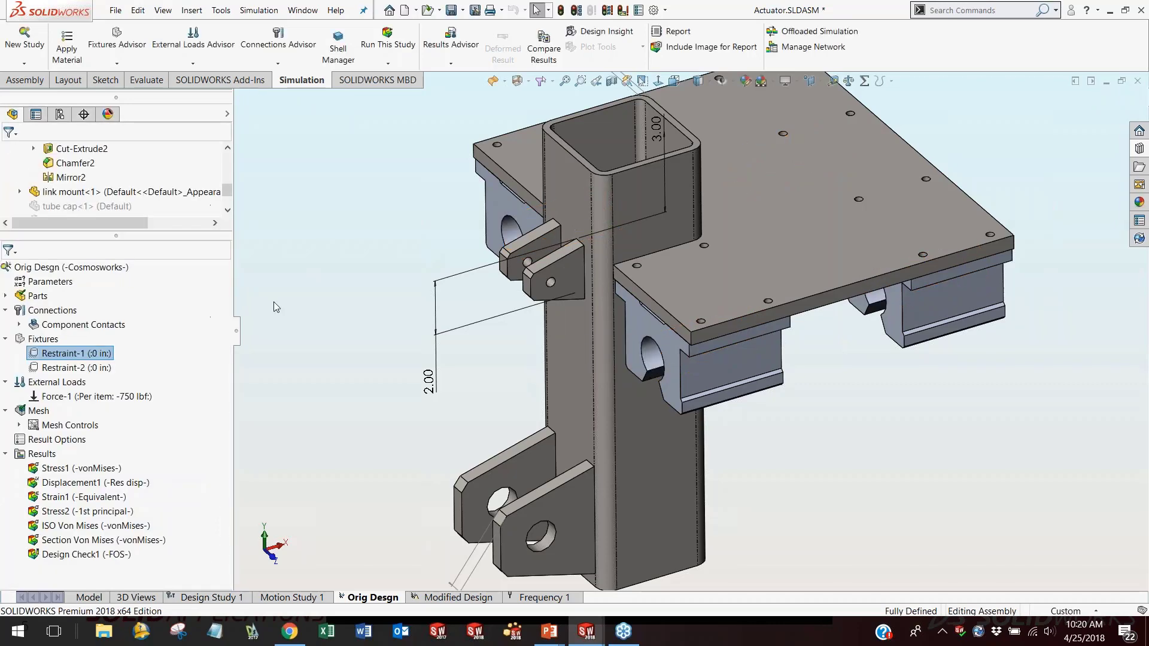
left_click(293, 301)
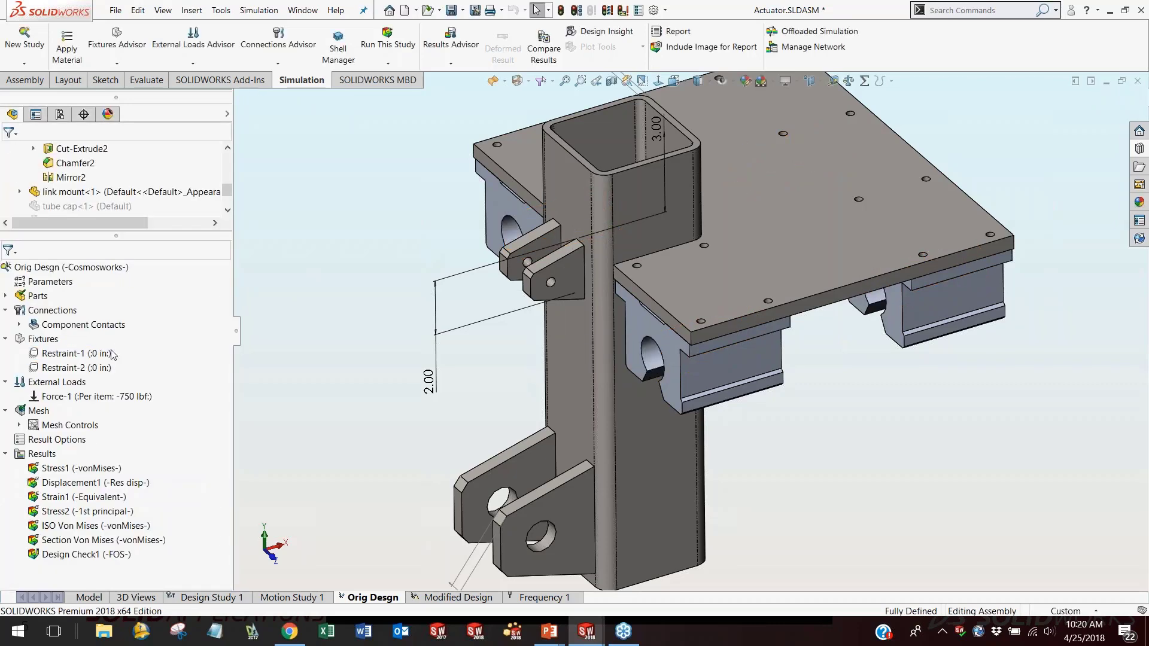
Inspect Restraint-2's definition, including its rod link hole faces and radial translation, and close it unchanged.
left_click(72, 368)
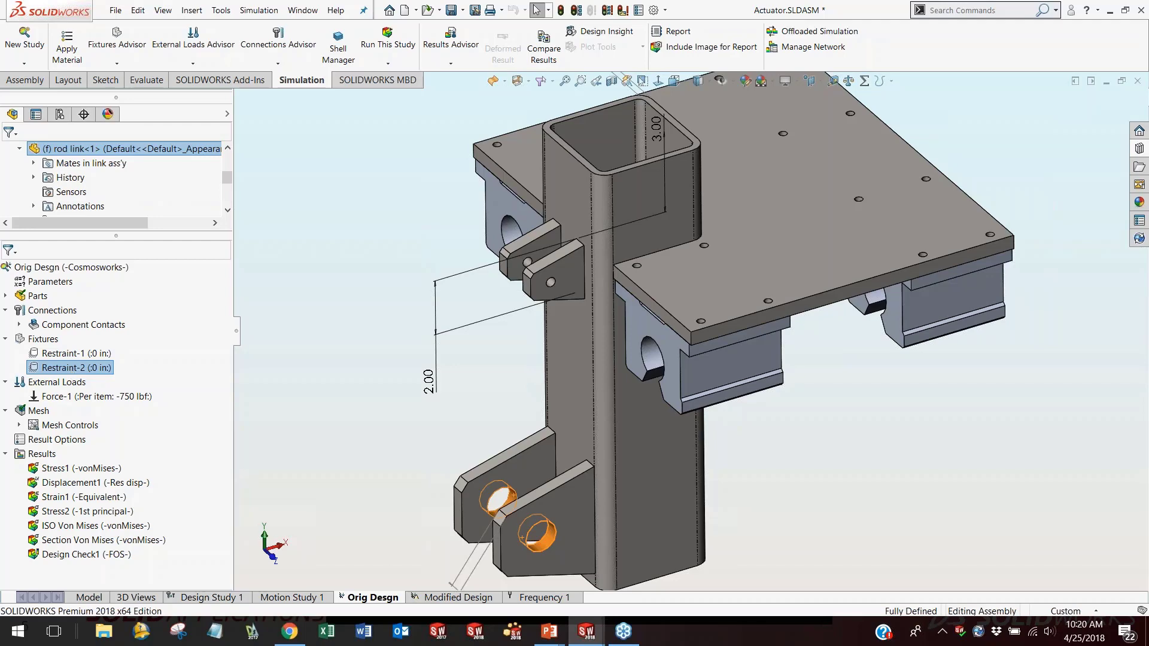
right_click(41, 367)
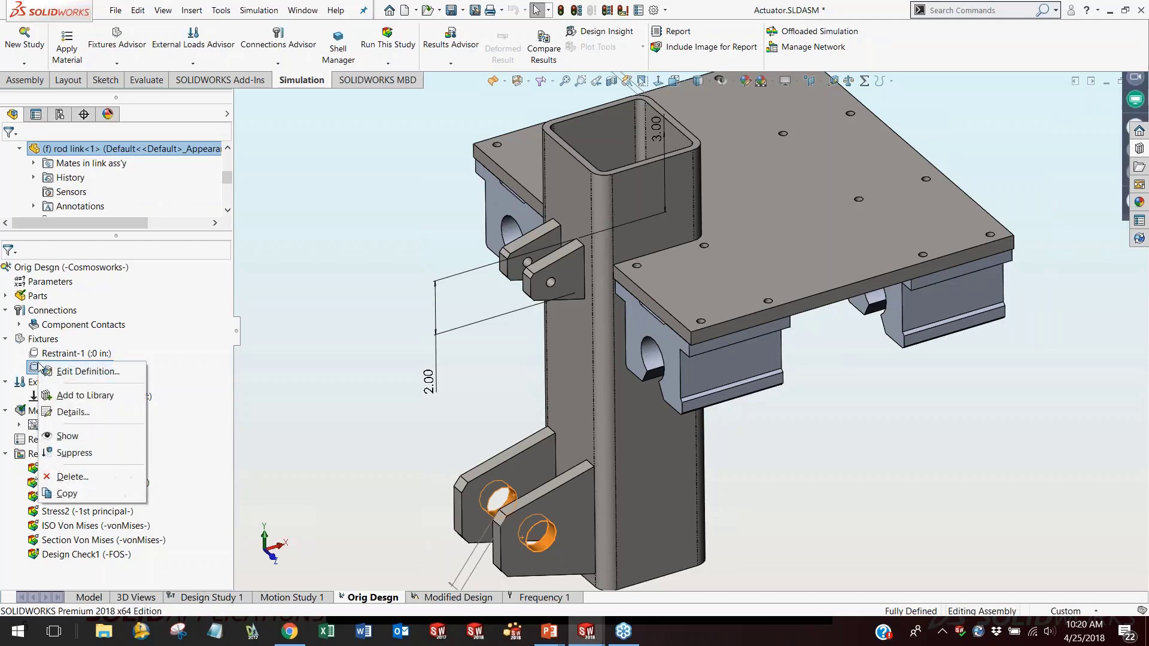
left_click(84, 370)
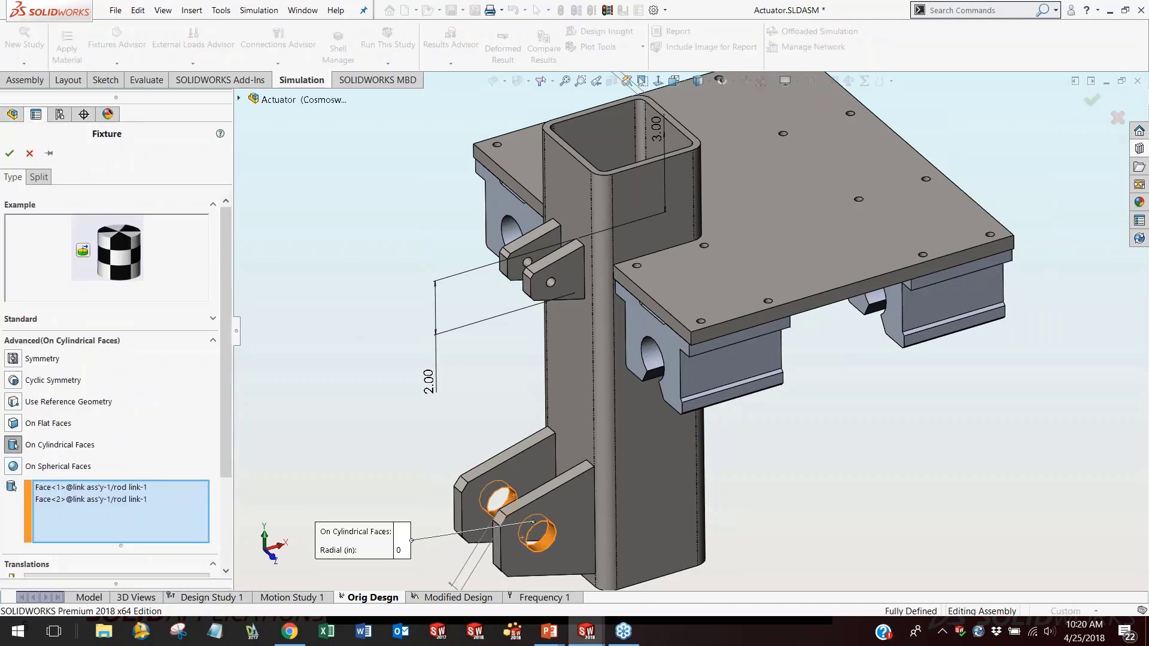
scroll(229, 410, "down", 3)
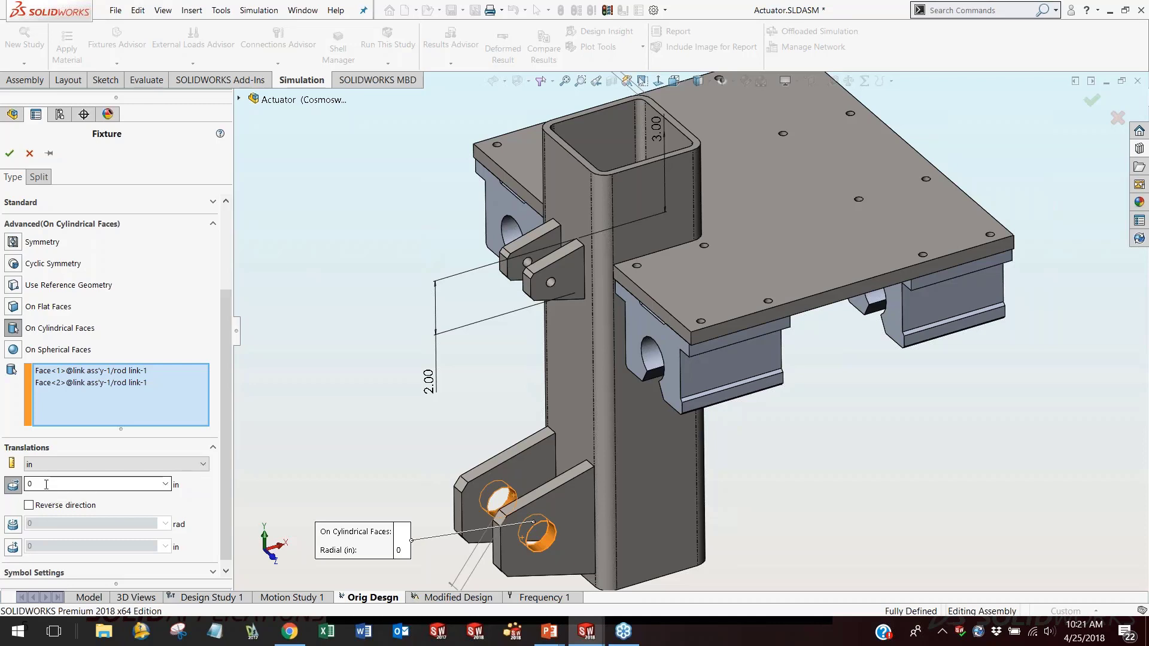
left_click(10, 153)
Compare the faces held by Restraint-1 and Restraint-2 on the model.
left_click(84, 354)
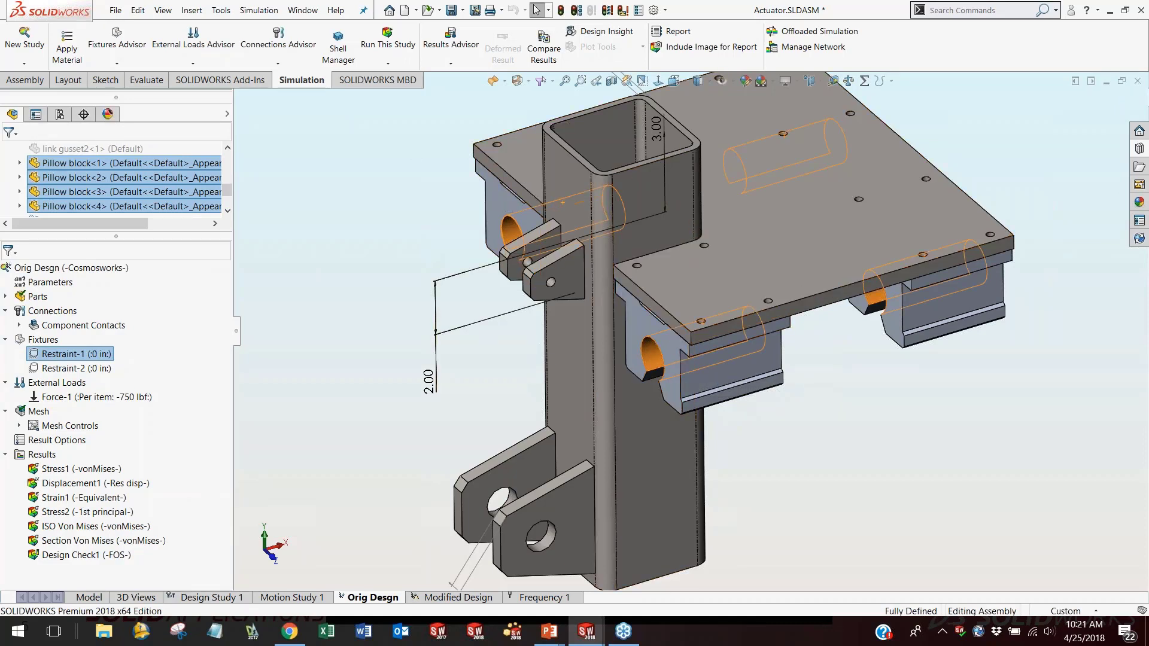
left_click(155, 364)
left_click(113, 370)
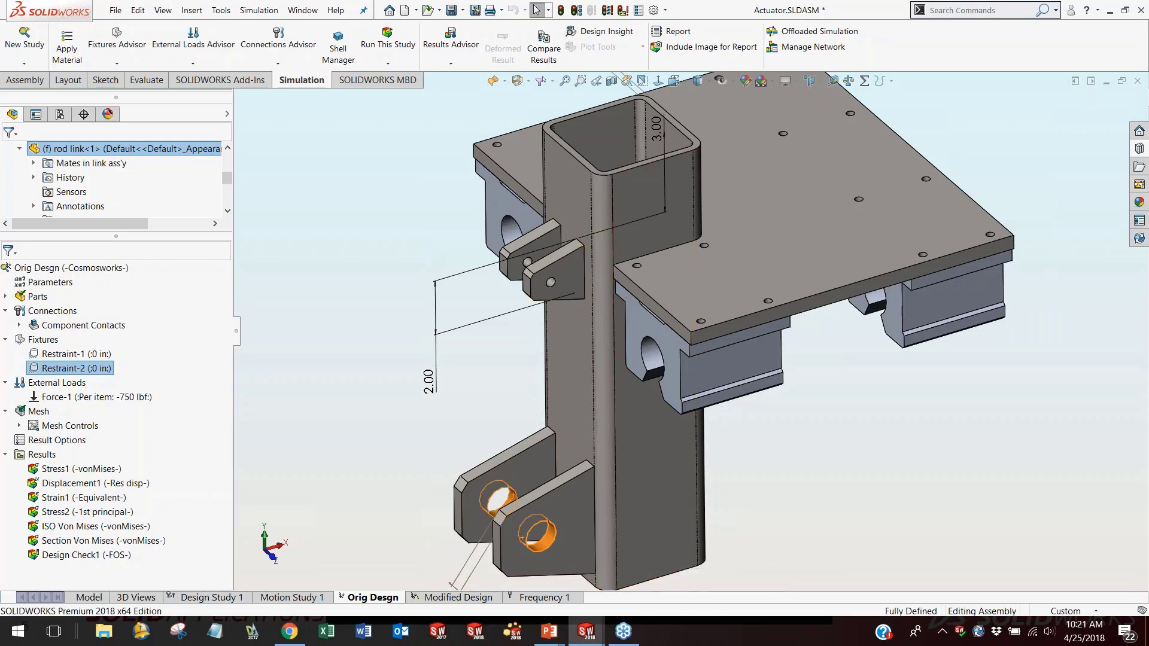
Review the external load types offered for the study and dismiss the list.
left_click(61, 385)
right_click(61, 385)
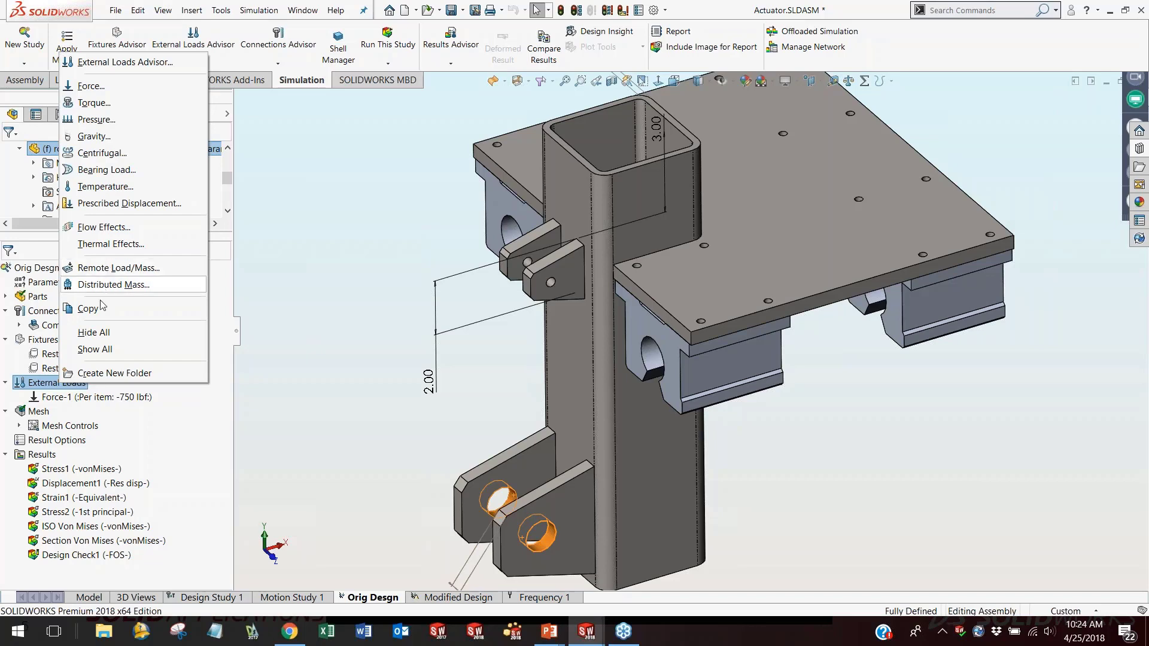
left_click(328, 267)
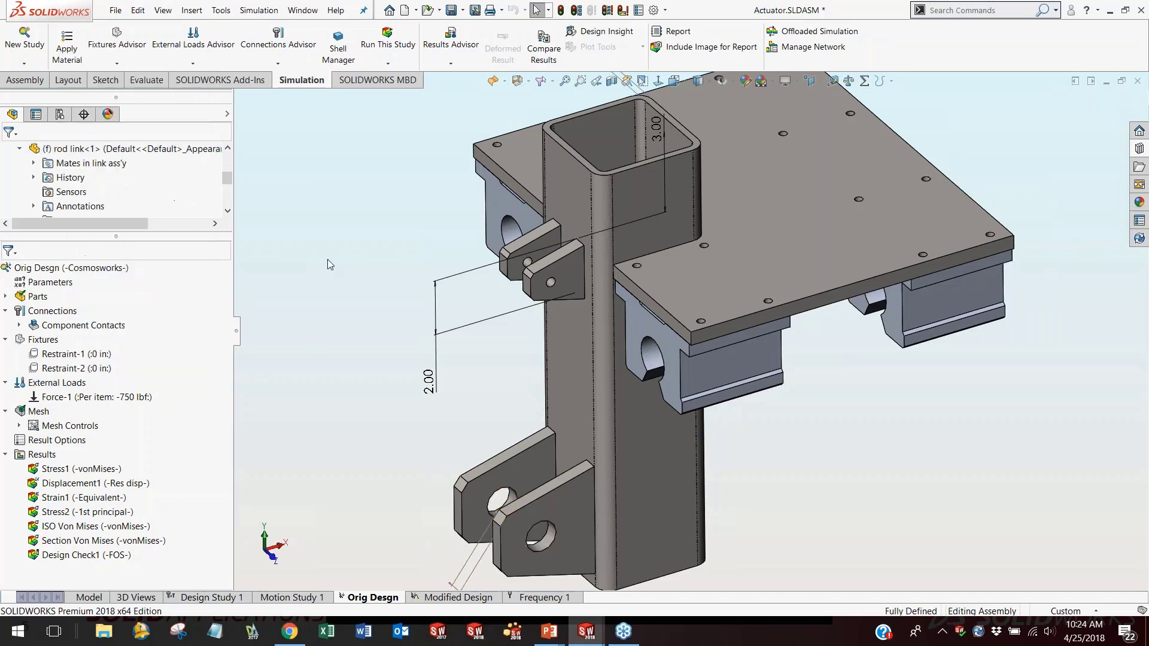
Open Force-1's definition and review its two rod link hole faces and its direction reference, Plane1.
right_click(100, 403)
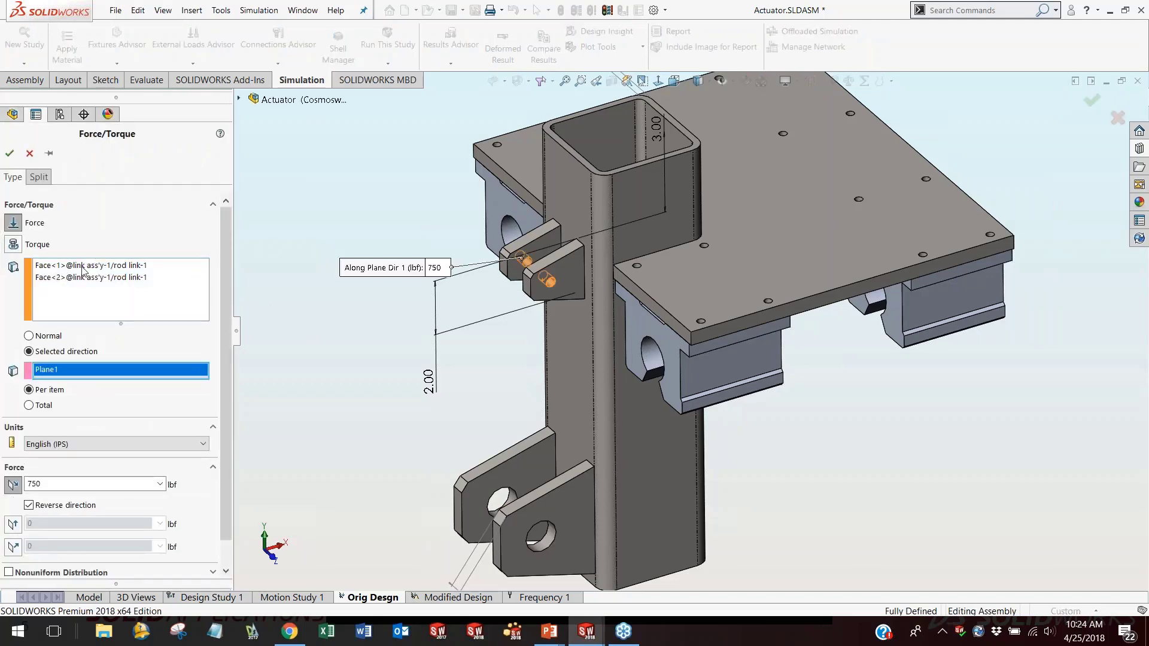
left_click(82, 265)
left_click(62, 277)
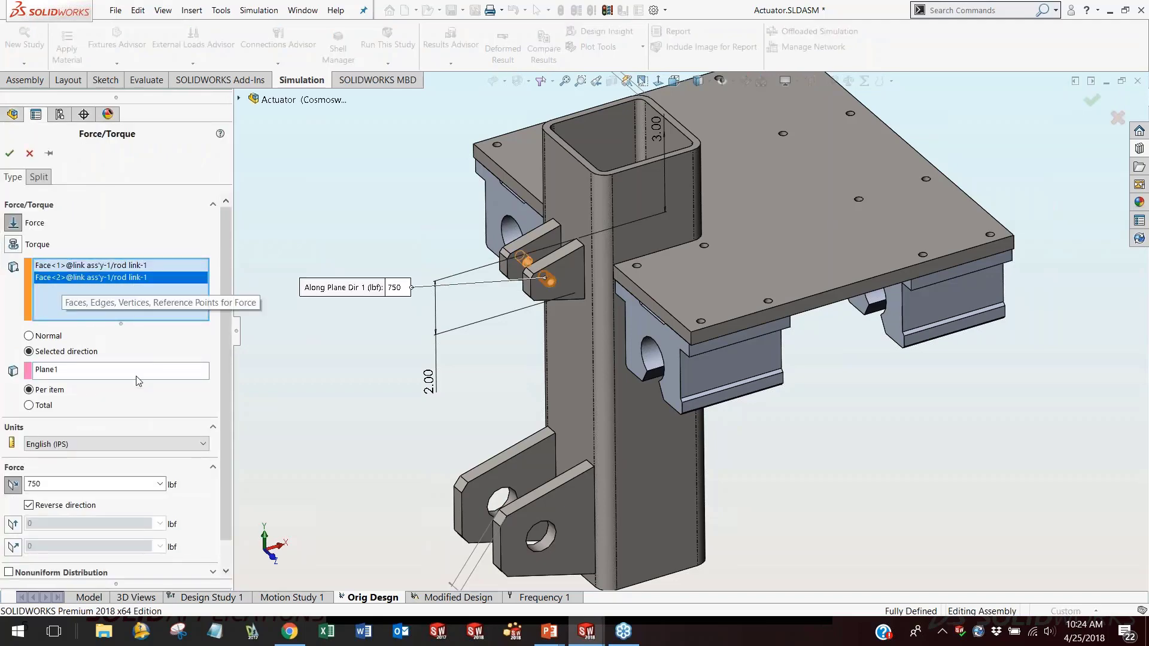
left_click(87, 375)
scroll(357, 267, "up", 5)
scroll(472, 565, "up", 1)
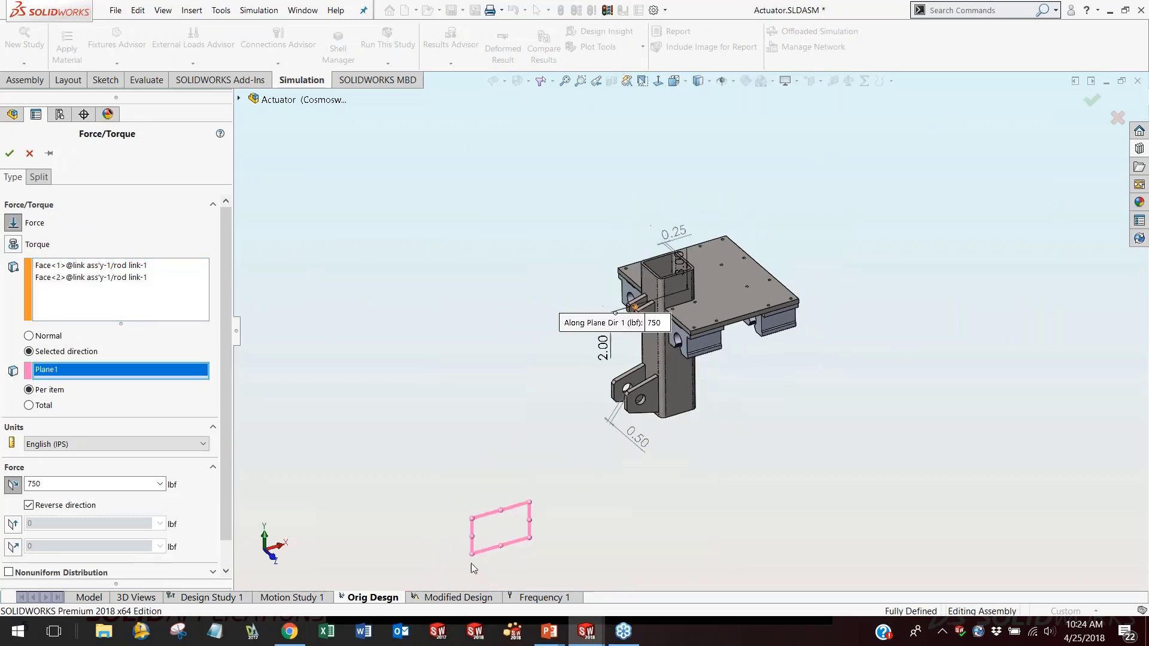
Check Force-1's directional component settings and the direction of its load arrows in the two rod link holes.
scroll(226, 478, "down", 2)
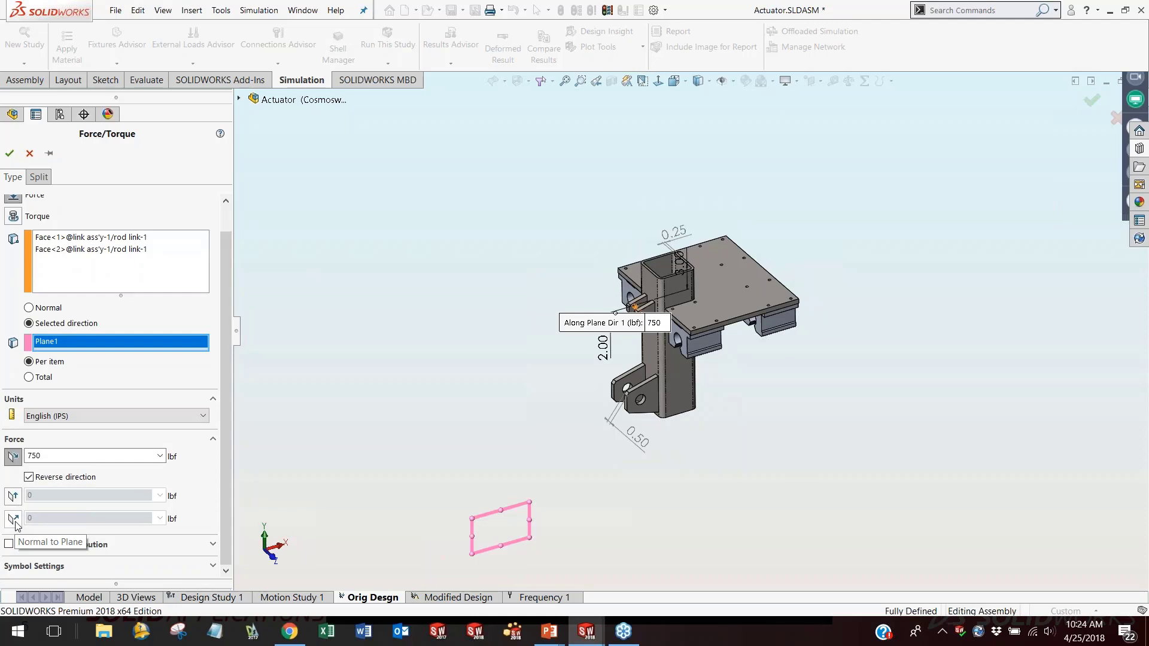
scroll(695, 271, "down", 10)
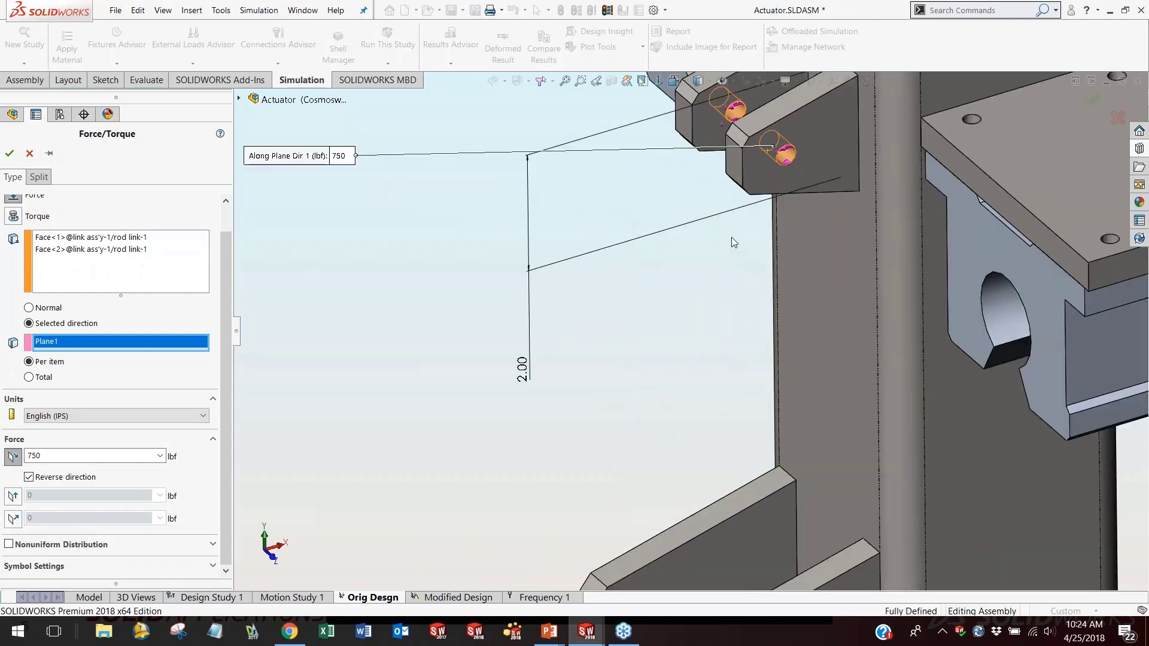
scroll(772, 206, "down", 3)
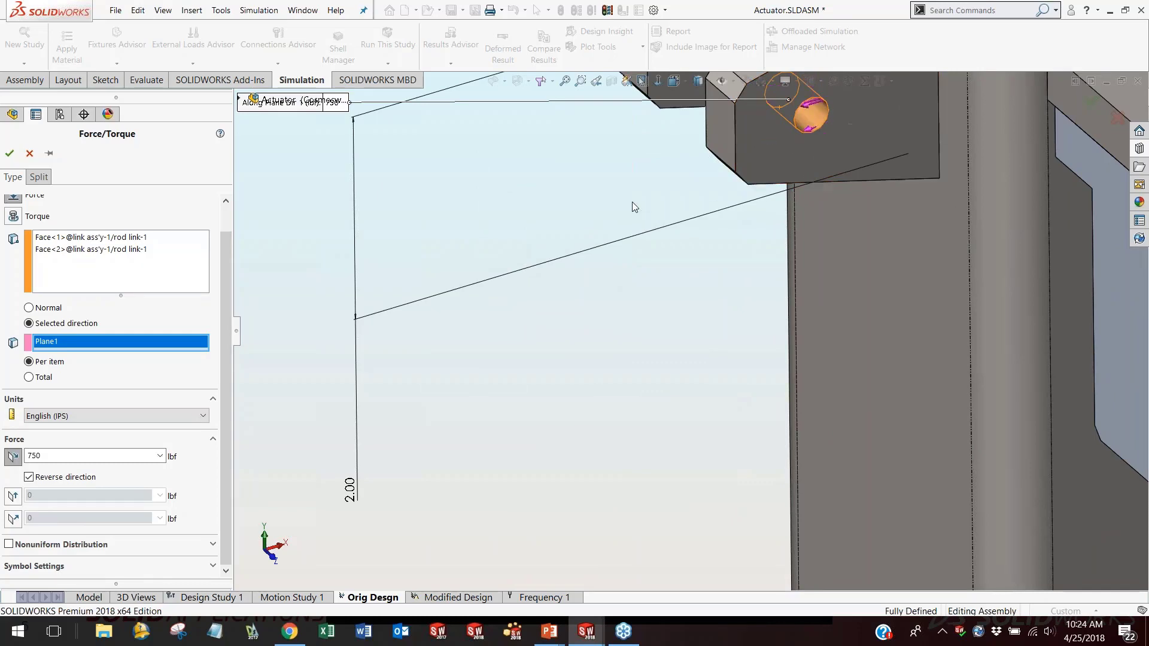
scroll(632, 201, "up", 1)
middle_click_drag(632, 202, 548, 361, "ctrl")
scroll(547, 361, "down", 1)
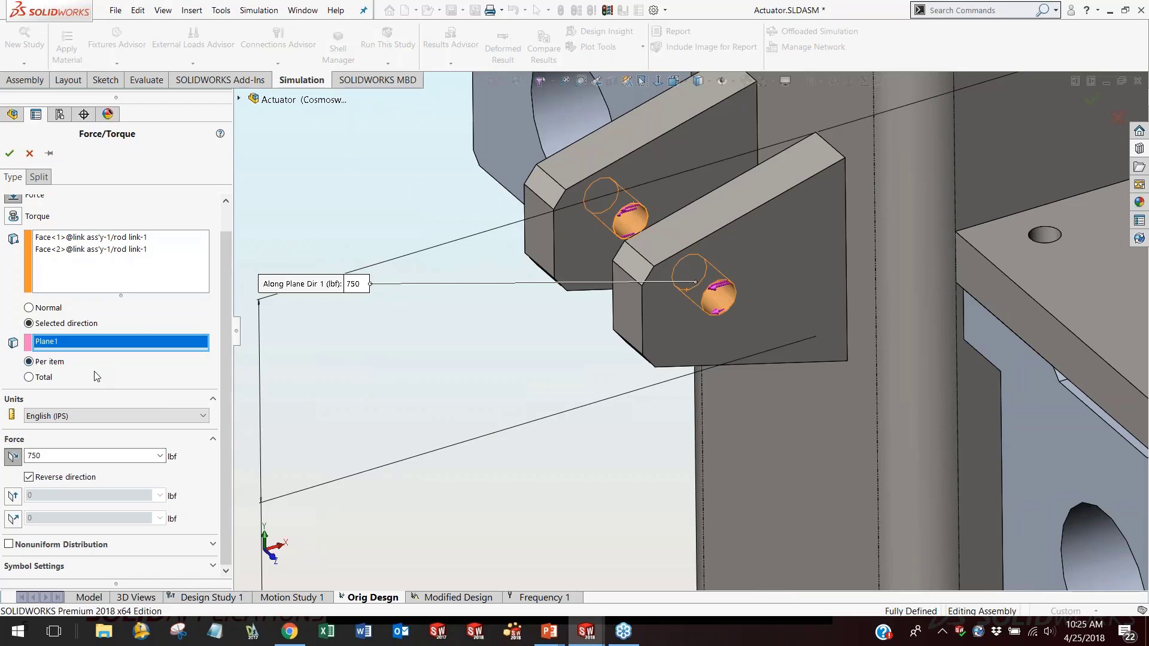
Try SI units for Force-1's value and cancel the definition.
left_click(185, 417)
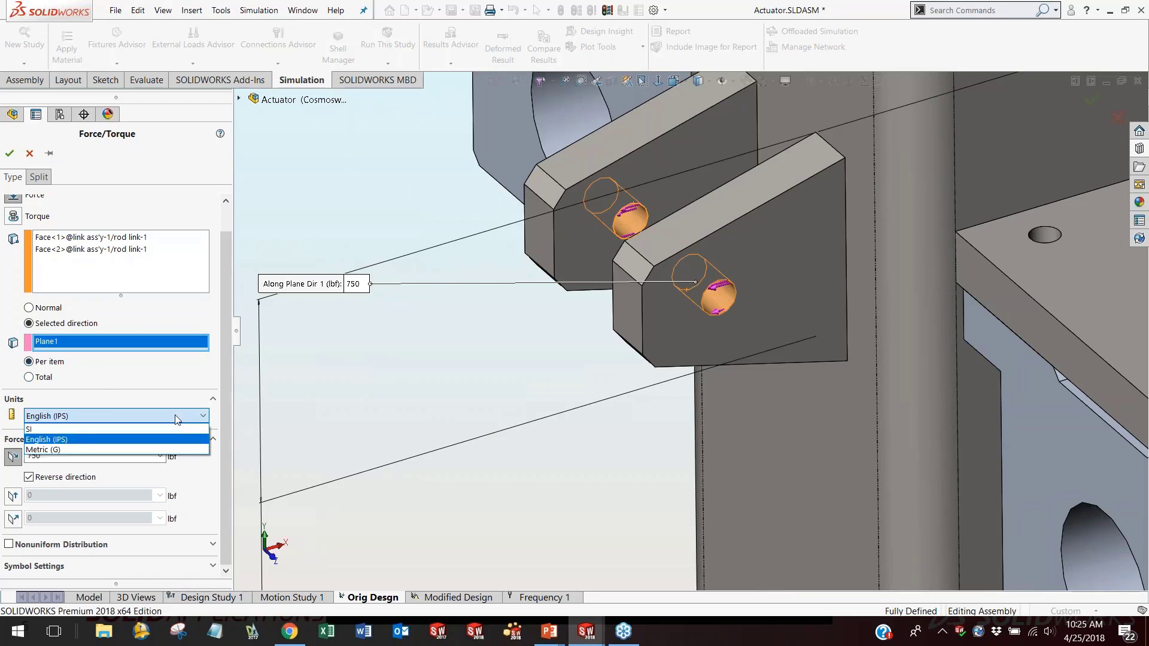
left_click(98, 430)
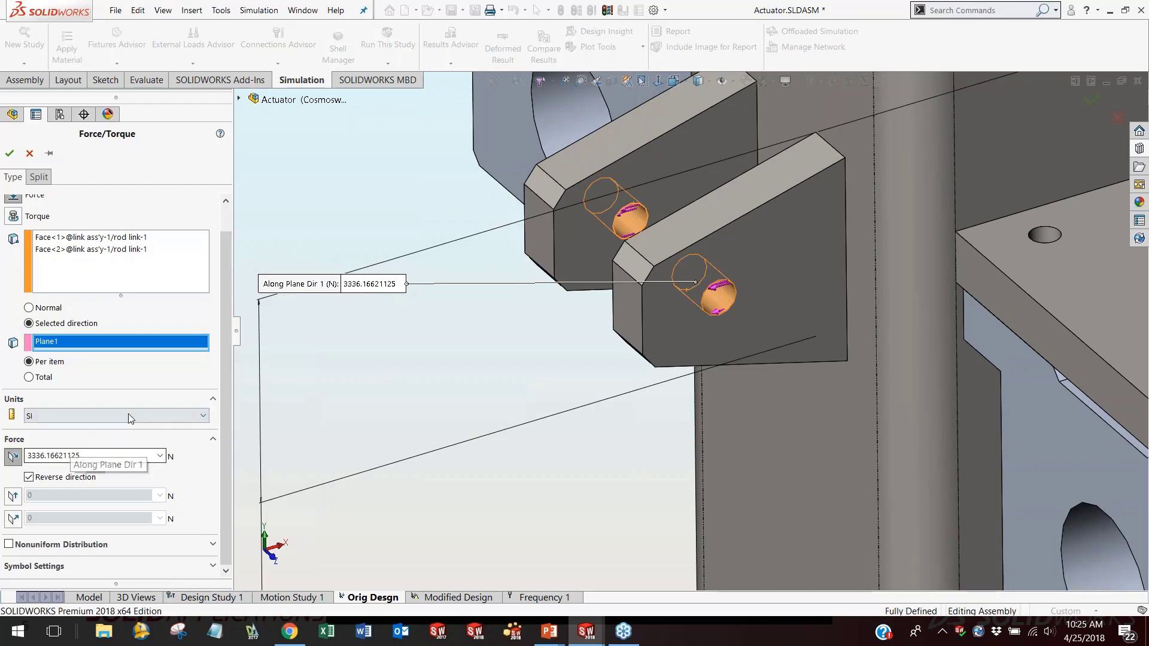
left_click(29, 153)
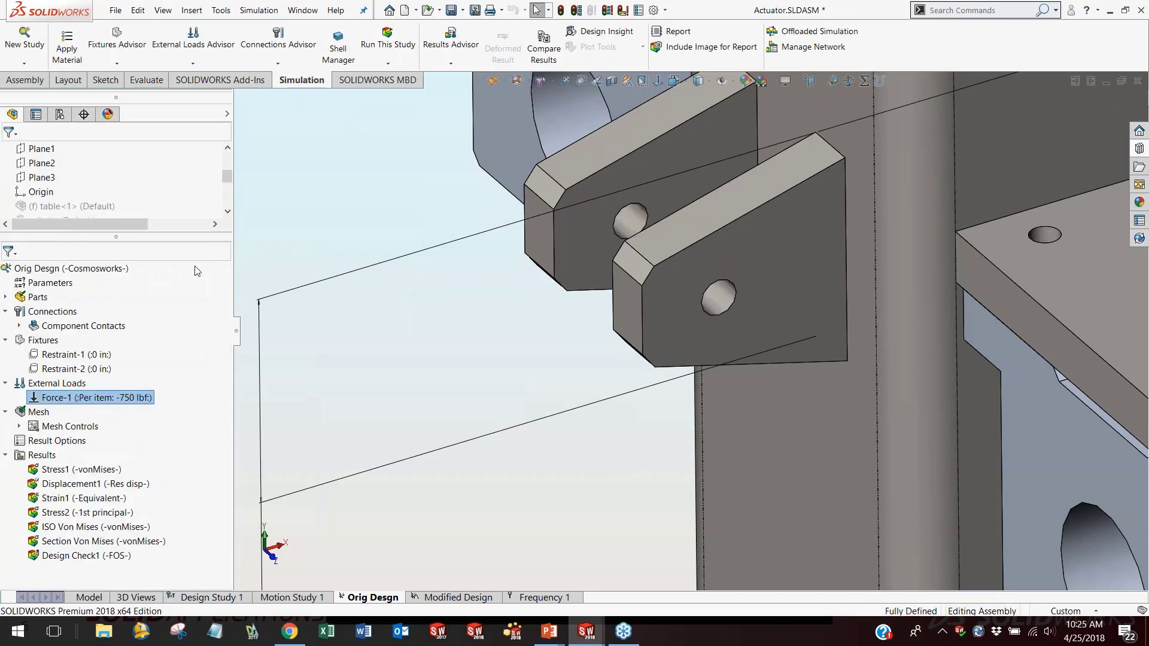
Collapse the Fixtures and External Loads folders and expand Mesh Controls in the study tree.
key("f")
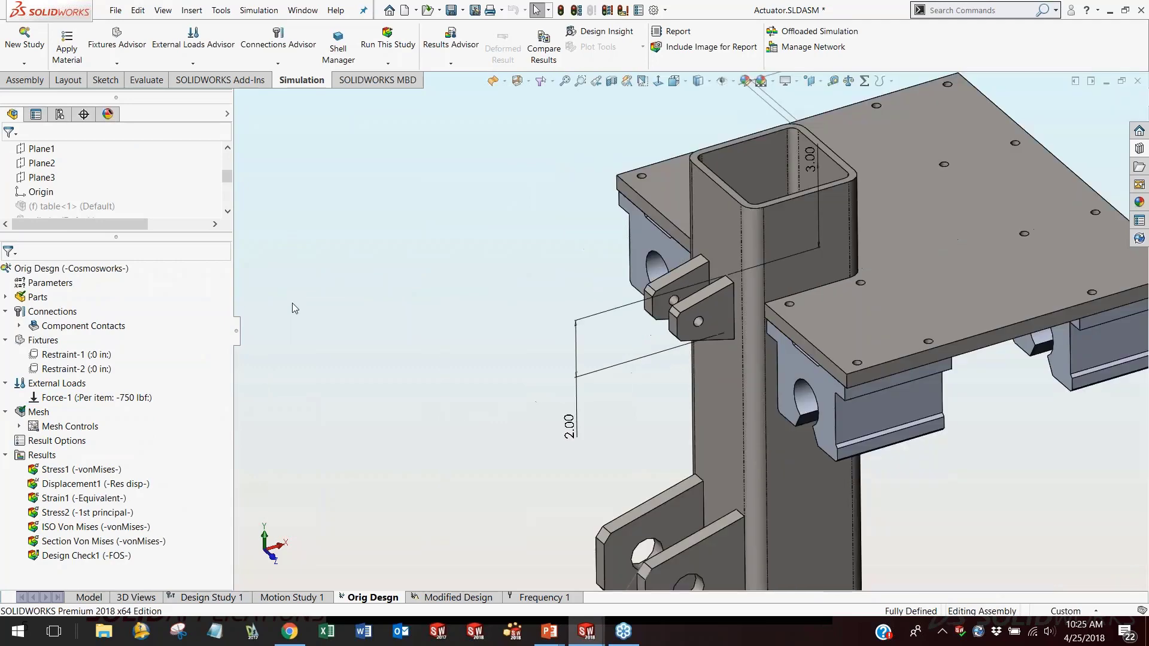
scroll(878, 317, "down", 2)
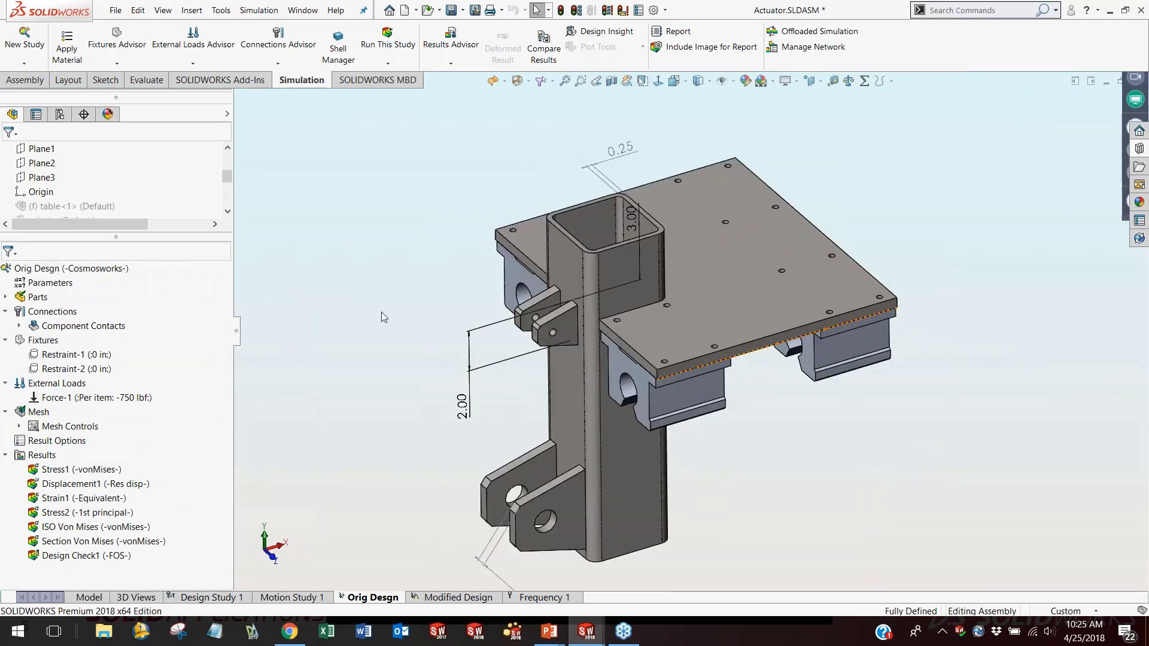
left_click(6, 339)
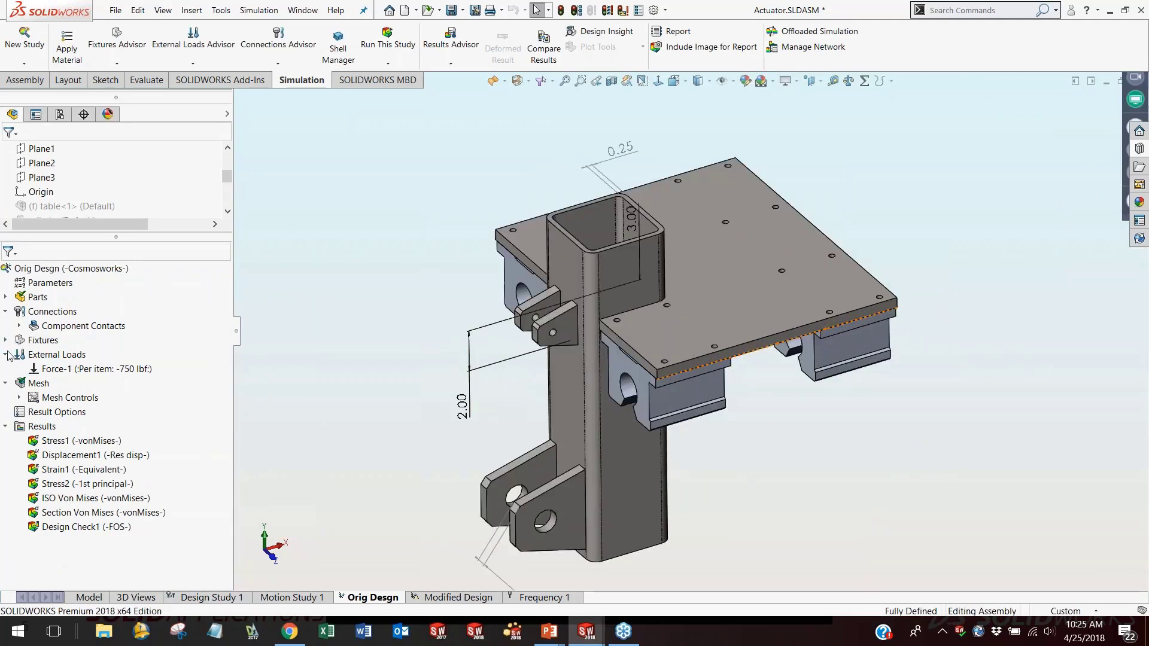
left_click(5, 354)
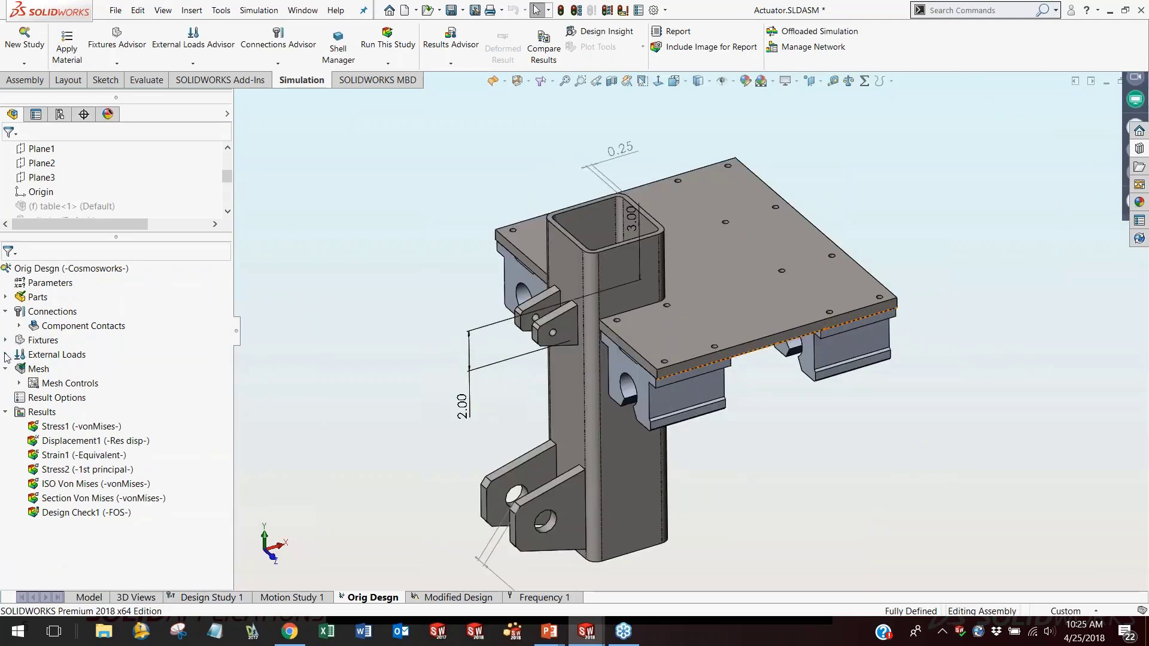
left_click(20, 383)
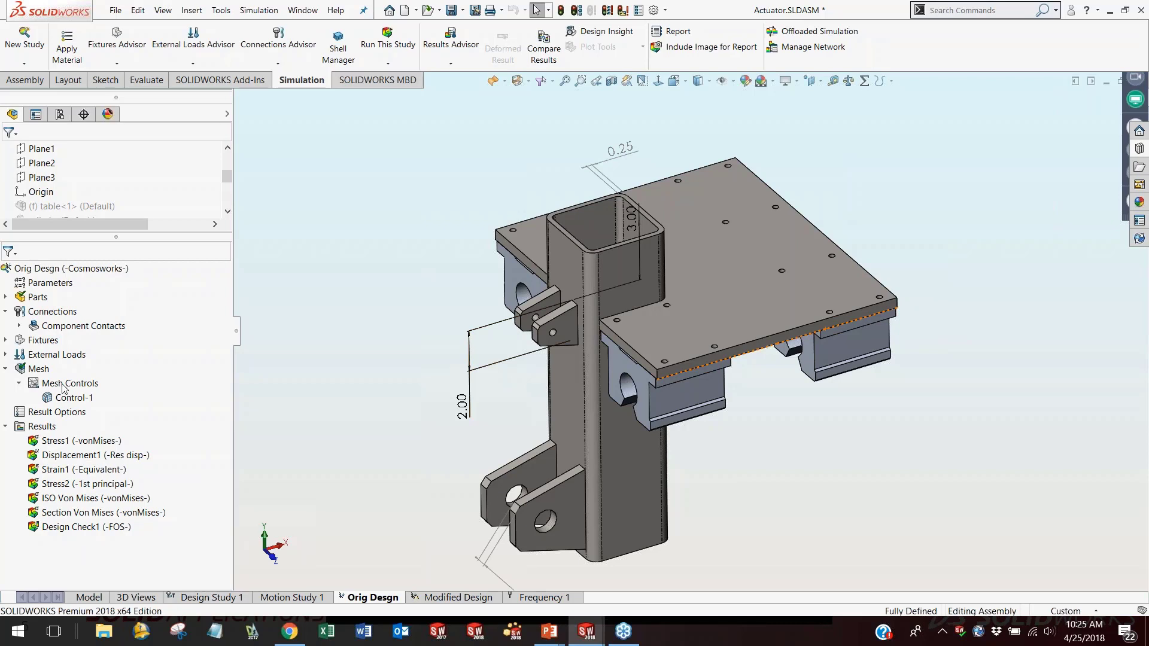
Start a new mesh control on the sloped top faces of the rod link's two upper lugs.
right_click(64, 388)
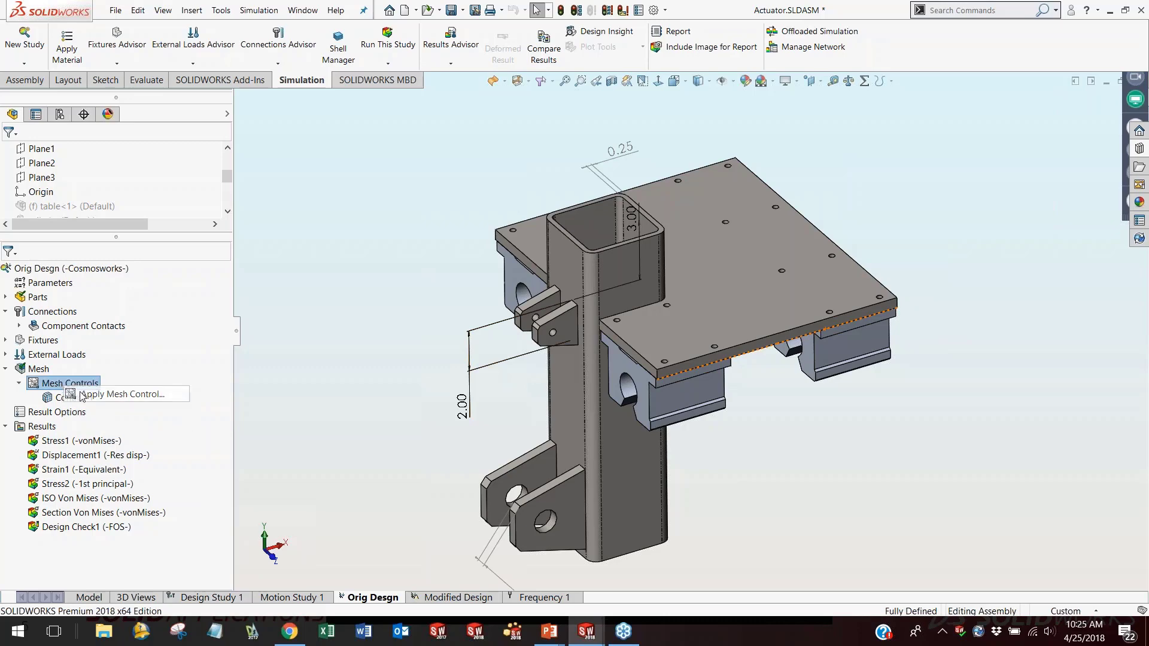
left_click(82, 397)
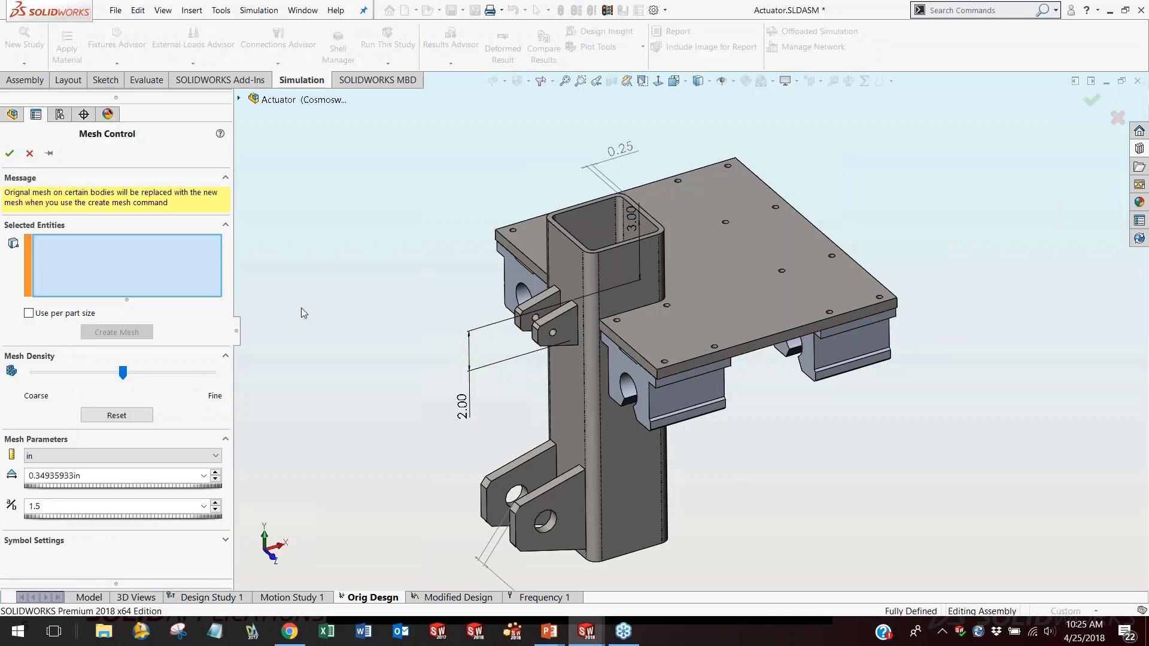
scroll(557, 324, "down", 8)
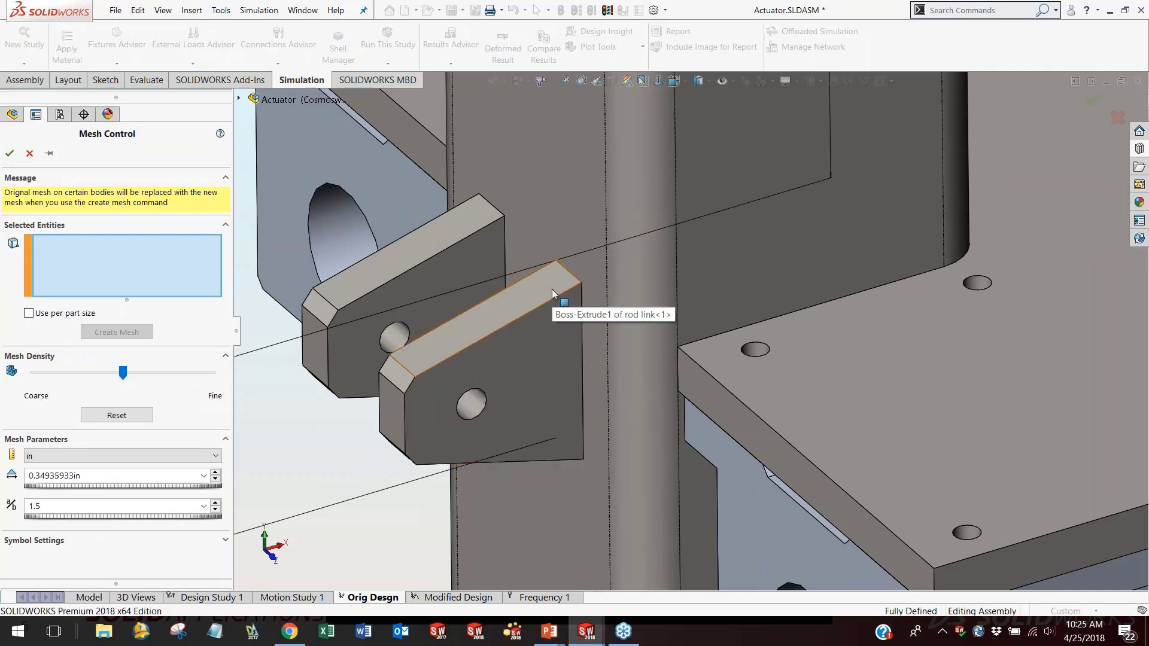
left_click(552, 293)
left_click(481, 217)
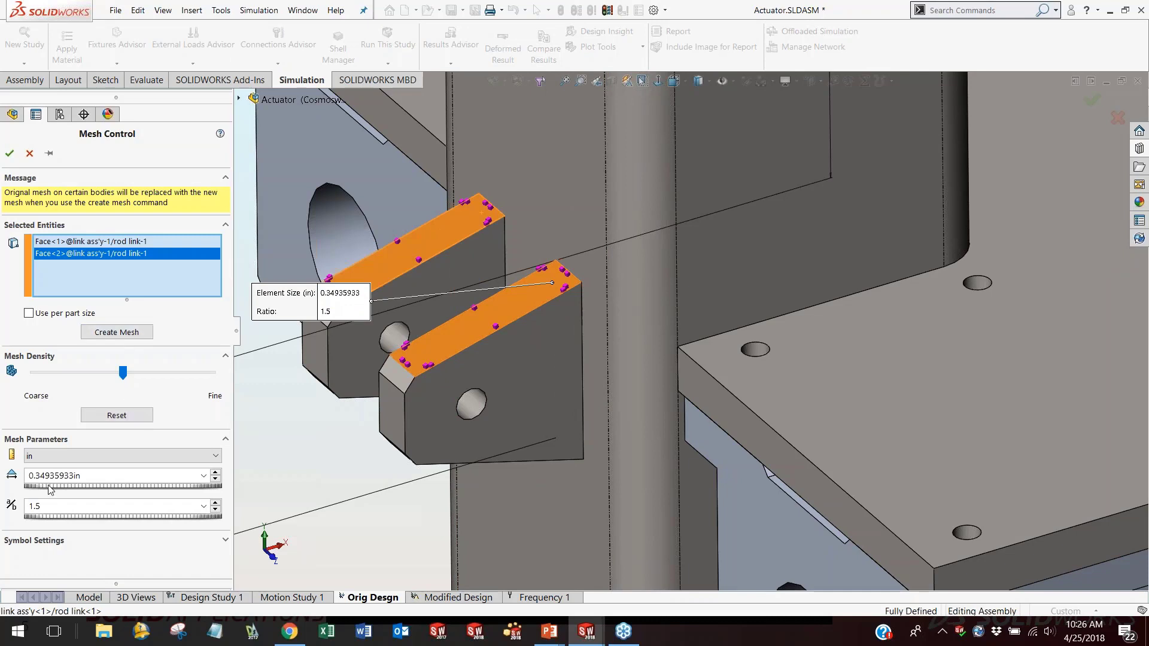
Try the finest mesh density and a 2 mm element size for the lug faces, and cancel the mesh control.
left_click_drag(124, 372, 212, 386)
left_click(89, 456)
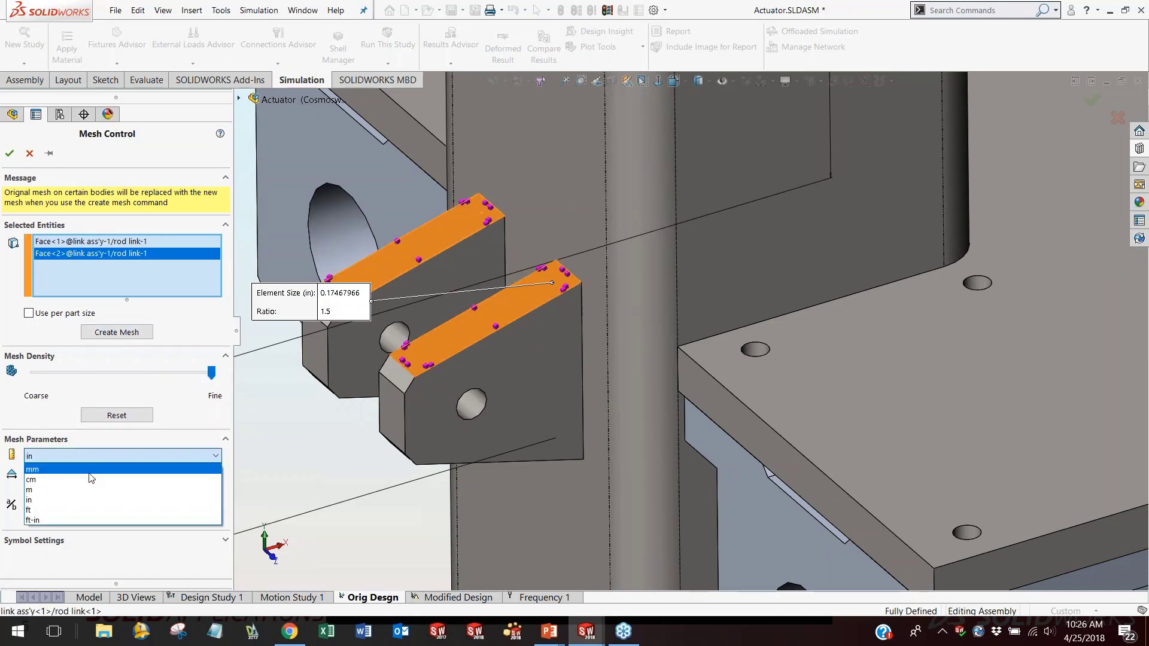
left_click(90, 470)
left_click_drag(109, 476, 27, 475)
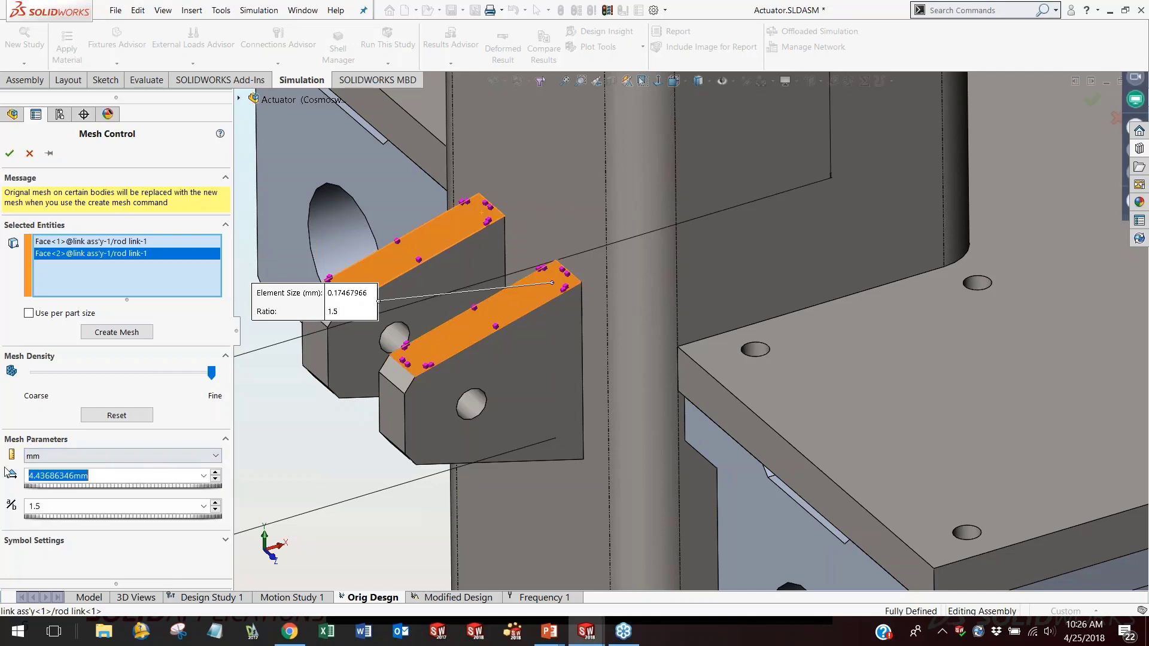
type("2")
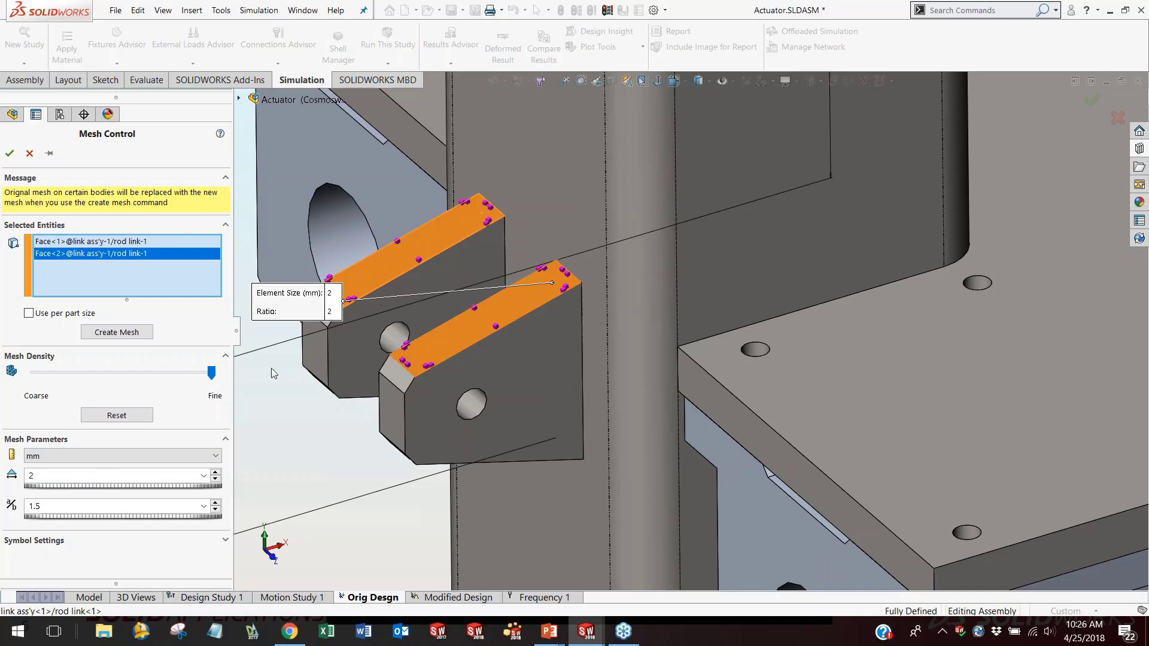
left_click(30, 153)
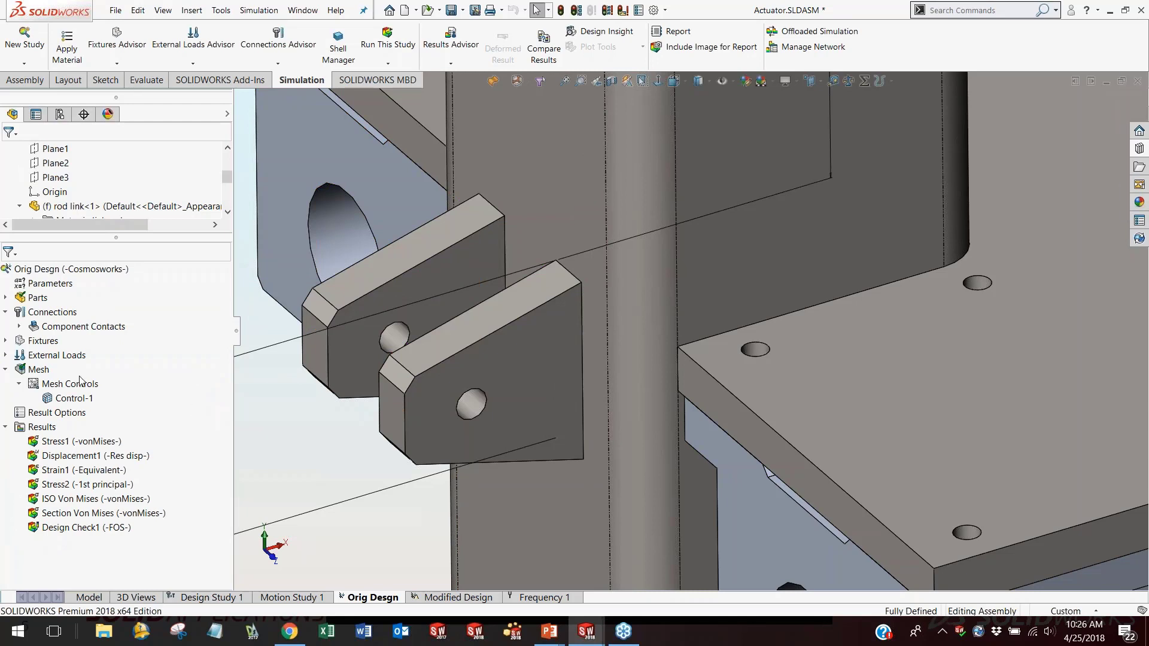
Show the Orig Design study's mesh on the whole assembly.
right_click(41, 371)
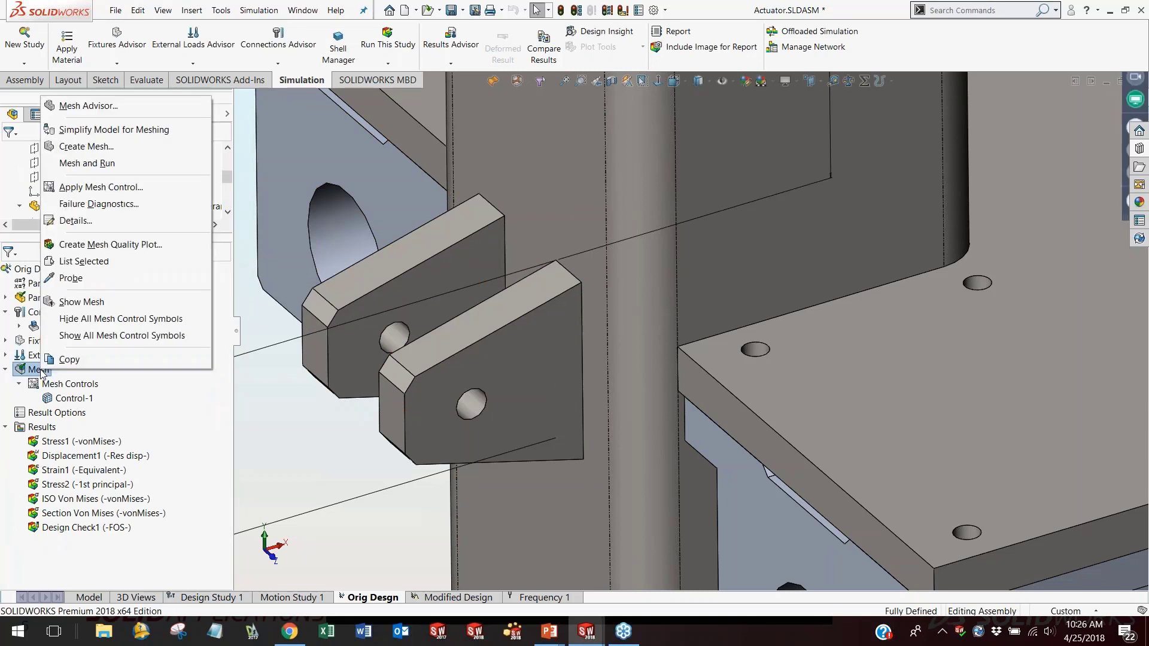
left_click(82, 301)
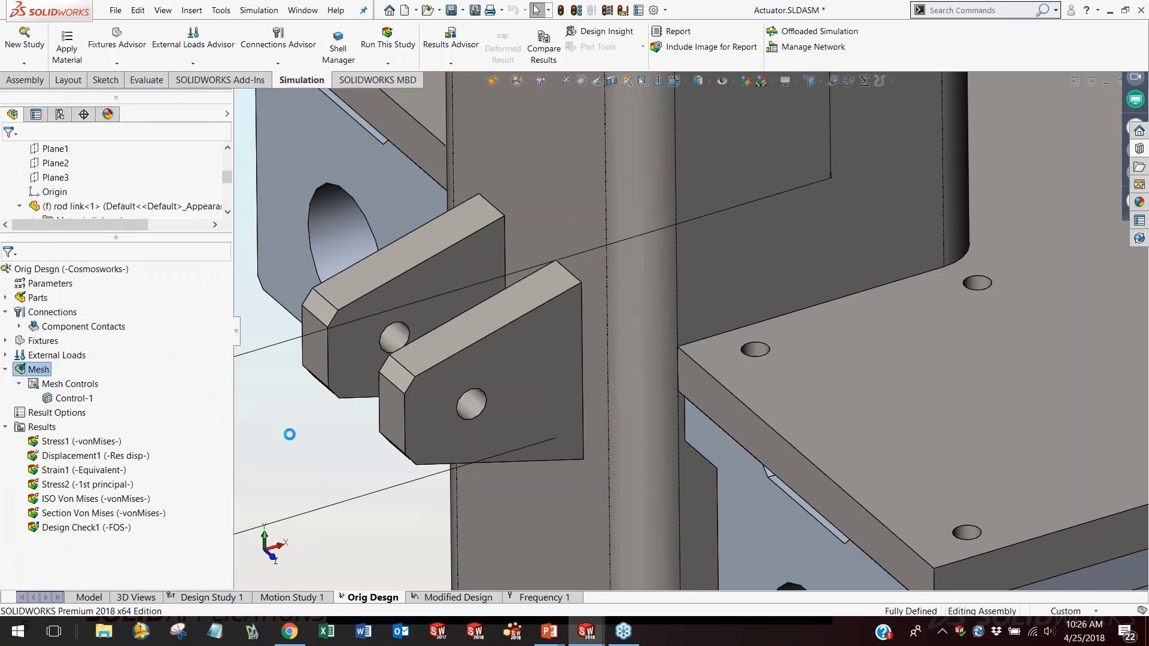
scroll(673, 363, "up", 3)
scroll(673, 364, "down", 2)
scroll(673, 364, "down", 6)
scroll(551, 247, "up", 6)
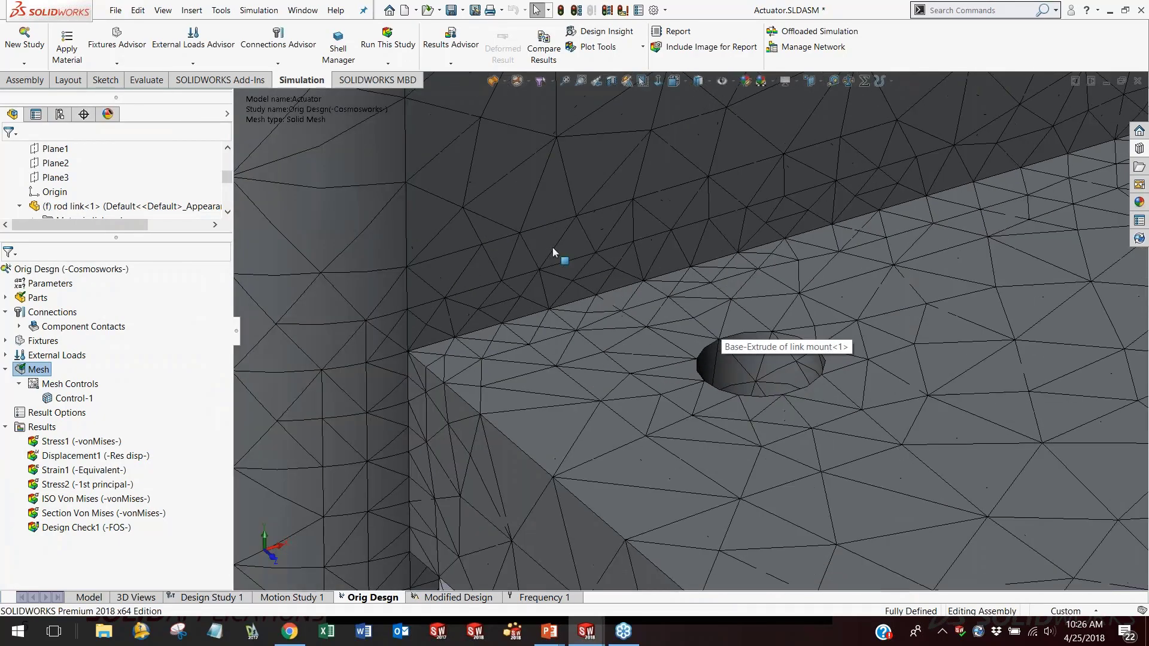
scroll(687, 228, "up", 5)
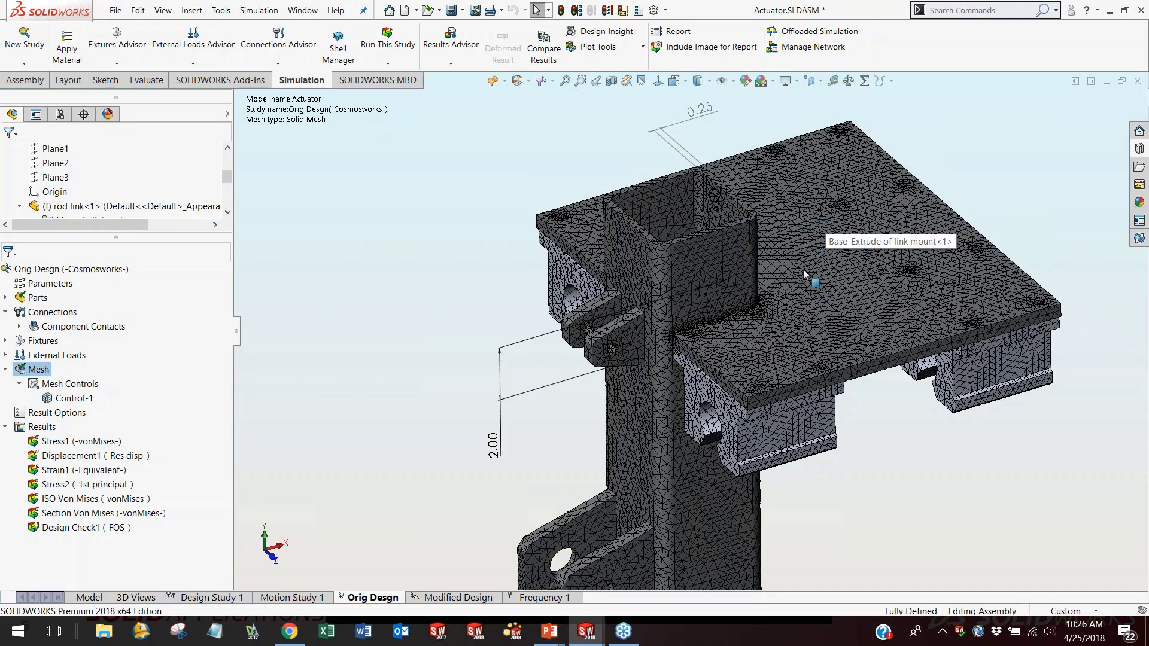
Examine the mesh where the link mount plate meets the square tube, around the nearby bolt hole, and across the whole assembly.
scroll(809, 272, "down", 3)
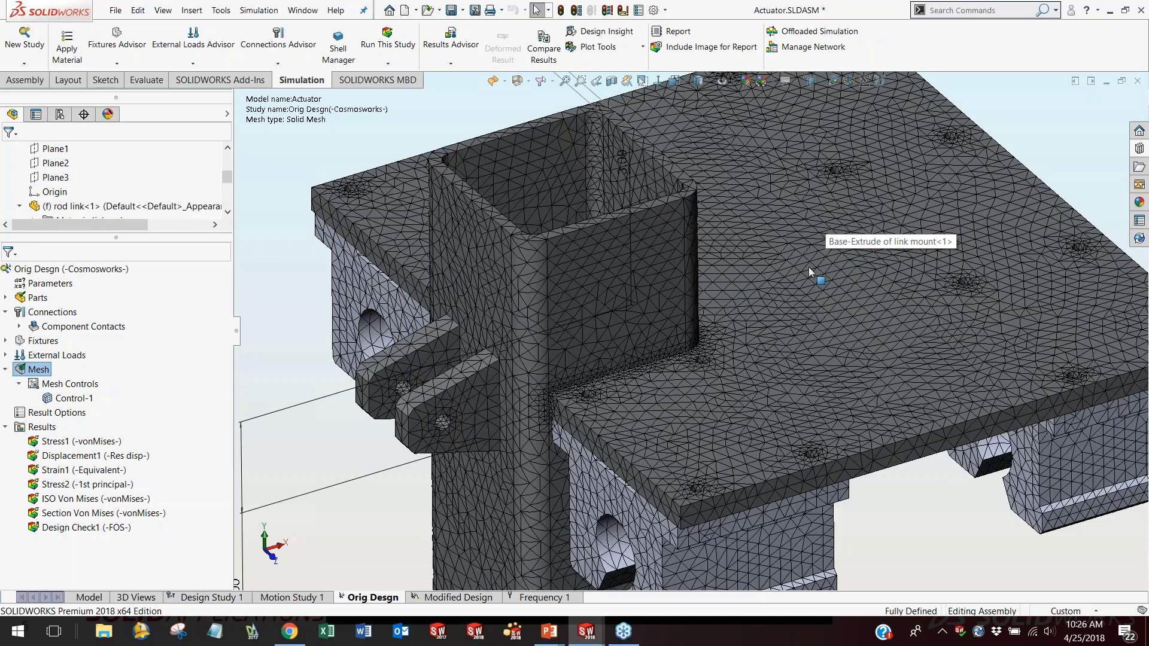
scroll(592, 386, "down", 5)
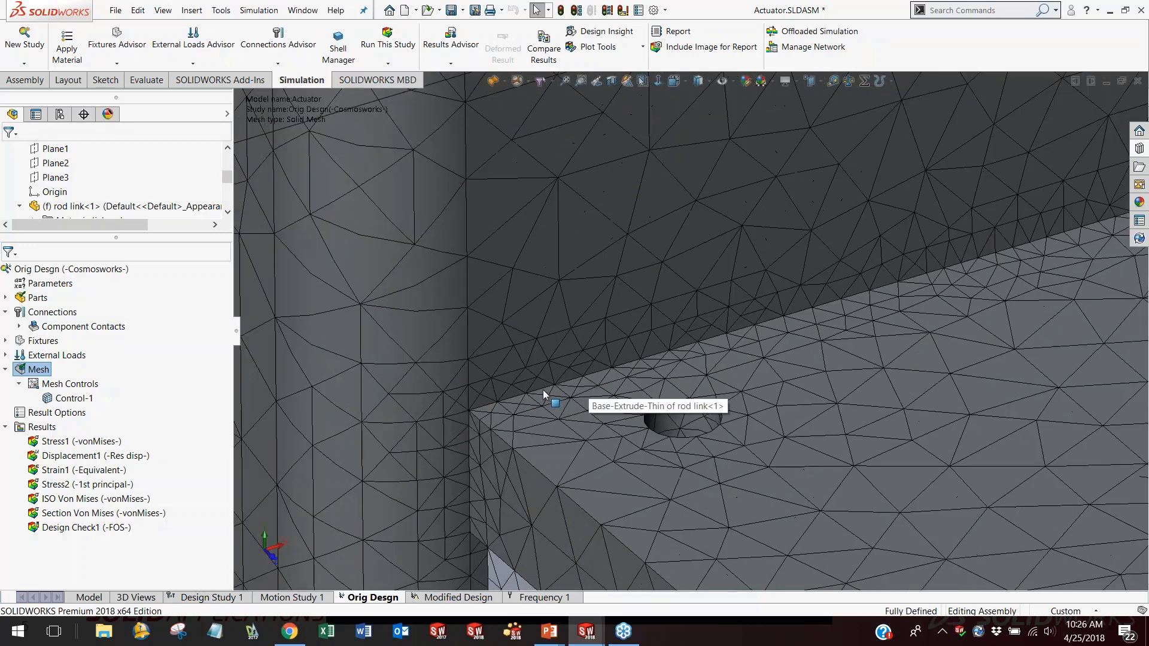
scroll(502, 405, "down", 2)
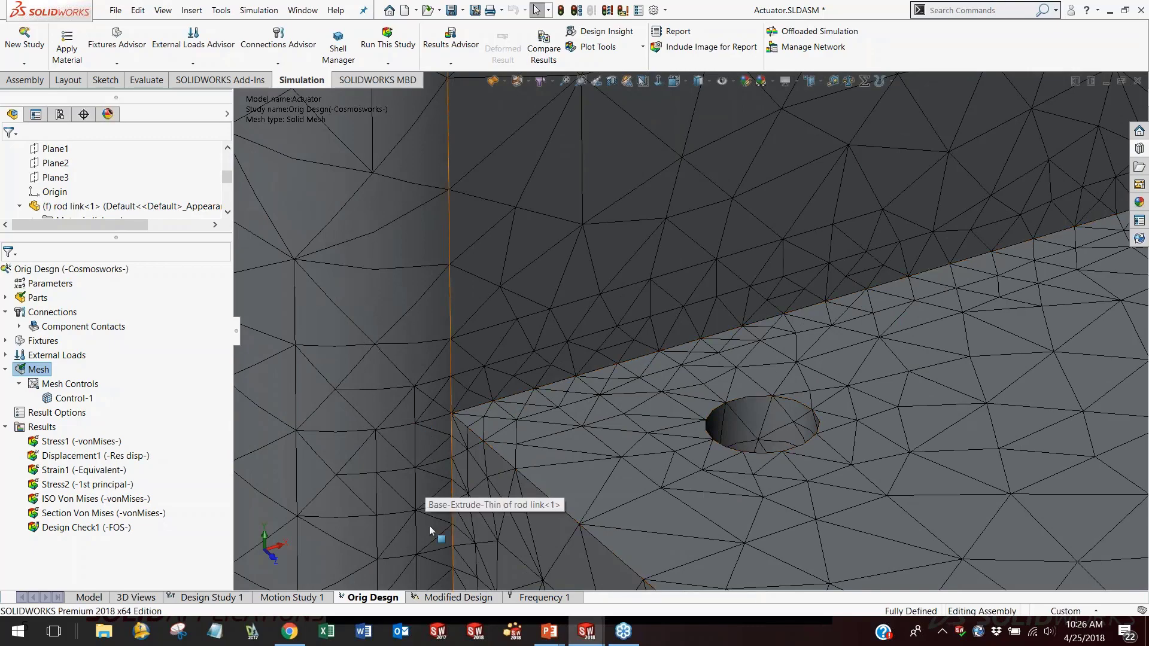
scroll(442, 436, "up", 5)
scroll(465, 414, "up", 8)
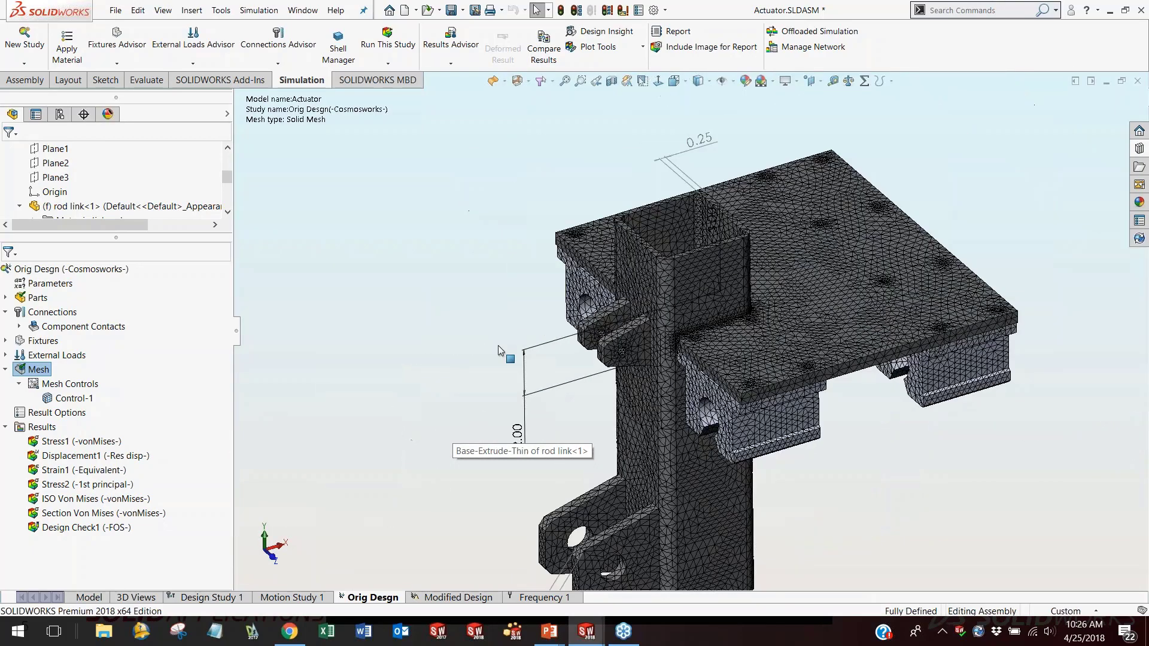
scroll(463, 315, "up", 4)
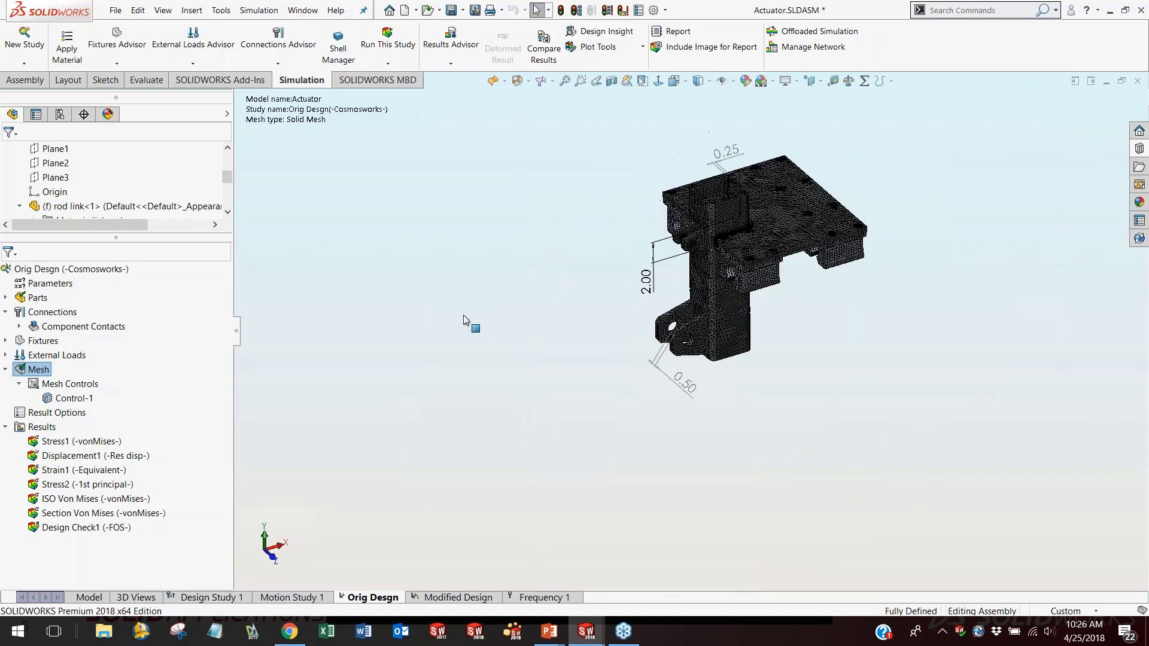
scroll(766, 188, "down", 4)
scroll(785, 194, "down", 2)
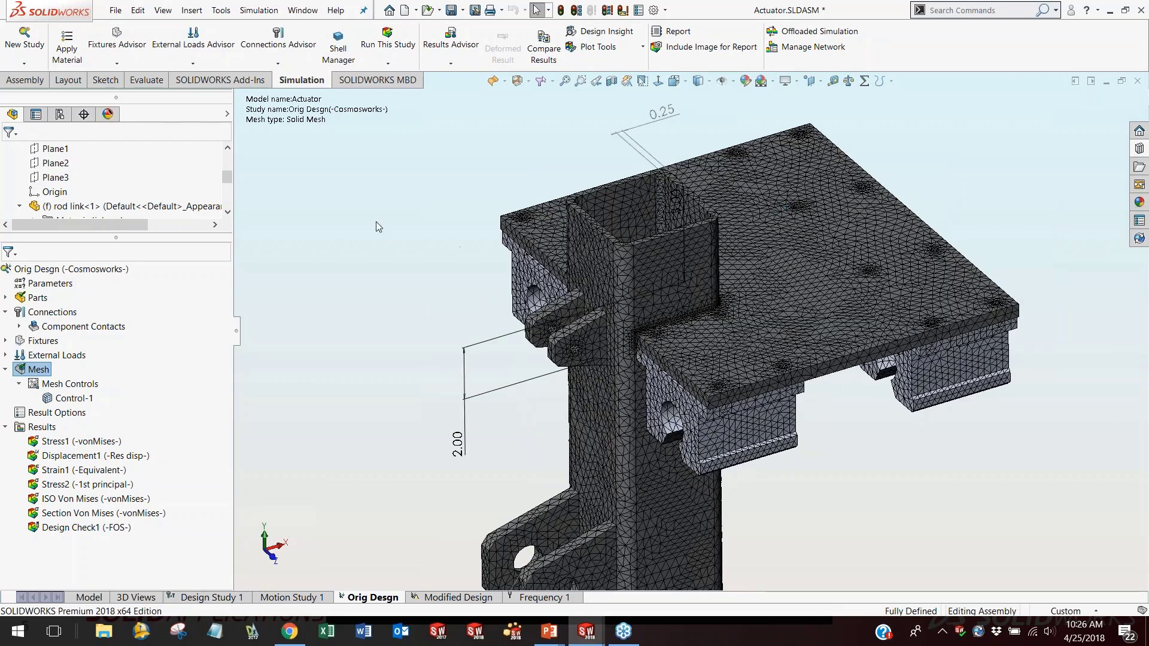
Open the mesh details of the Orig Design study.
right_click(22, 370)
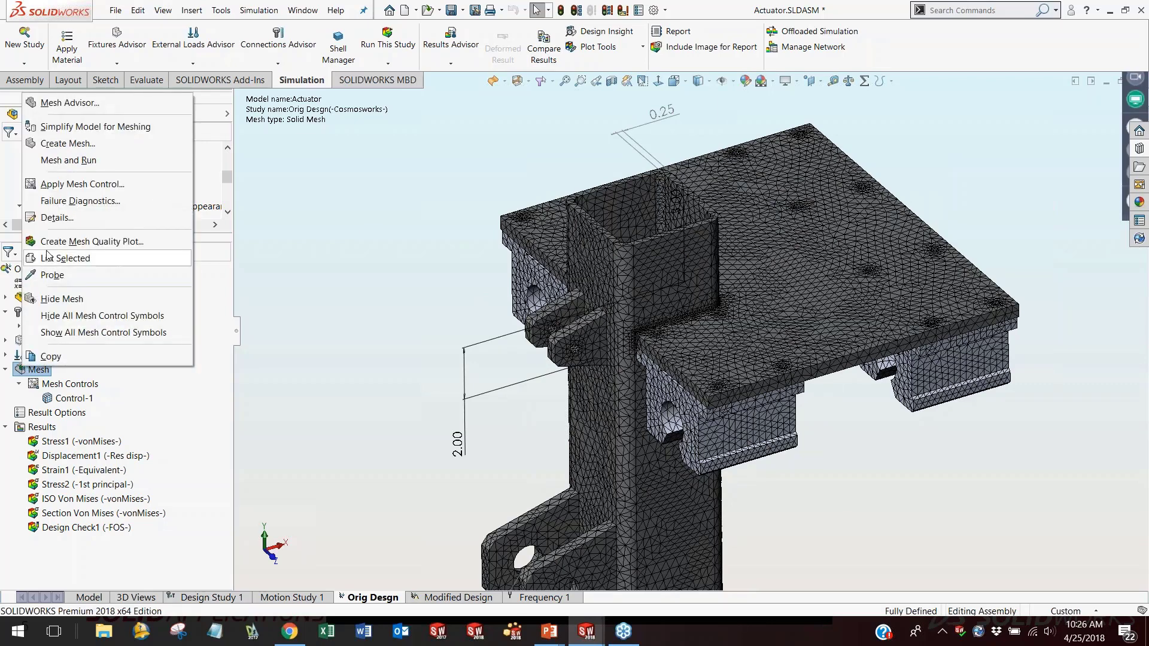
left_click(56, 220)
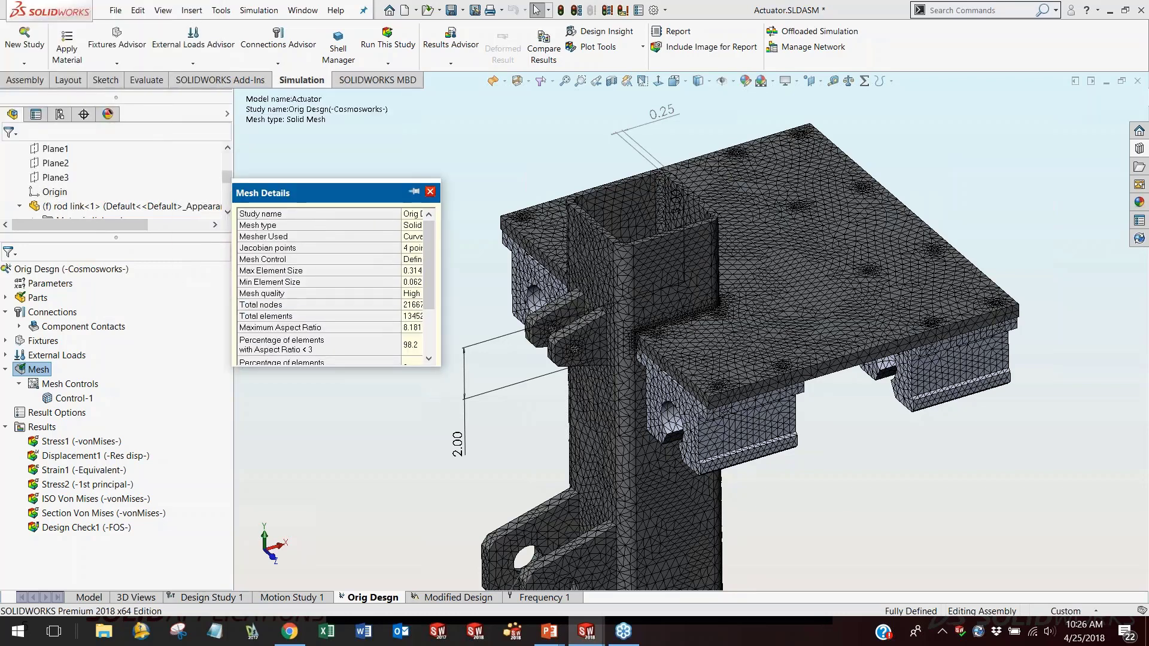
Enlarge the mesh details to read all entries, check the elements on the tube's rounded corner, and close the details.
left_click_drag(441, 368, 561, 475)
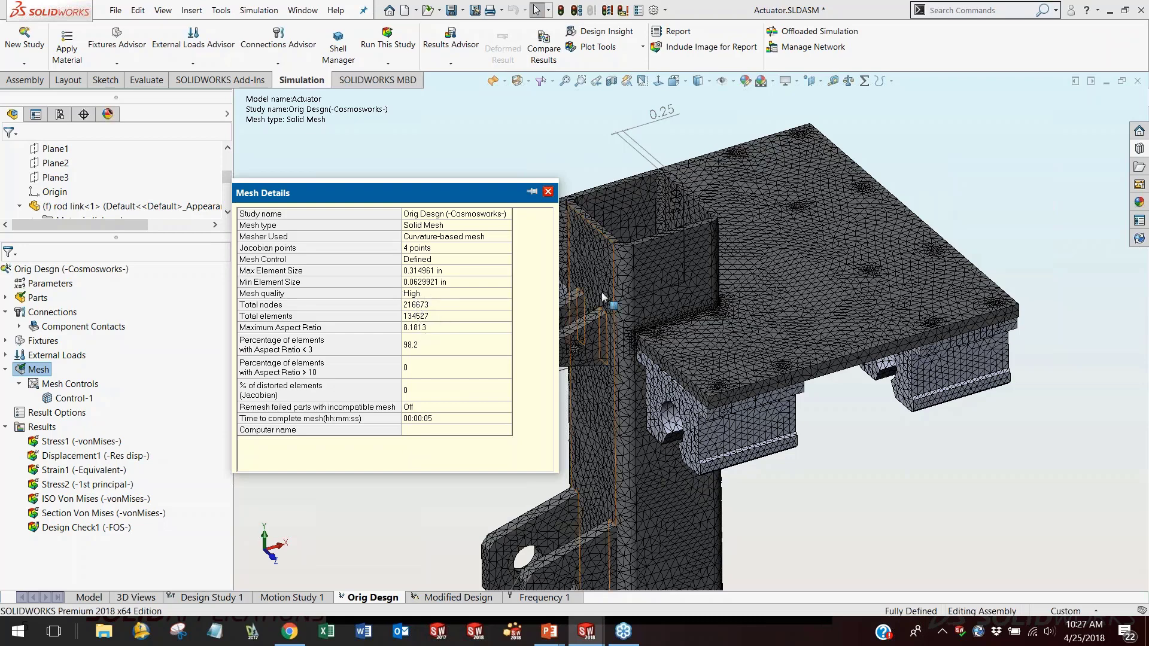
scroll(641, 274, "down", 5)
scroll(641, 274, "down", 5)
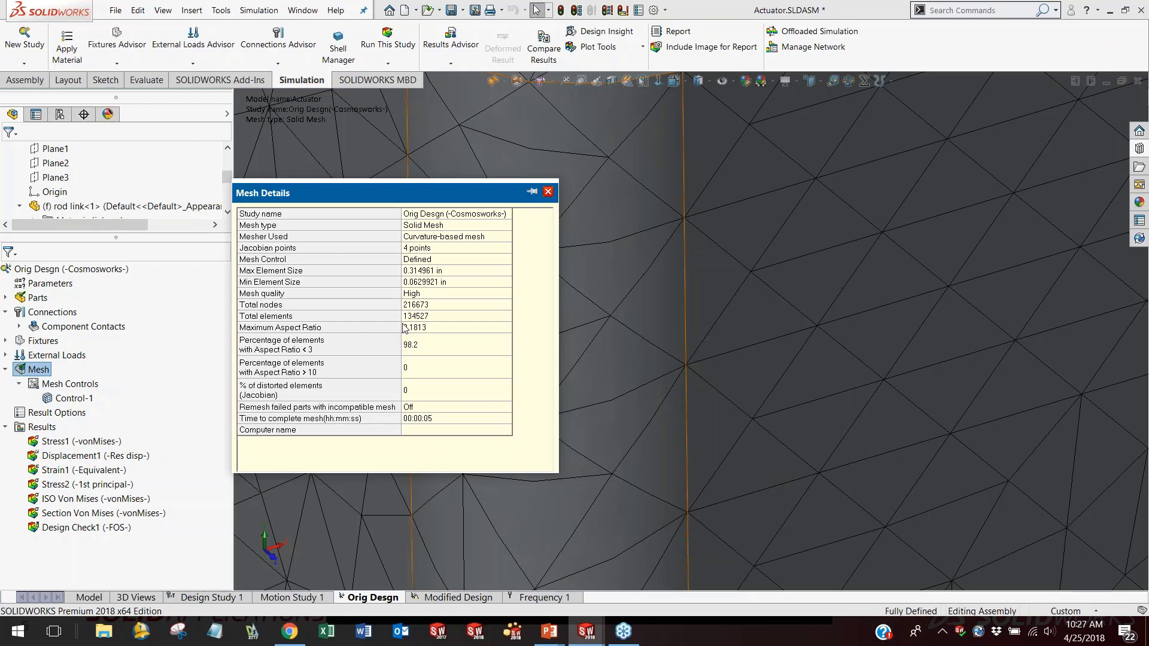
left_click(548, 192)
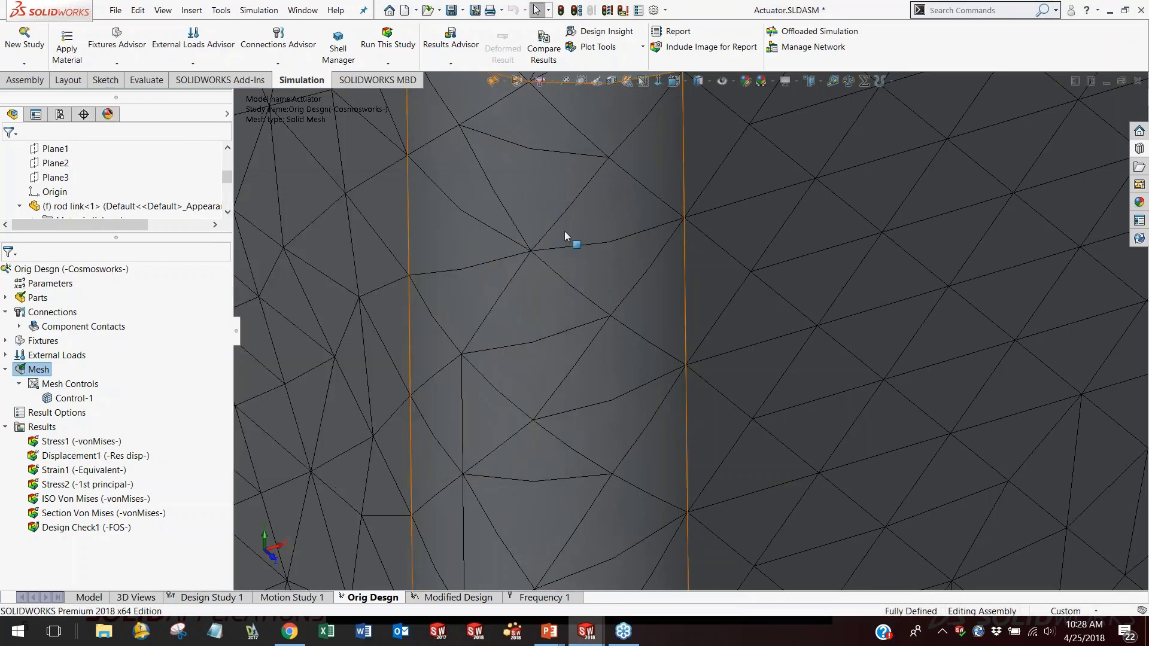
Create a mesh quality plot of the aspect ratio for the Orig Design study.
scroll(616, 372, "up", 10)
scroll(623, 388, "up", 3)
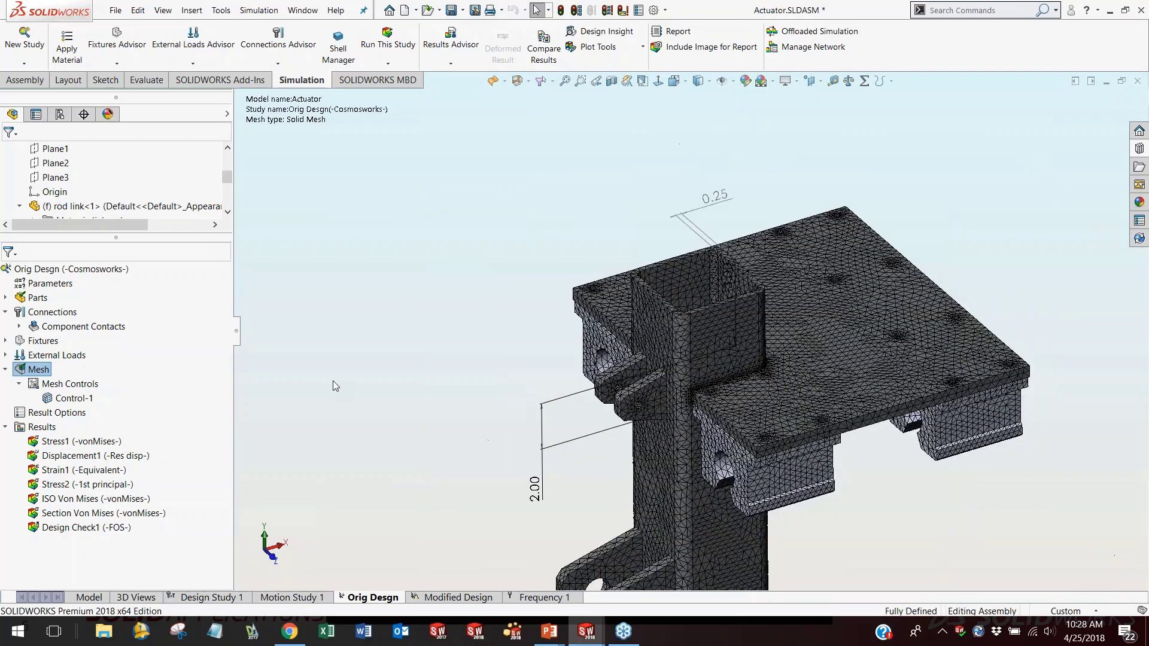
right_click(39, 370)
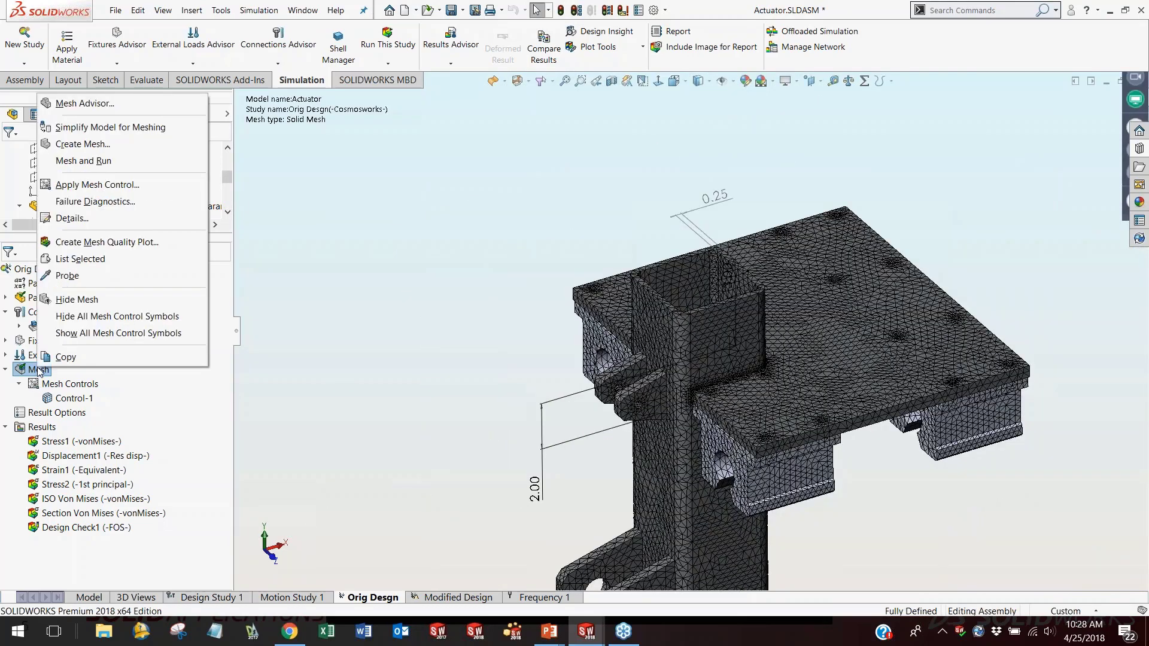
left_click(89, 242)
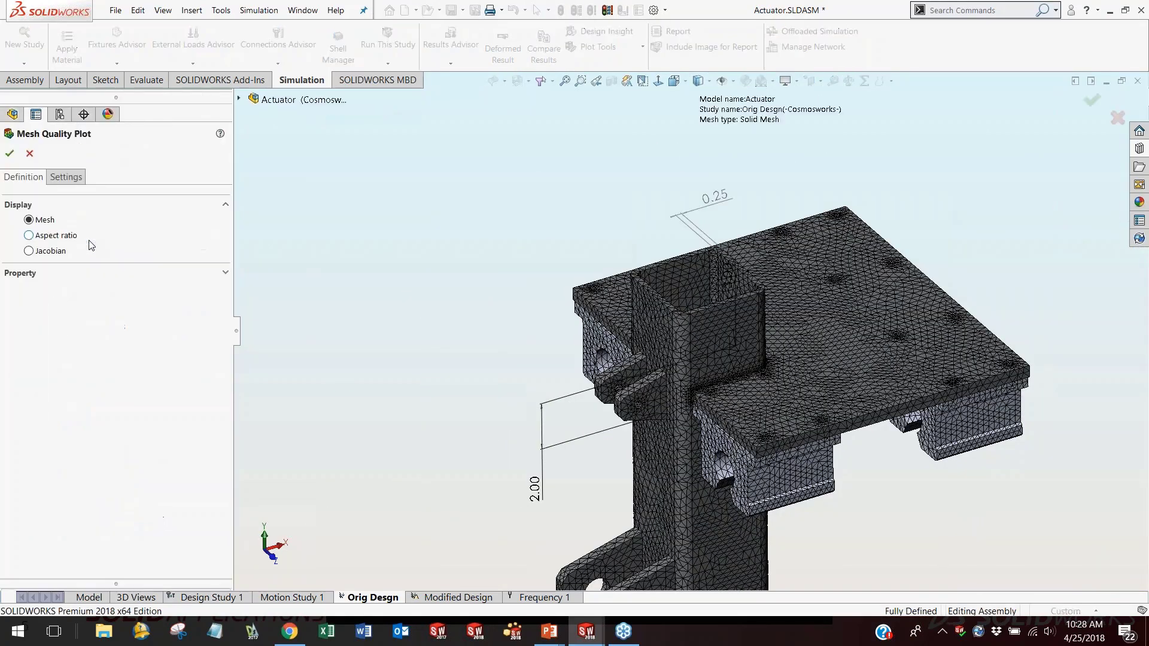
left_click(34, 237)
left_click(10, 154)
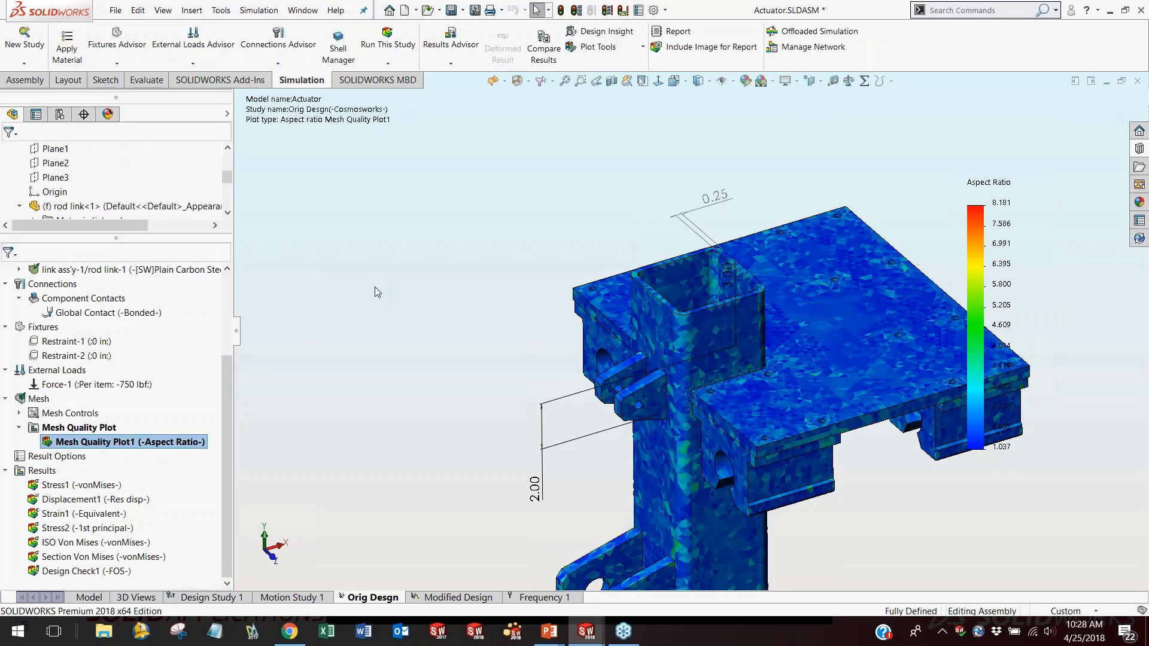
Show the maximum annotation on the aspect ratio mesh quality plot through its chart options.
scroll(437, 354, "down", 5)
scroll(681, 414, "up", 2)
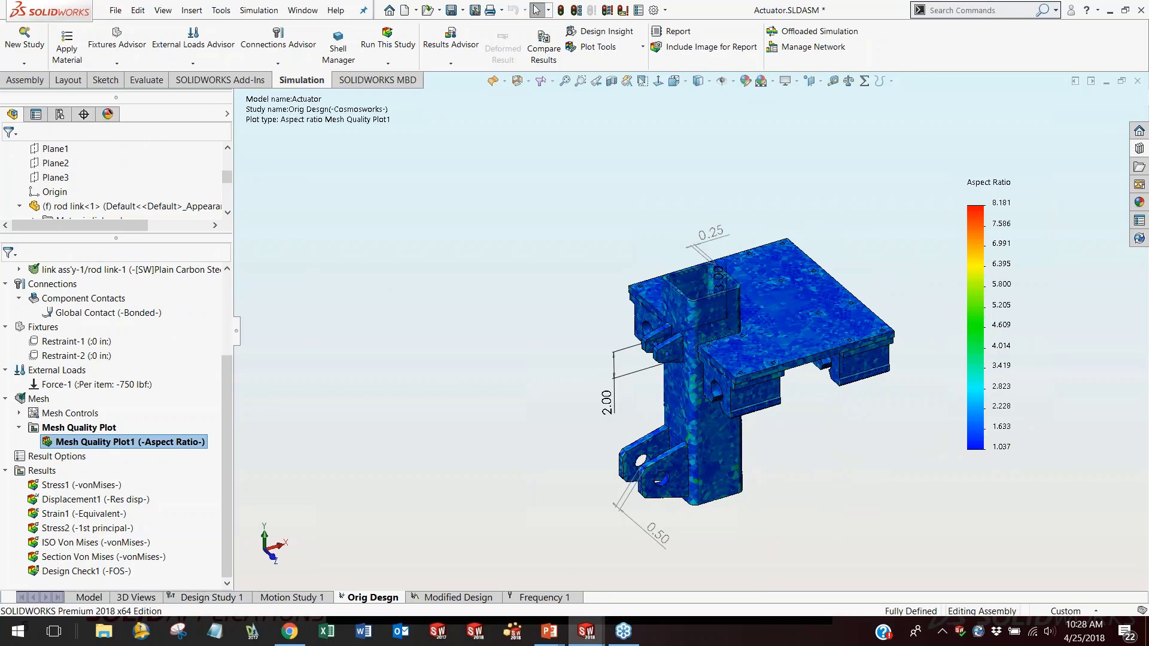
scroll(748, 457, "up", 3)
middle_click_drag(618, 472, 622, 445)
right_click(178, 442)
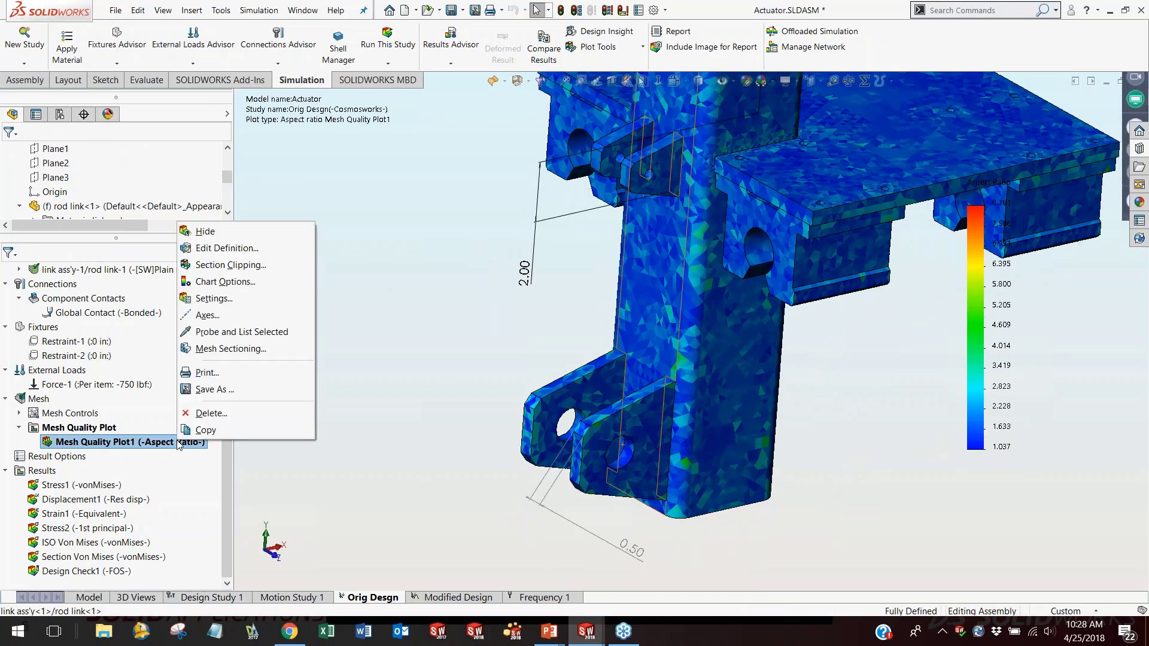
left_click(231, 281)
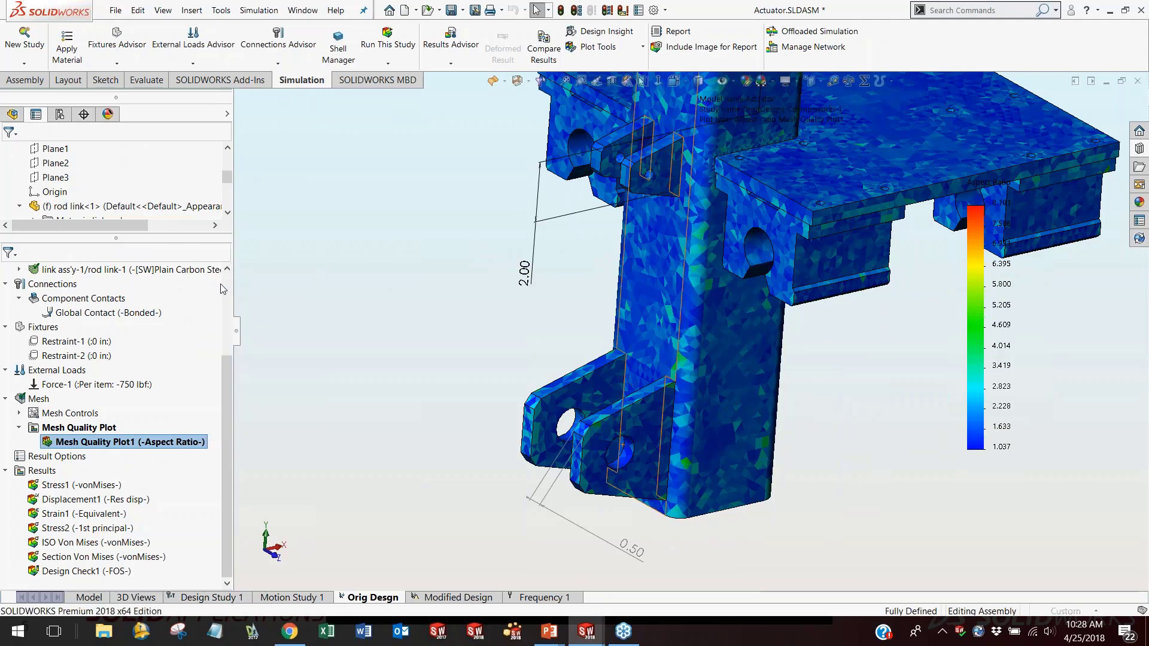
left_click(9, 153)
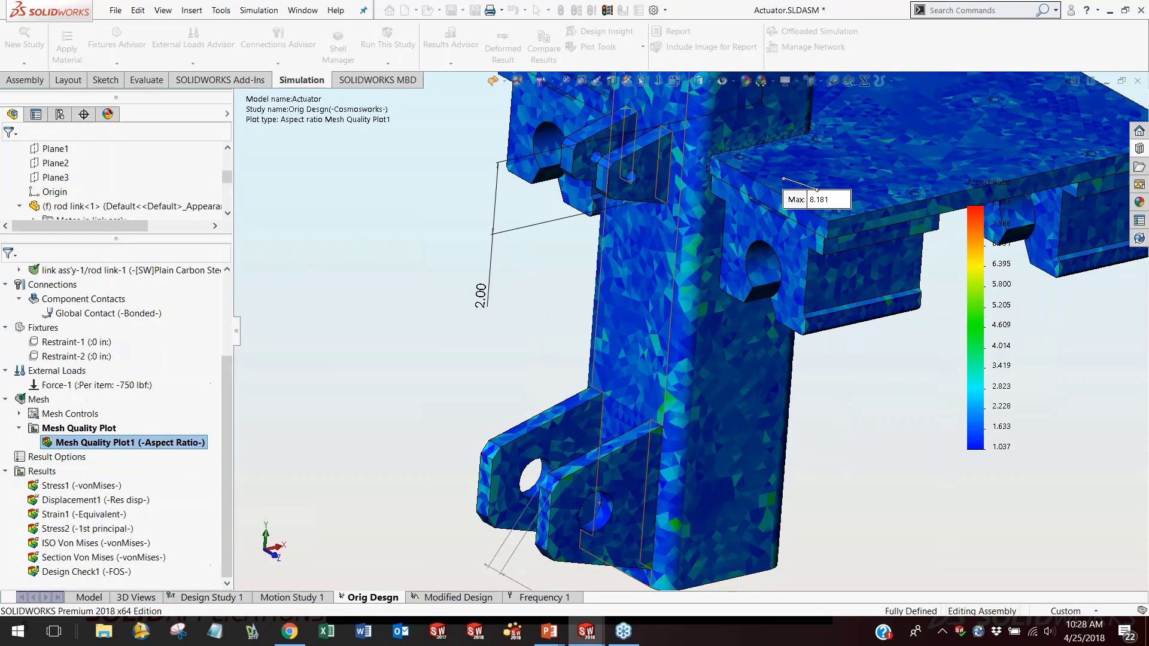
Examine where the maximum aspect ratio lies, viewing the pillow blocks, plate and tube from several sides.
scroll(748, 221, "down", 5)
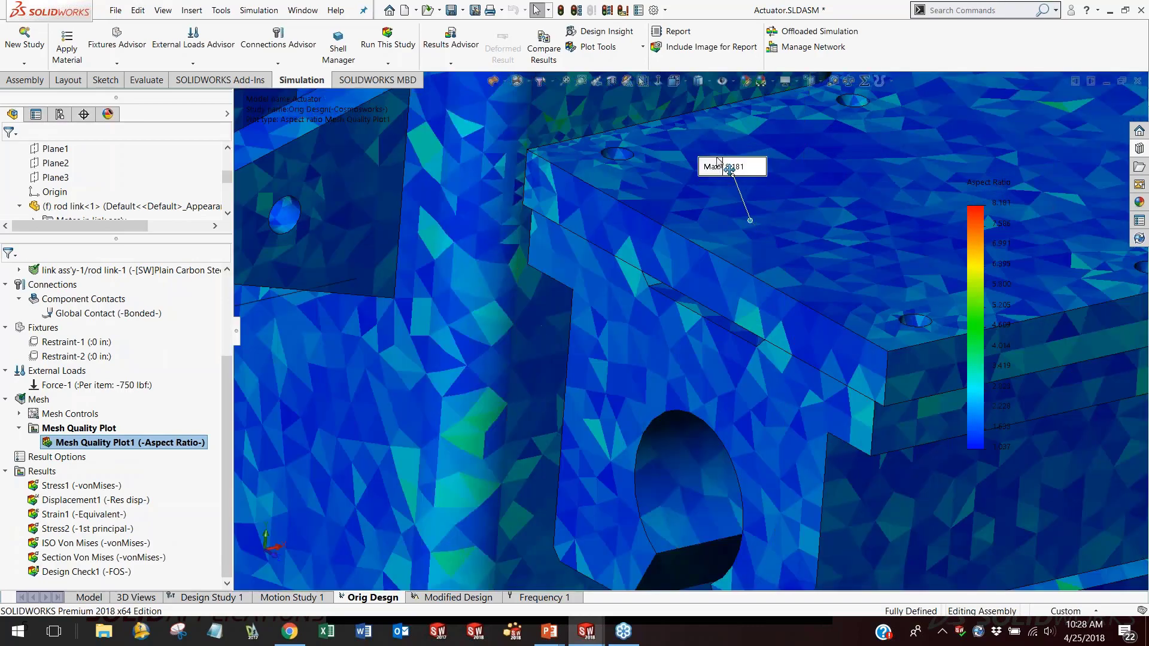
scroll(716, 245, "up", 6)
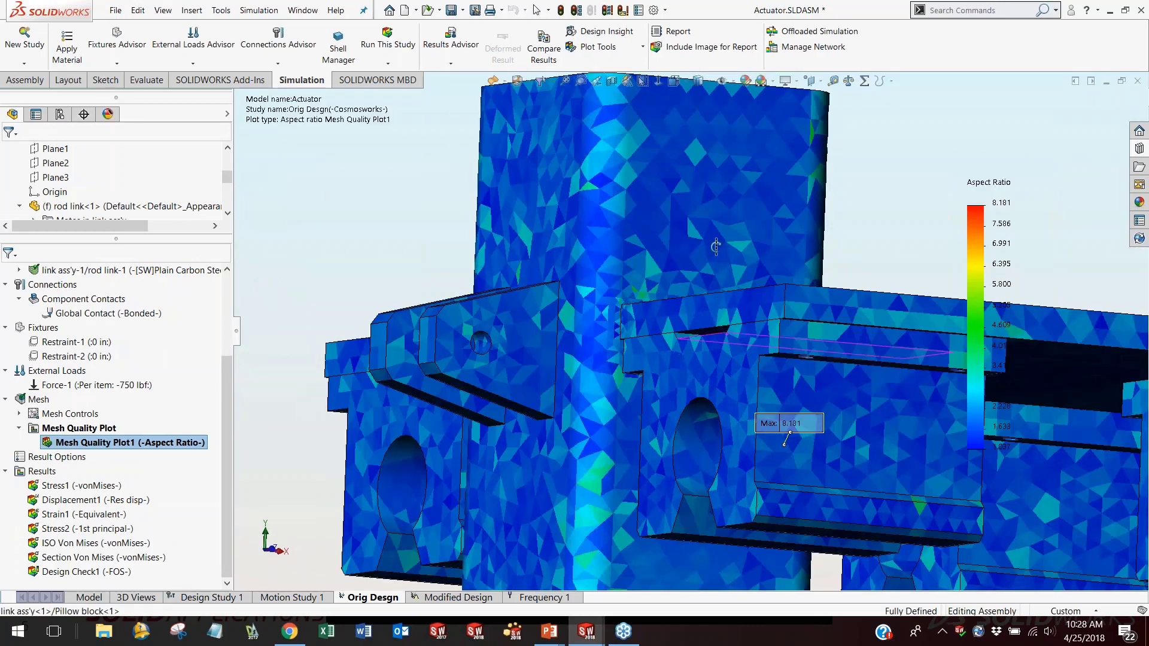
middle_click_drag(716, 246, 642, 239)
scroll(908, 480, "down", 8)
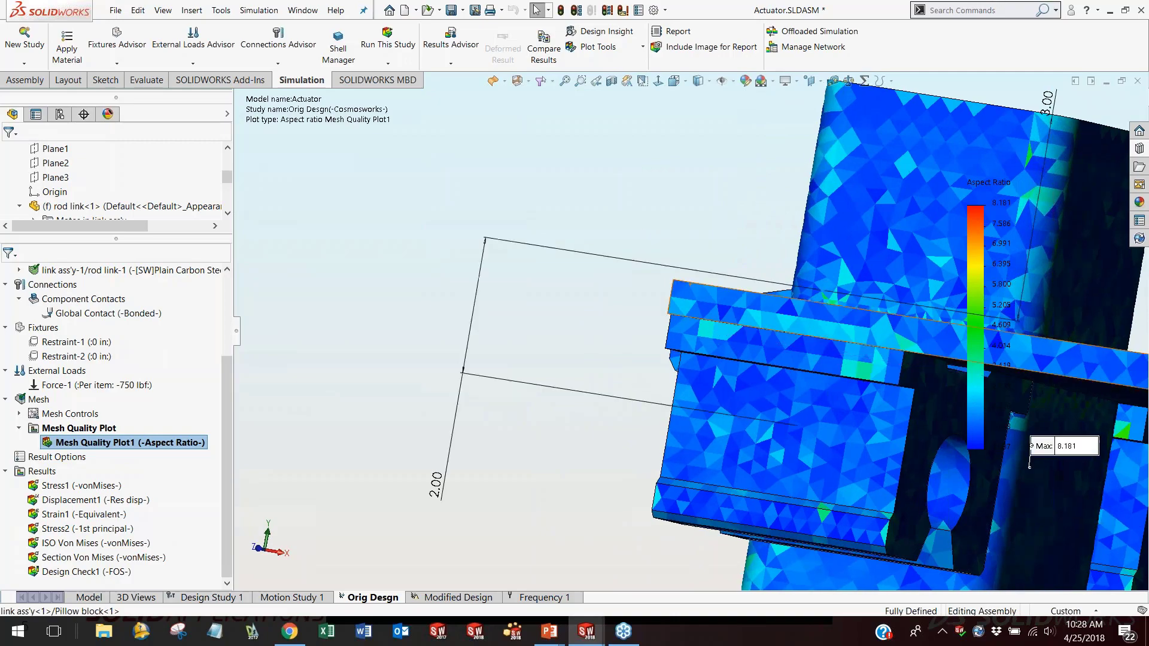
scroll(916, 466, "up", 8)
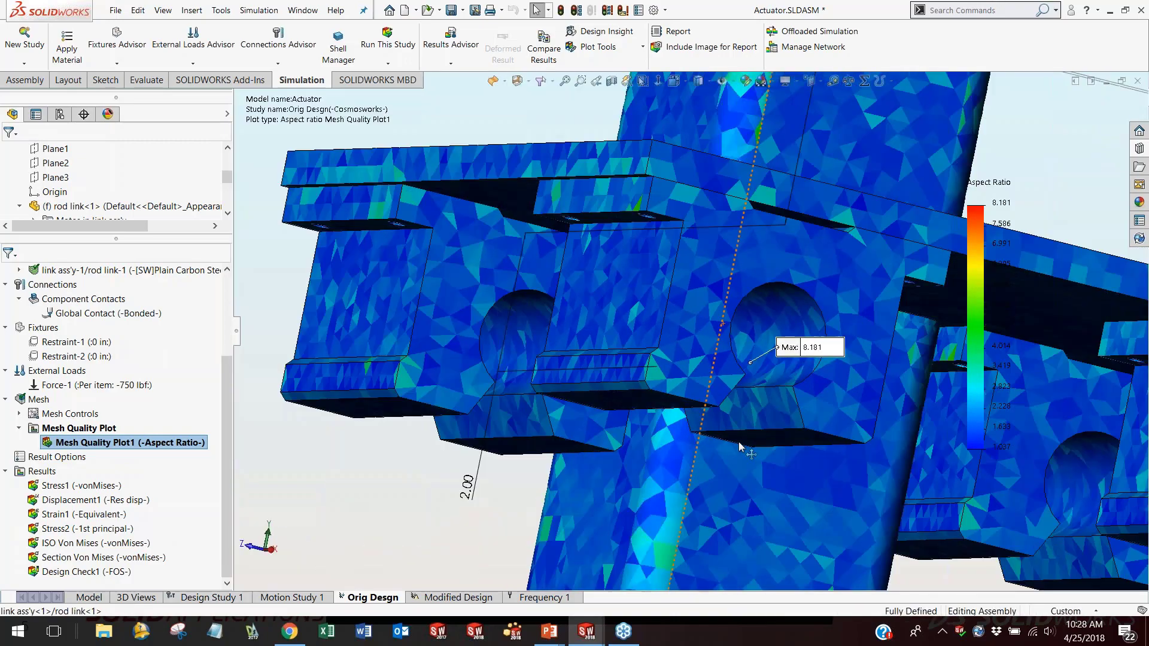
middle_click_drag(738, 446, 730, 379)
scroll(743, 370, "down", 2)
scroll(739, 368, "up", 8)
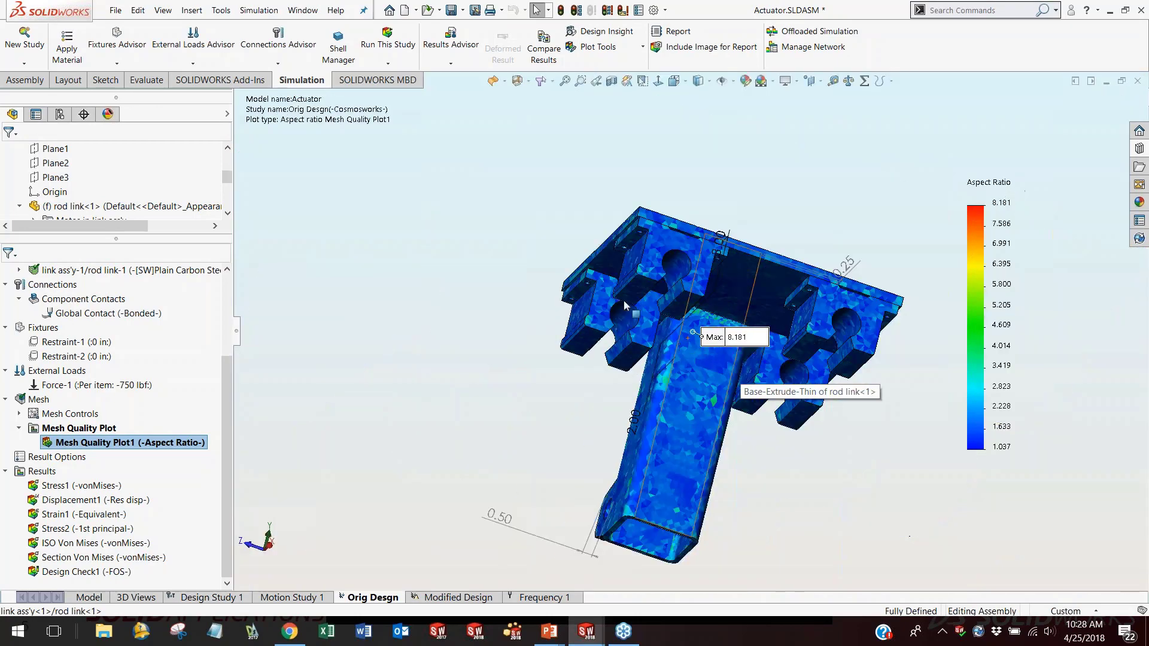
middle_click_drag(624, 305, 810, 422)
scroll(741, 285, "down", 3)
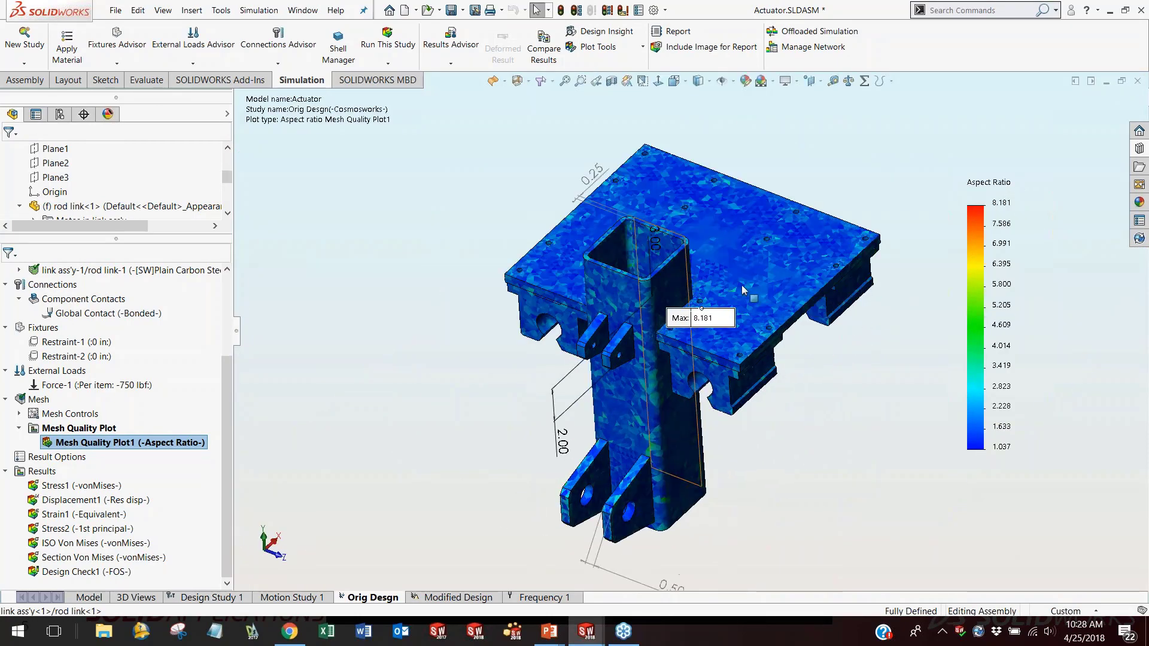
Hide the aspect ratio plot and collapse the study's Parts, Connections, Fixtures, External Loads and Mesh folders.
right_click(194, 443)
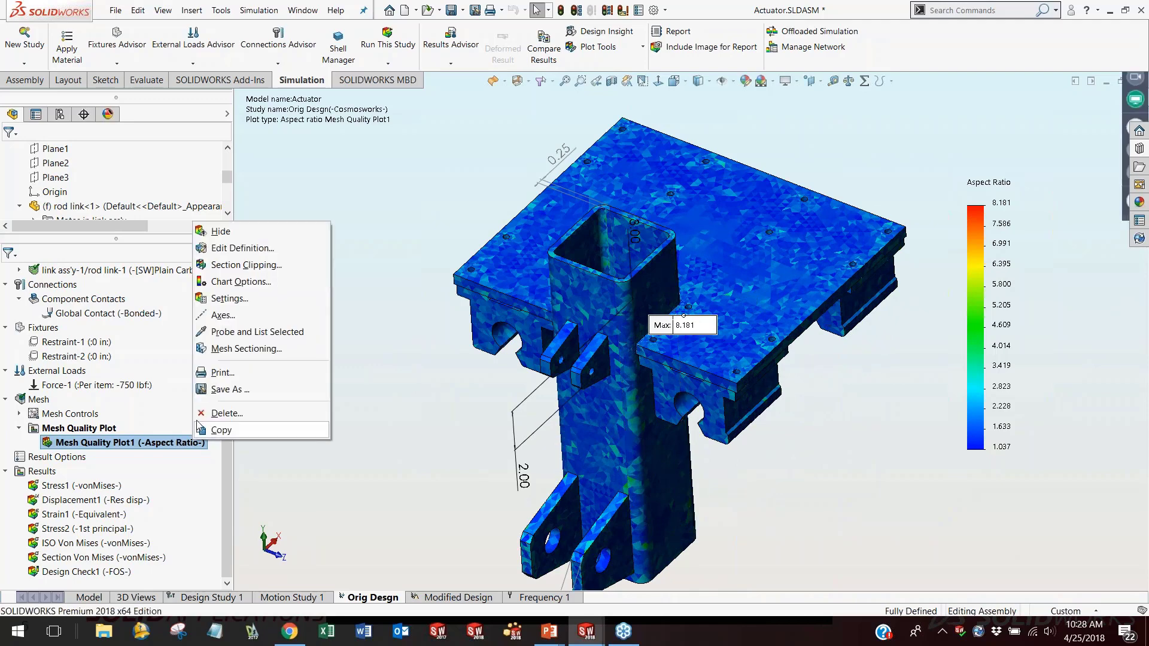
left_click(217, 233)
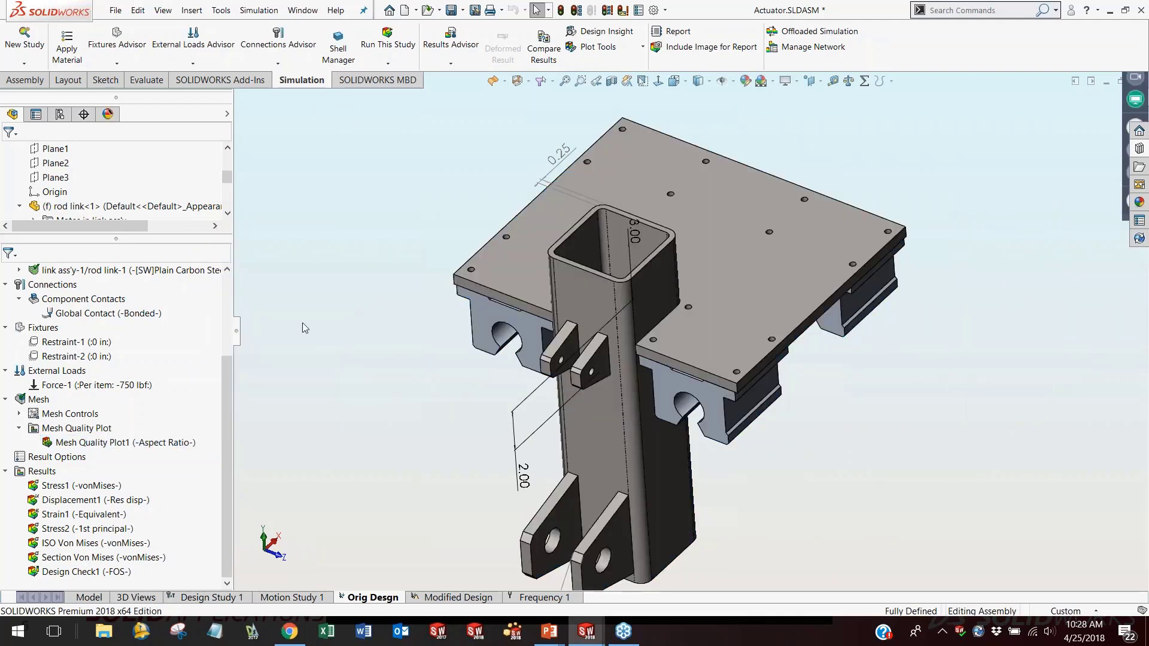
scroll(228, 289, "up", 3)
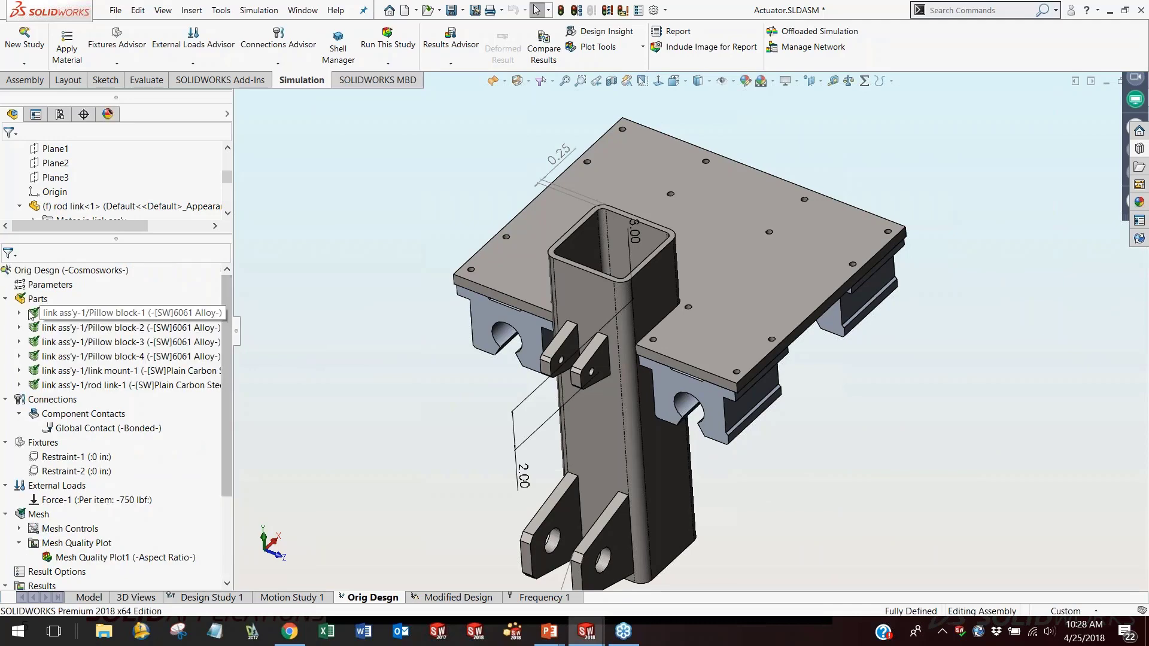
left_click(6, 299)
left_click(7, 314)
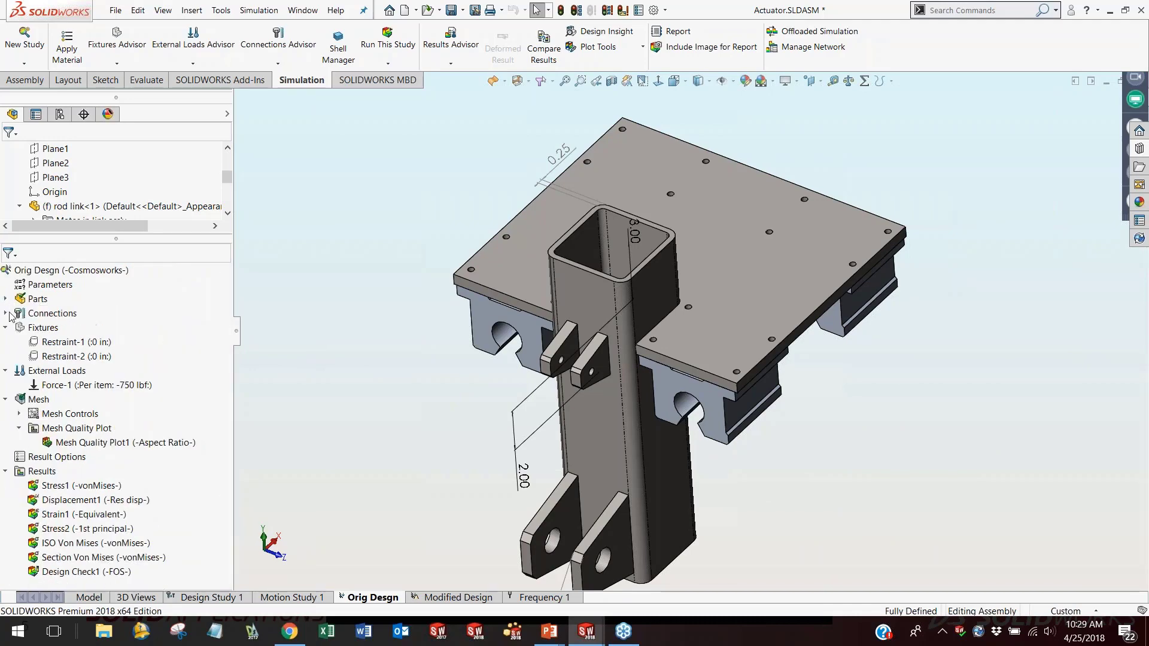
left_click(6, 327)
left_click(6, 342)
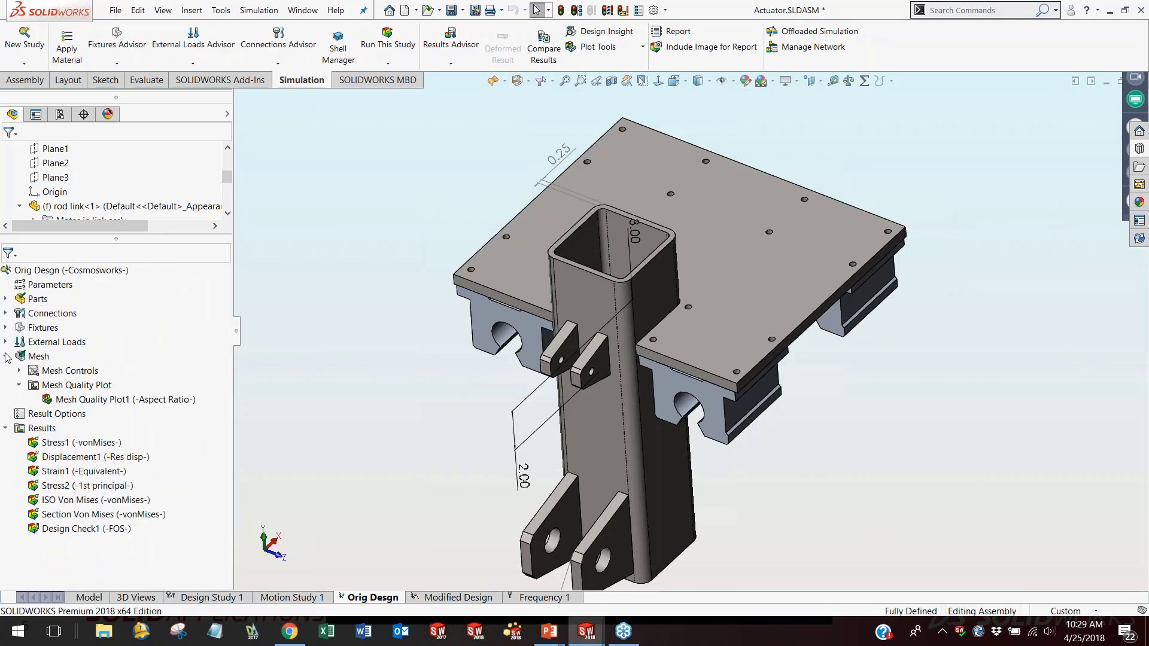
left_click(7, 356)
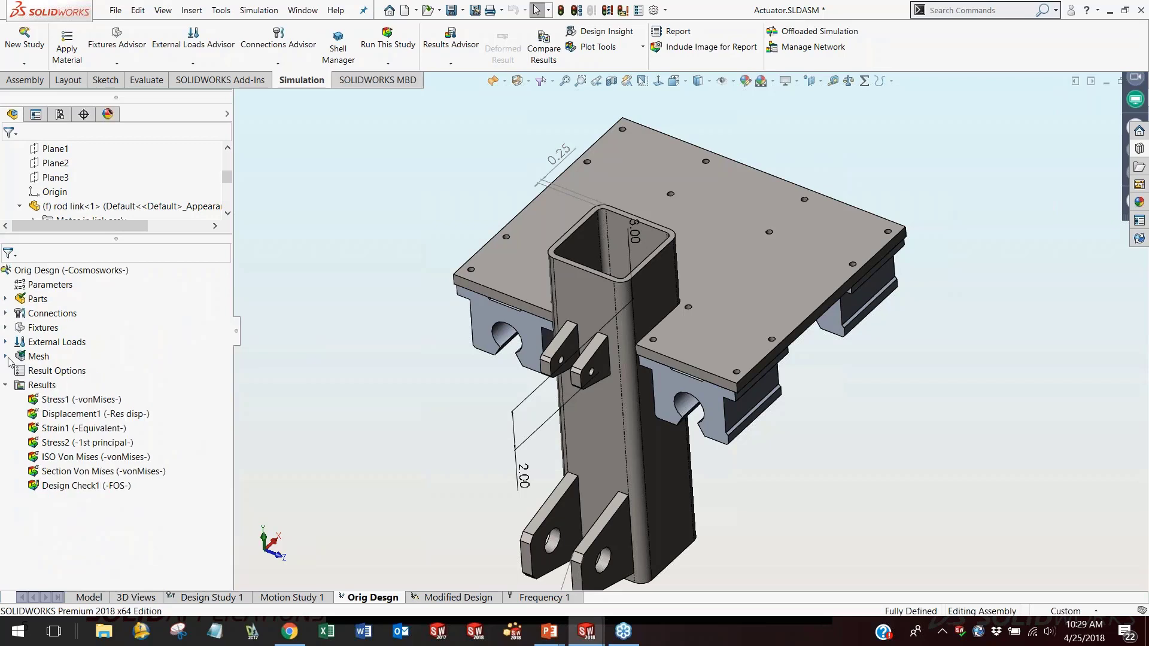
Open the Orig Design study's properties and review its general options and flow/thermal effects settings.
right_click(95, 274)
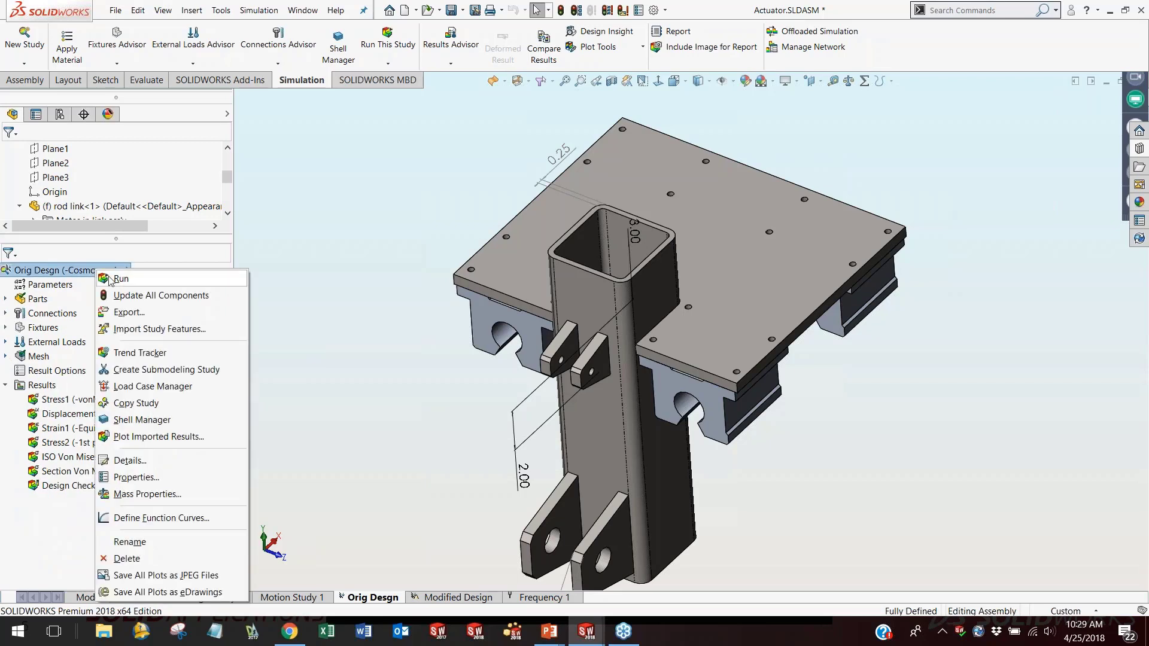
left_click(132, 477)
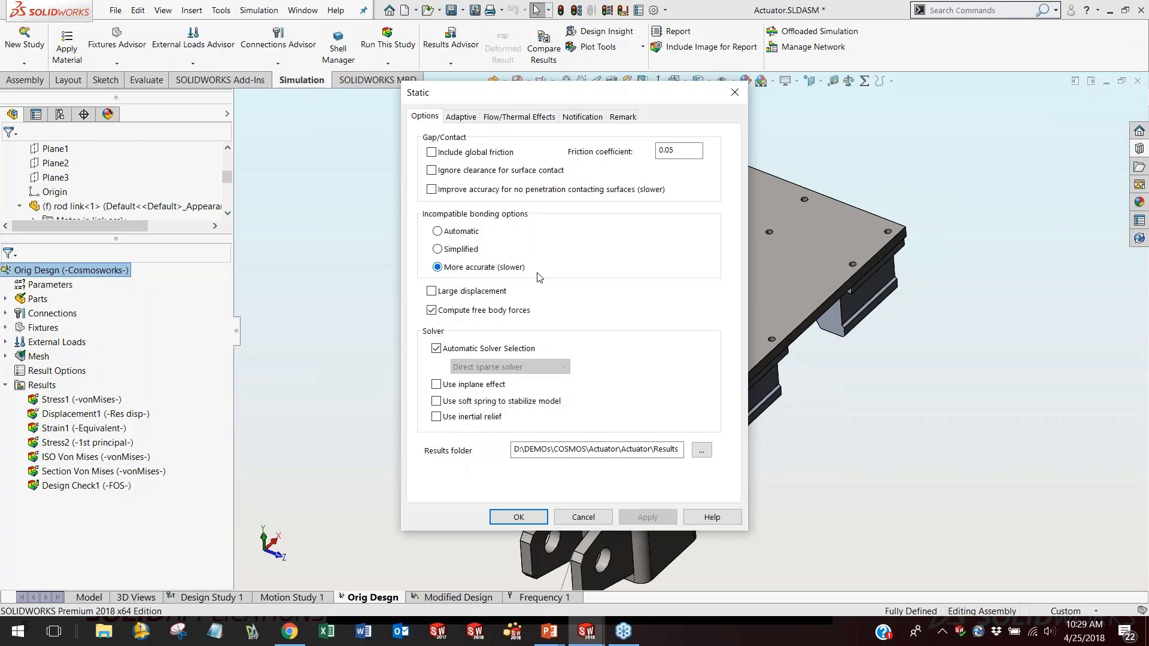
left_click(543, 118)
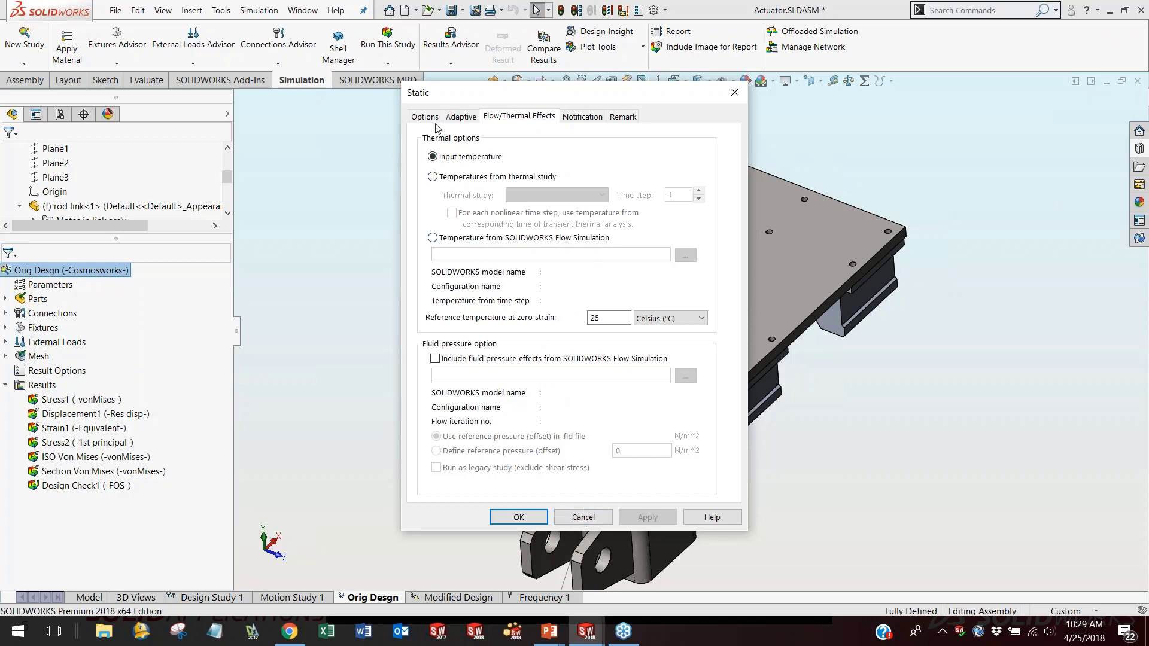
left_click(425, 117)
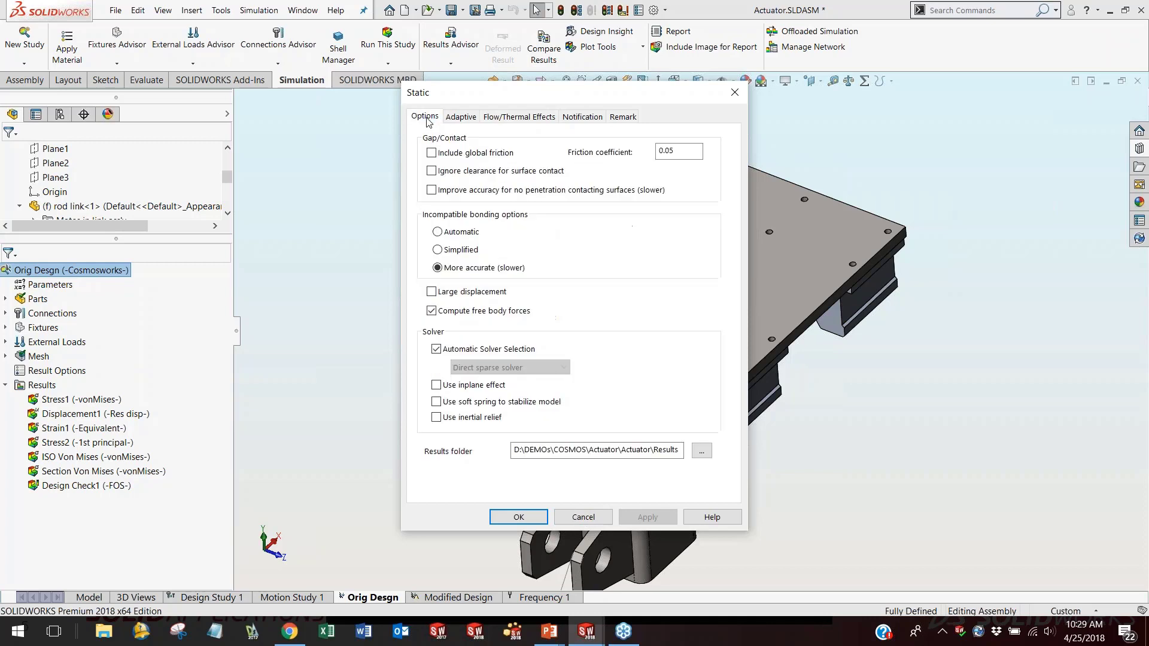
Look through the available solvers with automatic solver selection off, restore automatic selection, and accept the study properties.
left_click(436, 349)
left_click(561, 367)
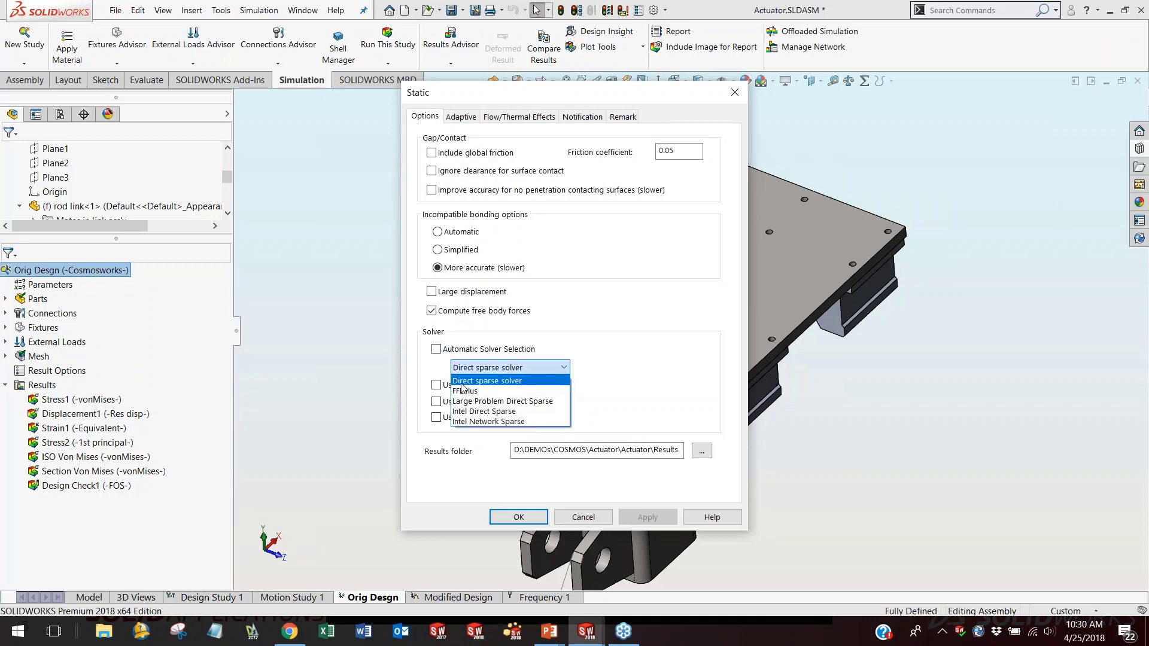
left_click(436, 349)
left_click(436, 349)
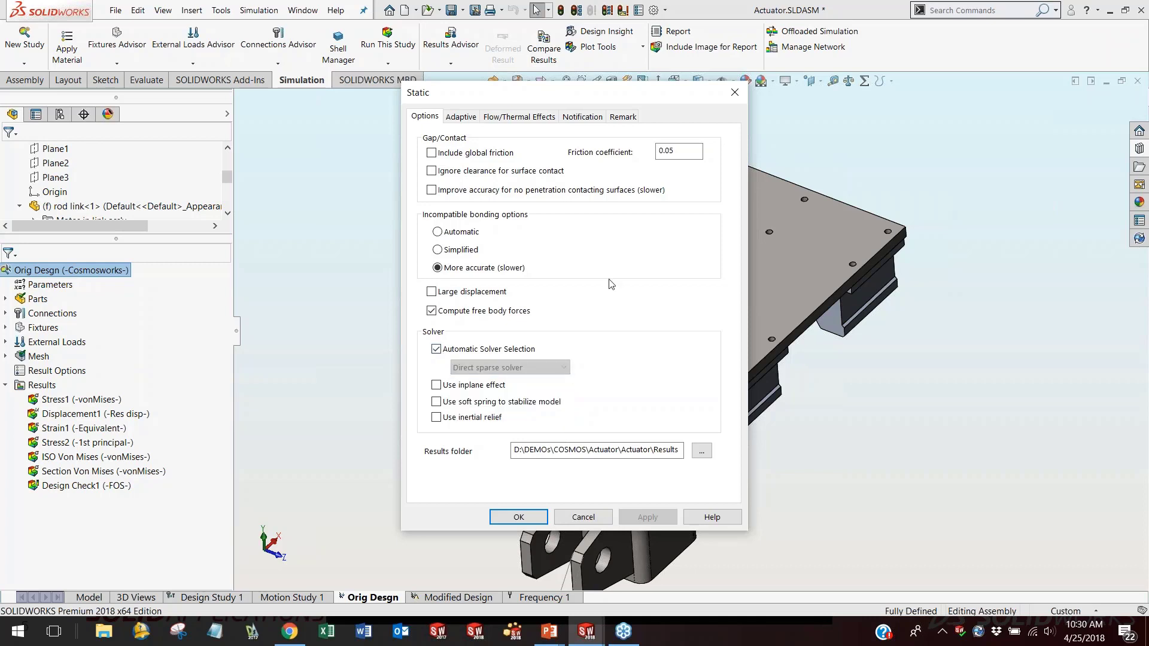
left_click(529, 521)
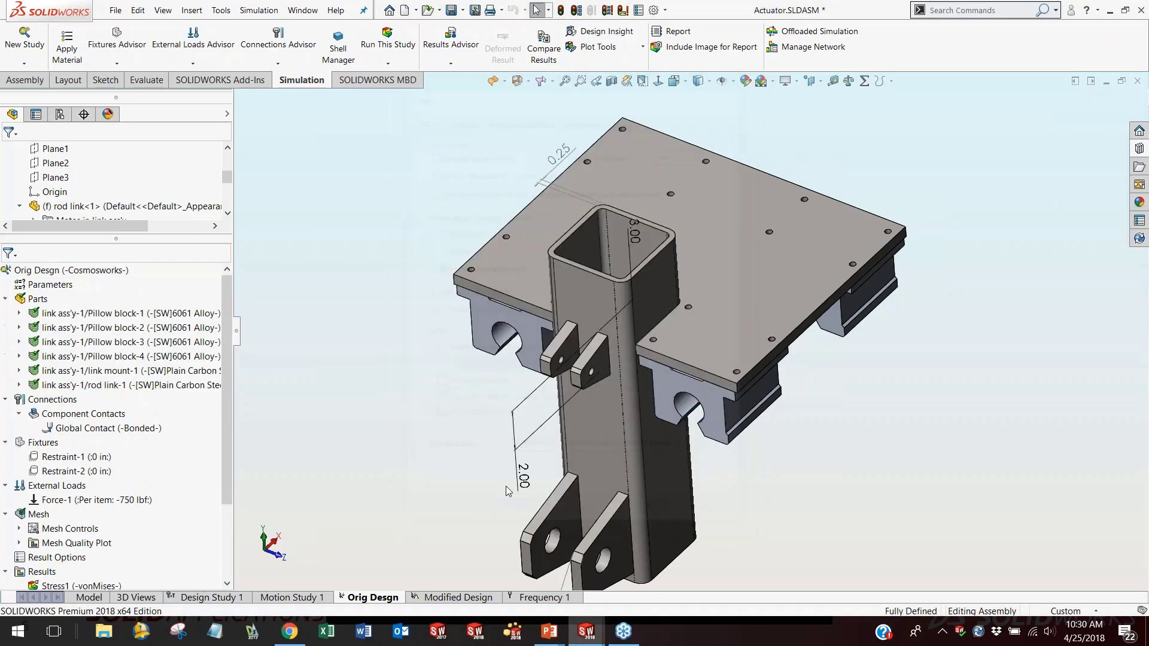
Check the solver messages for the study's results, close them, and expand the list of result plots.
left_click(6, 299)
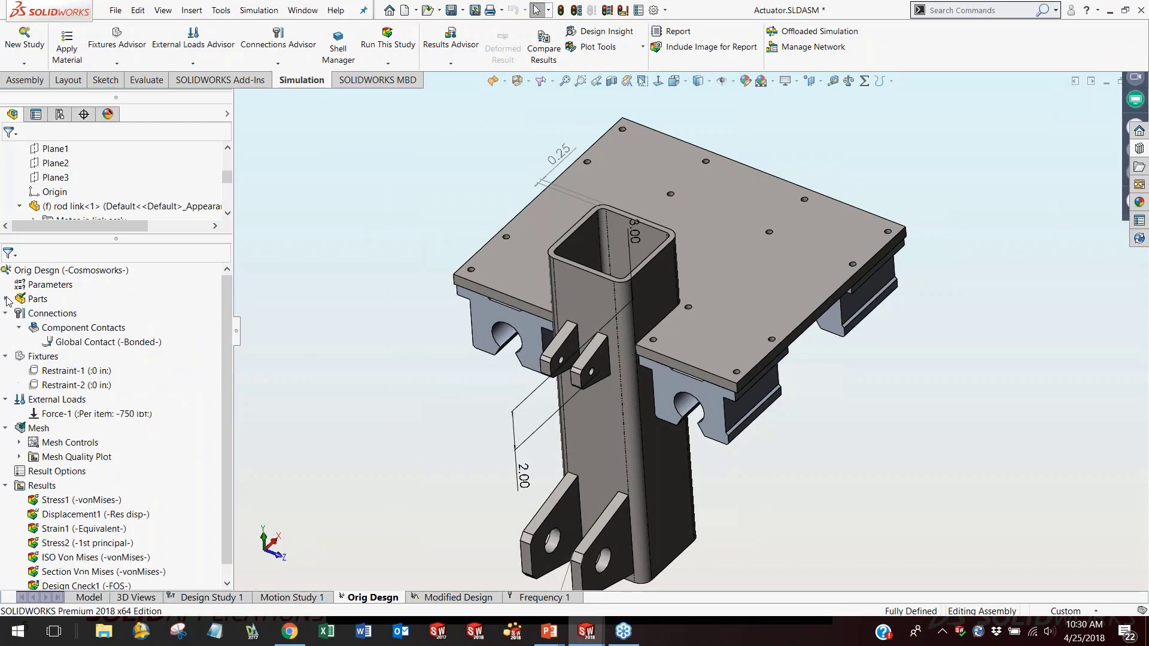
left_click(6, 486)
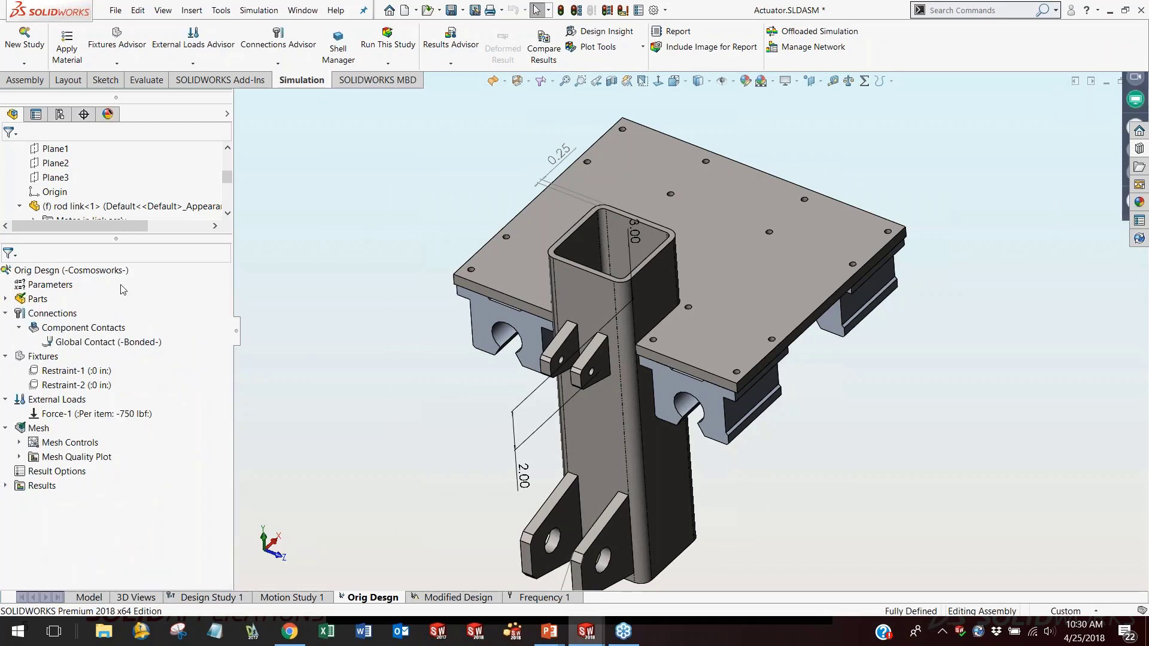
right_click(31, 488)
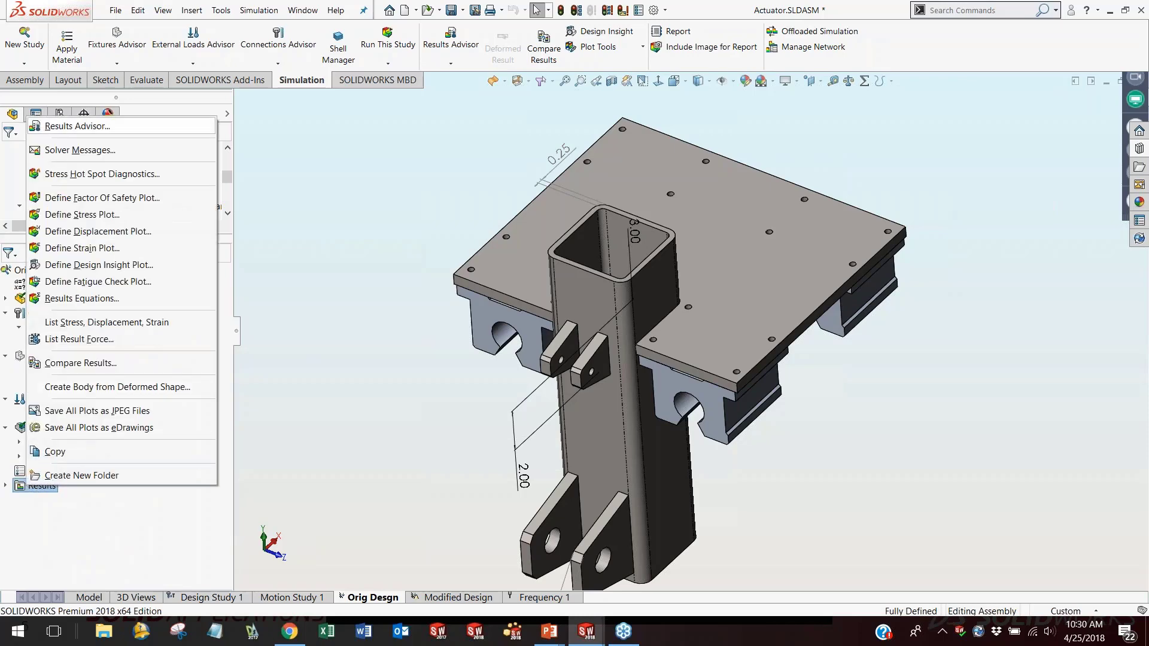
left_click(81, 150)
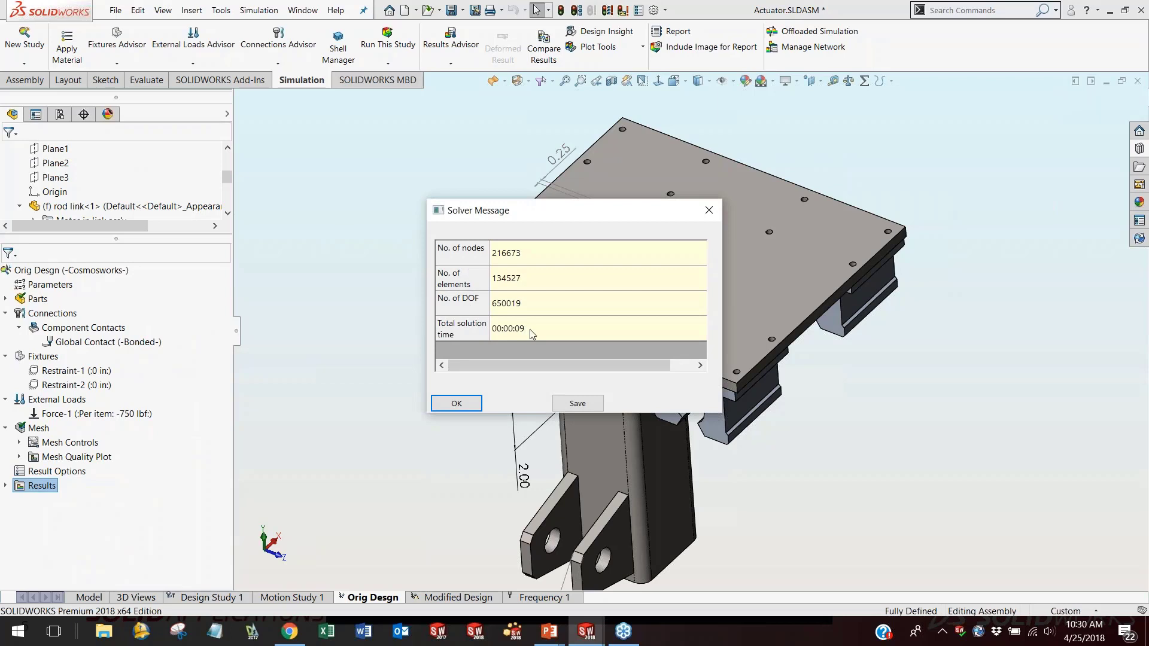
left_click(456, 404)
left_click(6, 485)
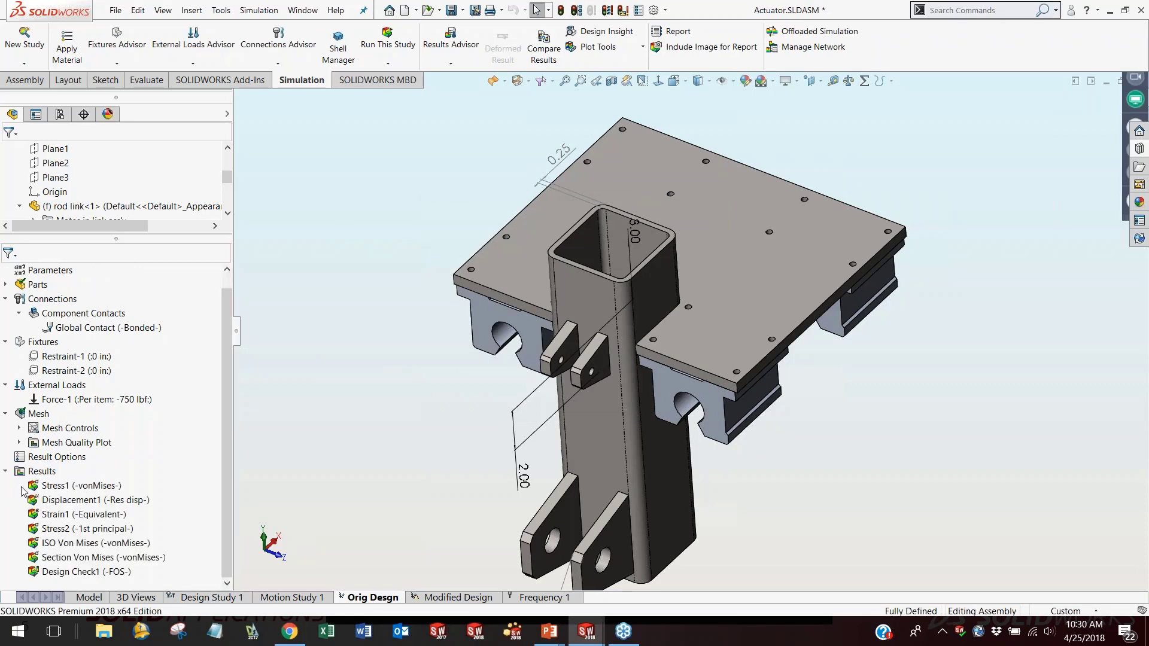
Display the Stress1 von Mises plot of the Orig Design study and view it around the tube and lugs.
left_click(44, 485)
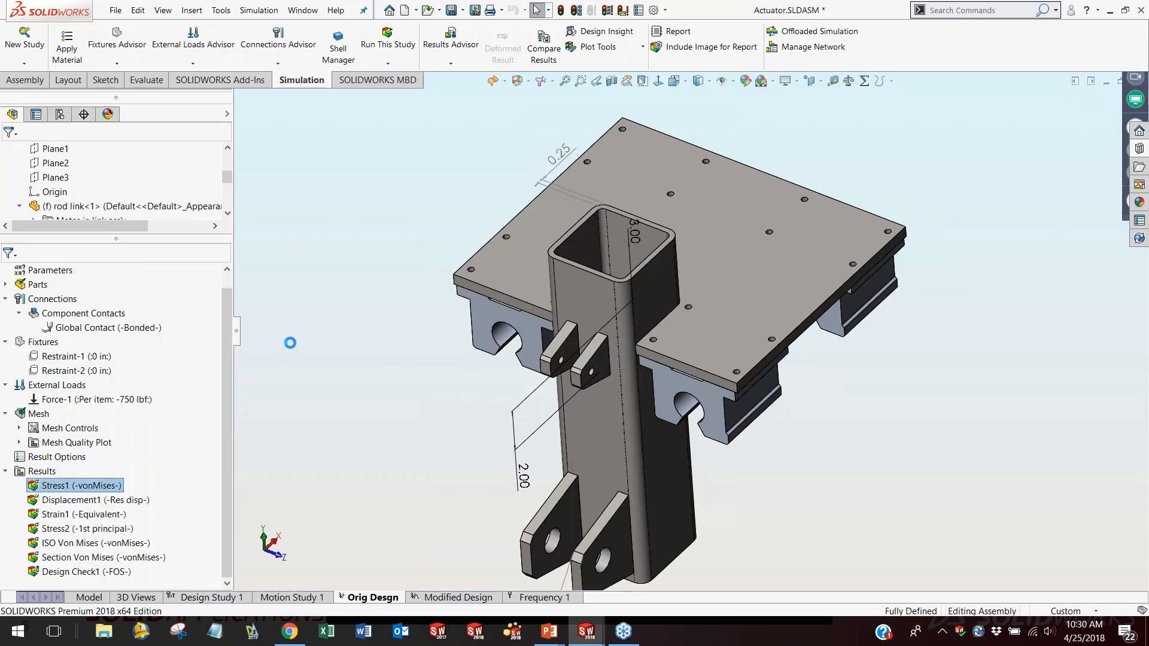
scroll(342, 314, "up", 1)
mouse_move(342, 315)
middle_mouse_down()
mouse_move(359, 272)
mouse_move(353, 311)
middle_mouse_up()
scroll(353, 311, "down", 1)
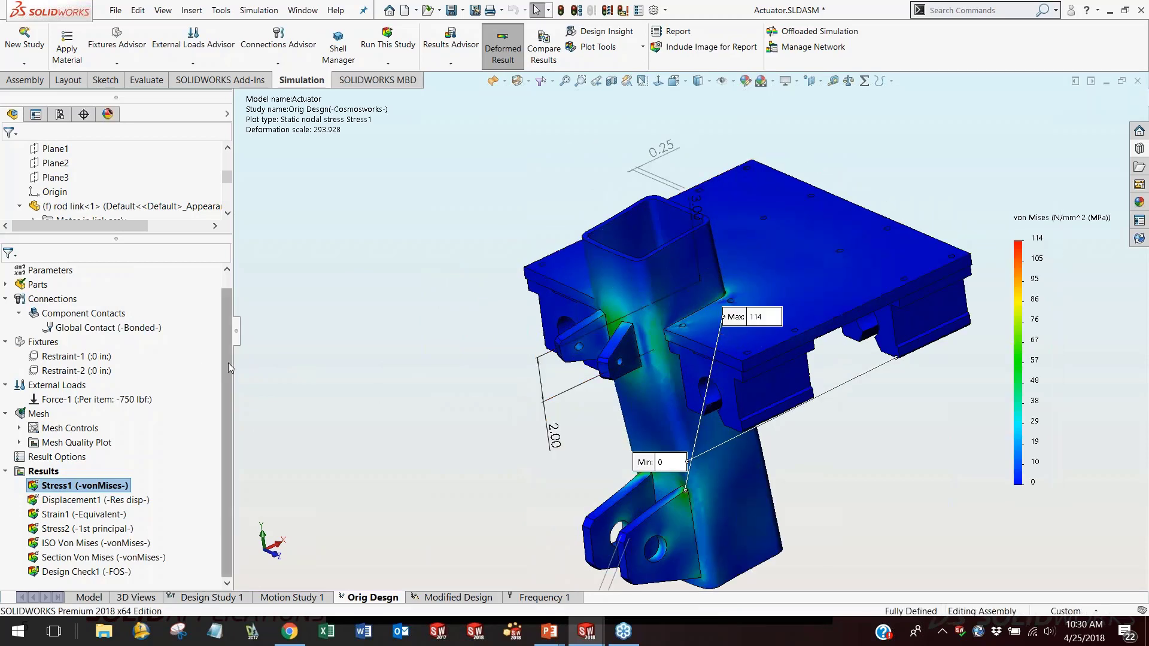
Animate the Stress1 von Mises plot to watch the deformation, and close the animation.
right_click(42, 486)
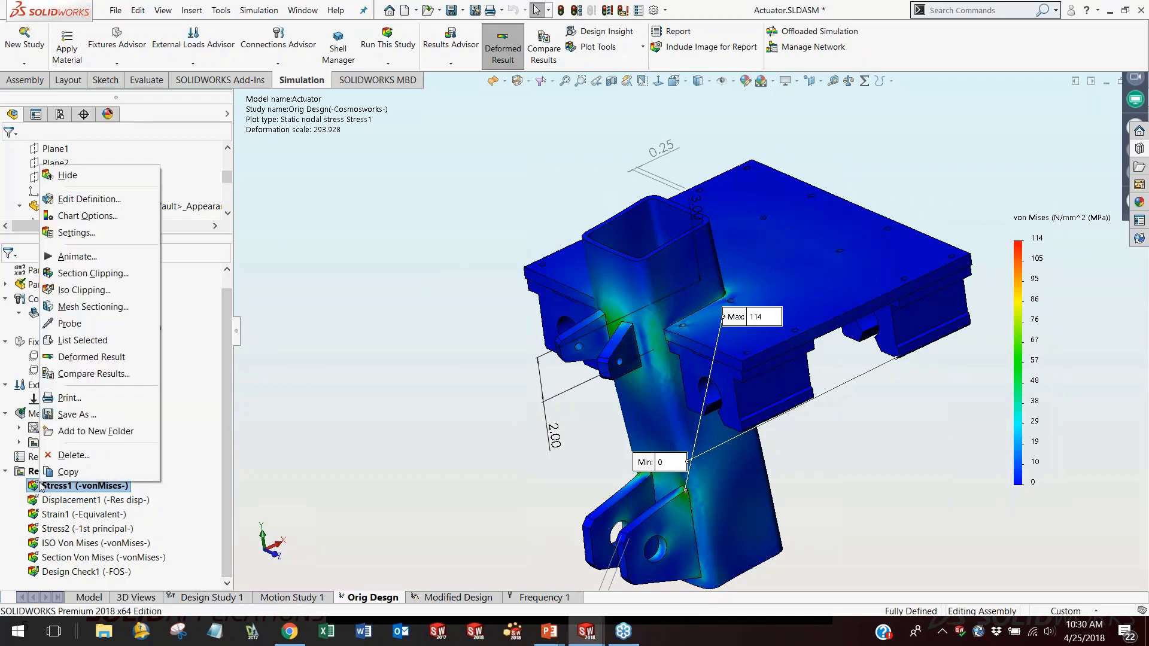
left_click(77, 256)
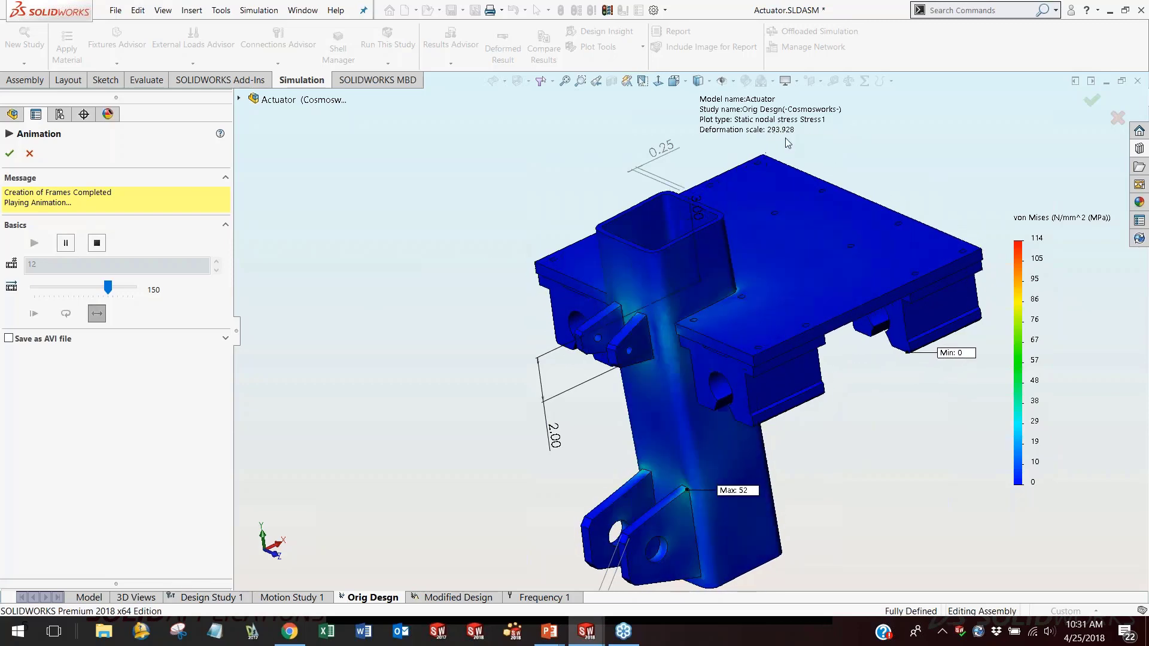
left_click(29, 153)
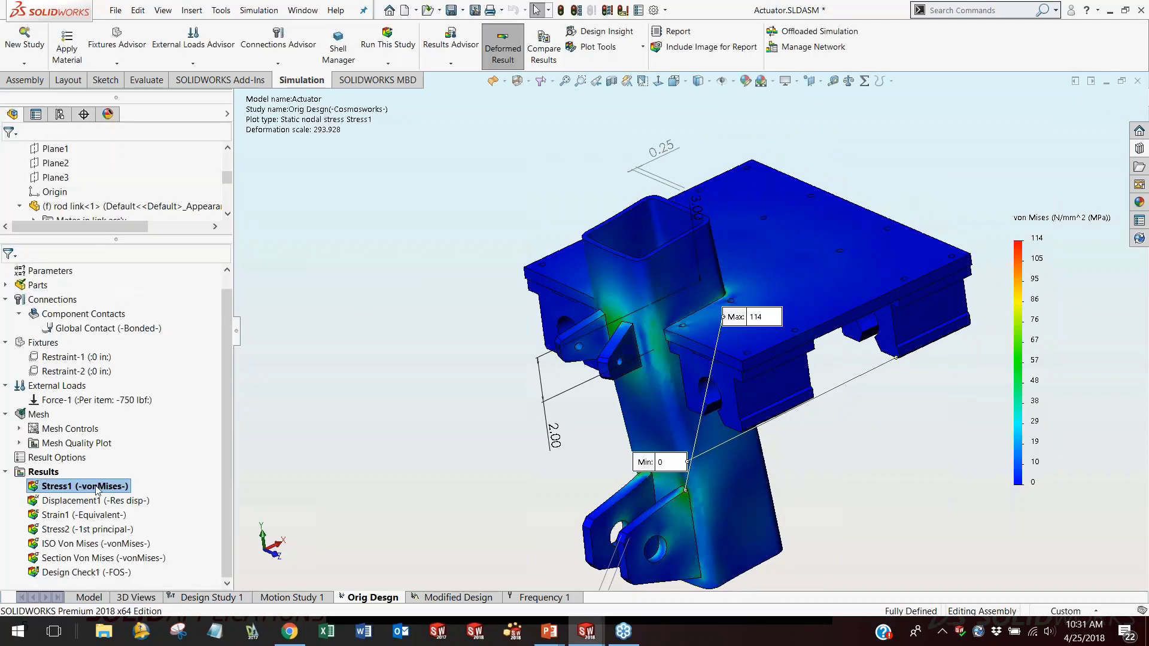
Display the Displacement1 resultant displacement plot and examine the upper lugs and tube from several angles.
left_click(84, 500)
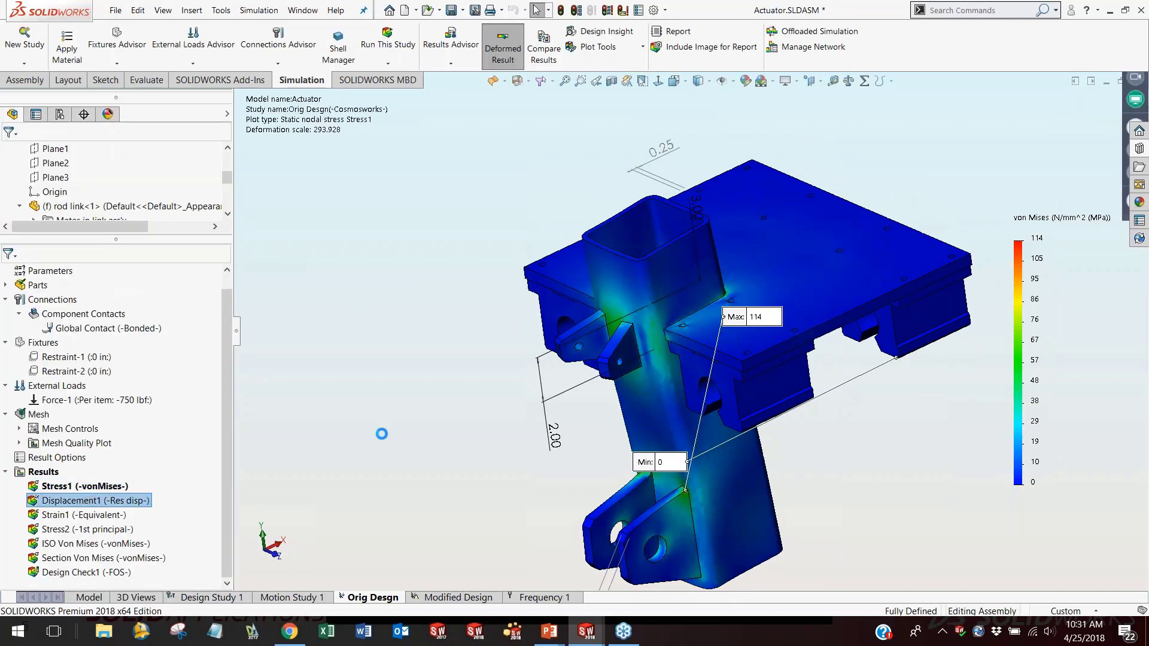
middle_click_drag(642, 312, 927, 245)
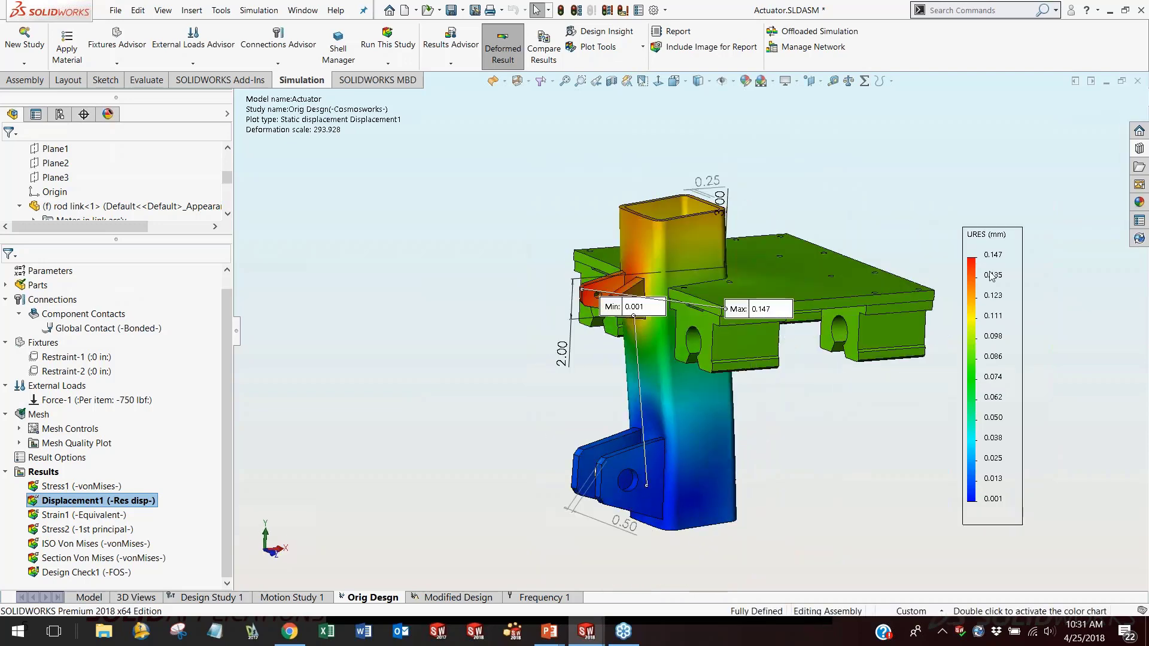
mouse_move(688, 365)
middle_mouse_down()
mouse_move(672, 357)
mouse_move(902, 296)
middle_mouse_up()
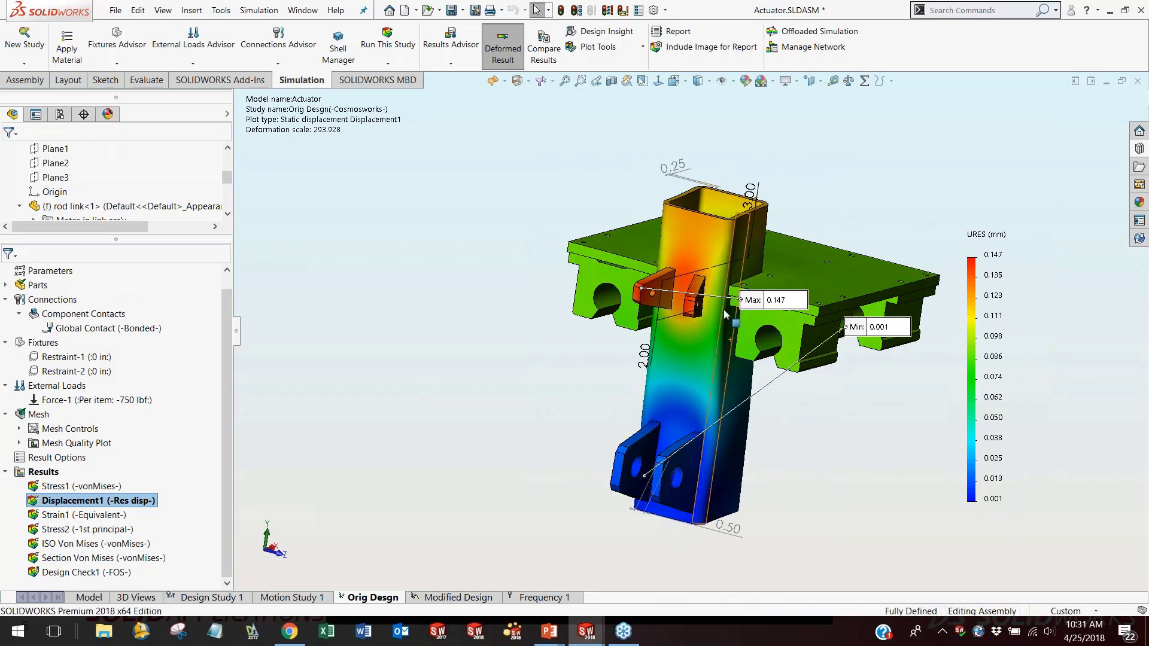
scroll(706, 296, "down", 3)
middle_click_drag(669, 297, 664, 323)
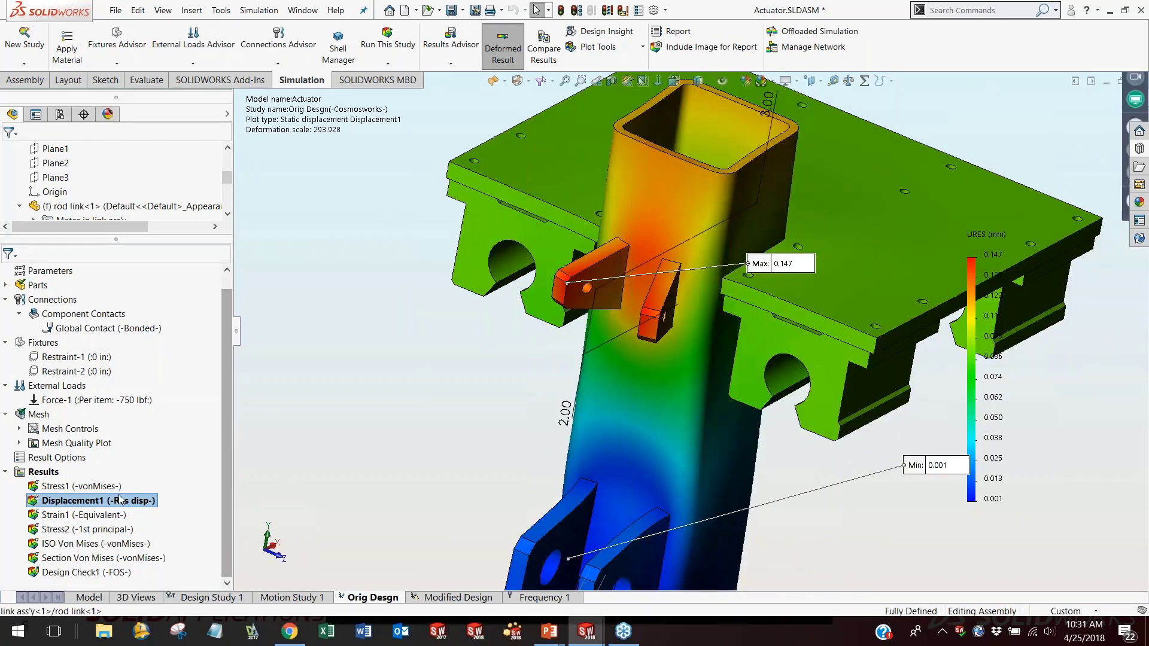
Display the Design Check1 factor of safety plot and examine the regions around the upper and lower lugs.
double_click(78, 573)
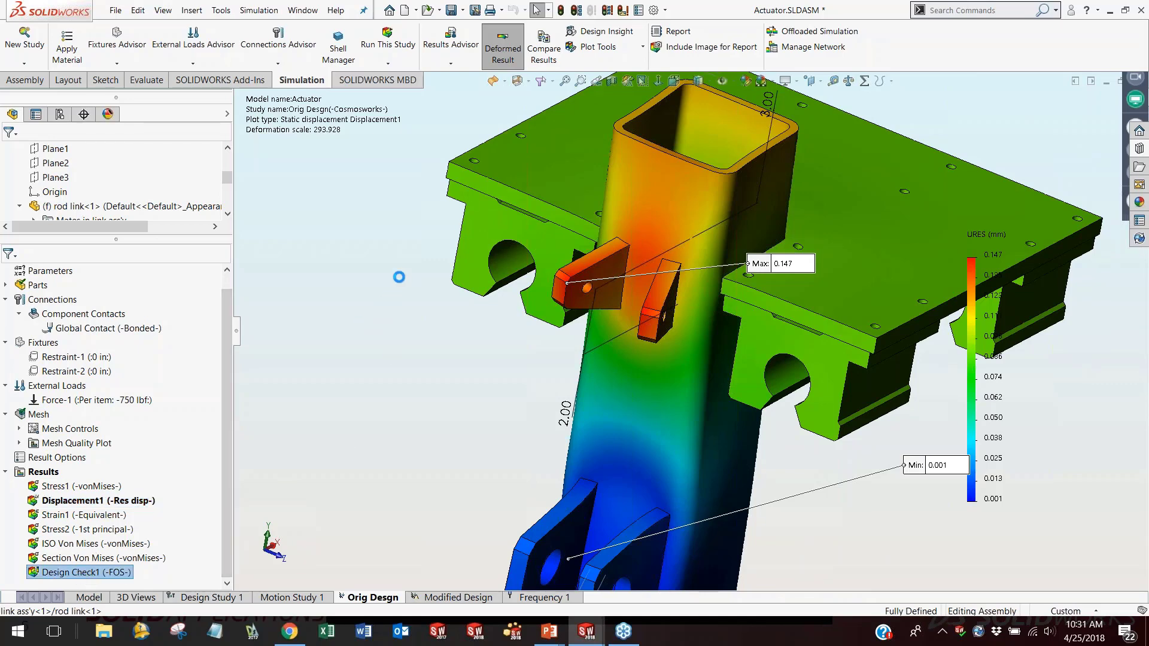
scroll(358, 303, "up", 5)
middle_click_drag(518, 382, 484, 360)
scroll(728, 287, "down", 4)
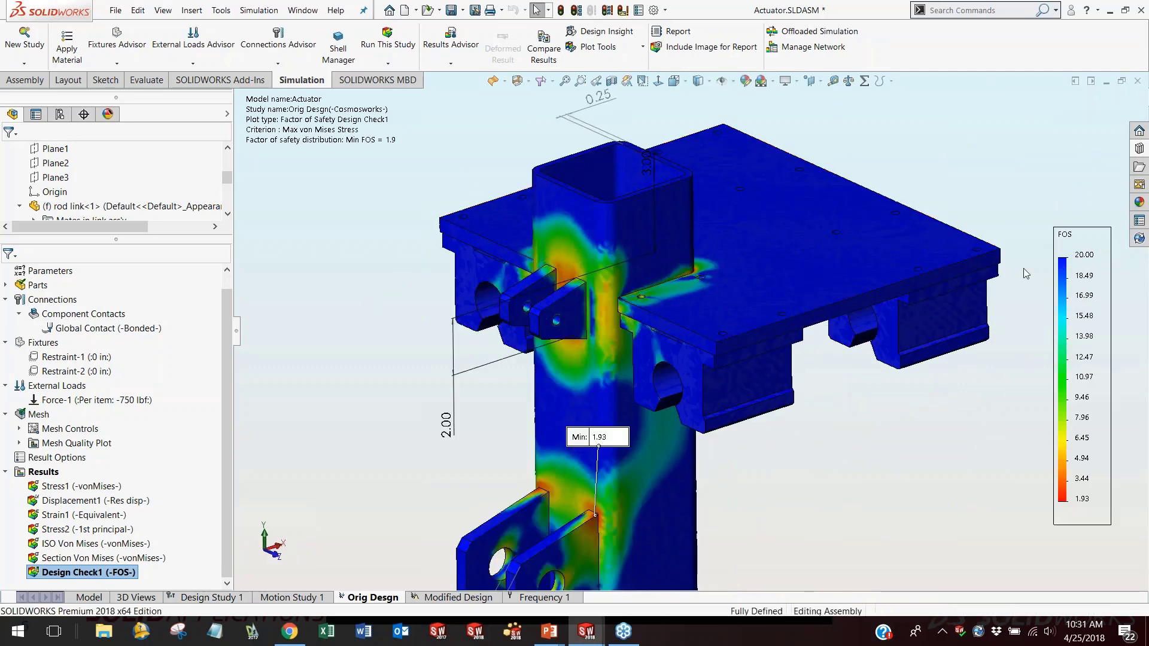
scroll(689, 331, "up", 2)
scroll(610, 312, "down", 5)
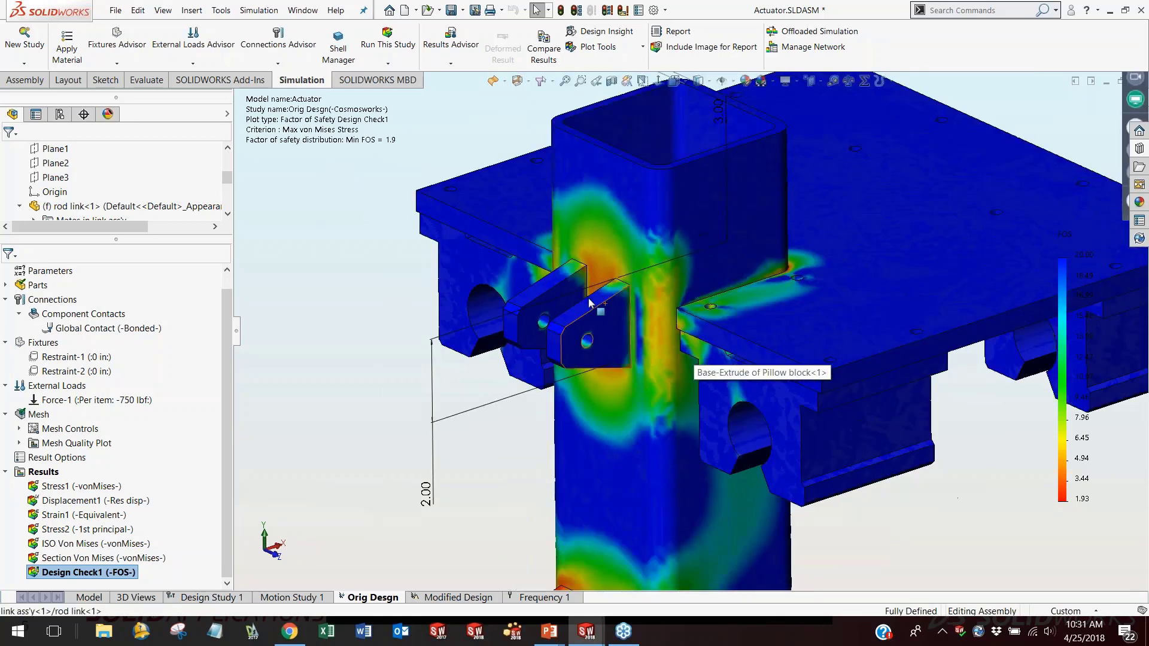
scroll(613, 299, "up", 5)
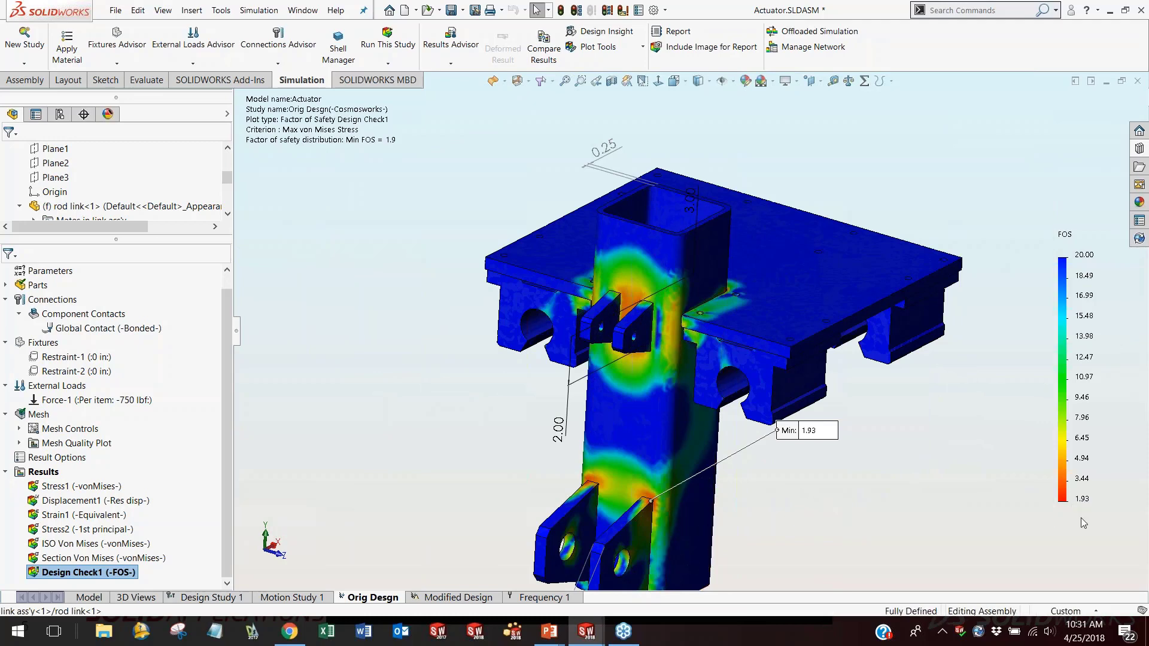
scroll(691, 533, "up", 3)
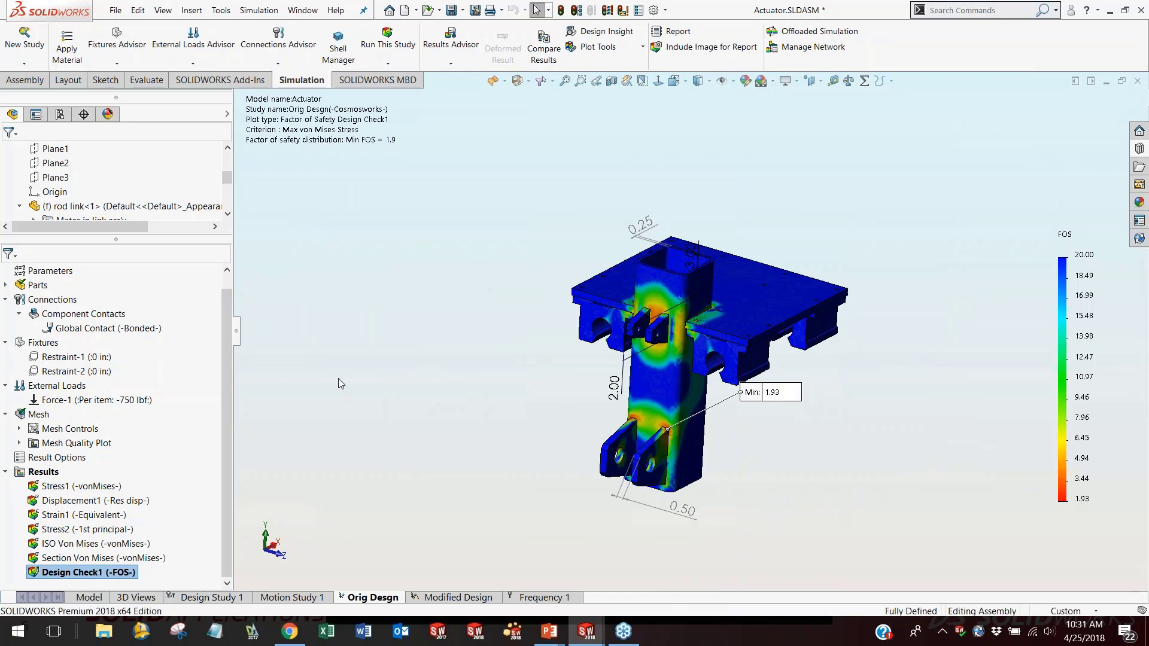
Hide the Design Check1 factor of safety plot of the Orig Design study.
left_click_drag(227, 359, 227, 335)
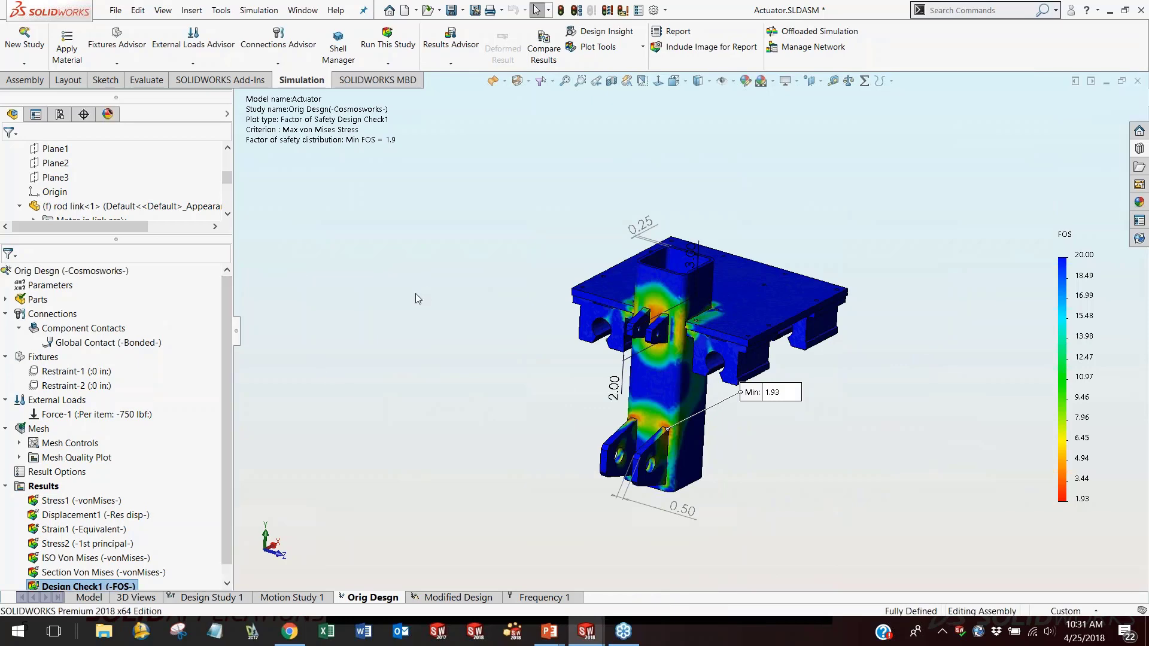
right_click(104, 588)
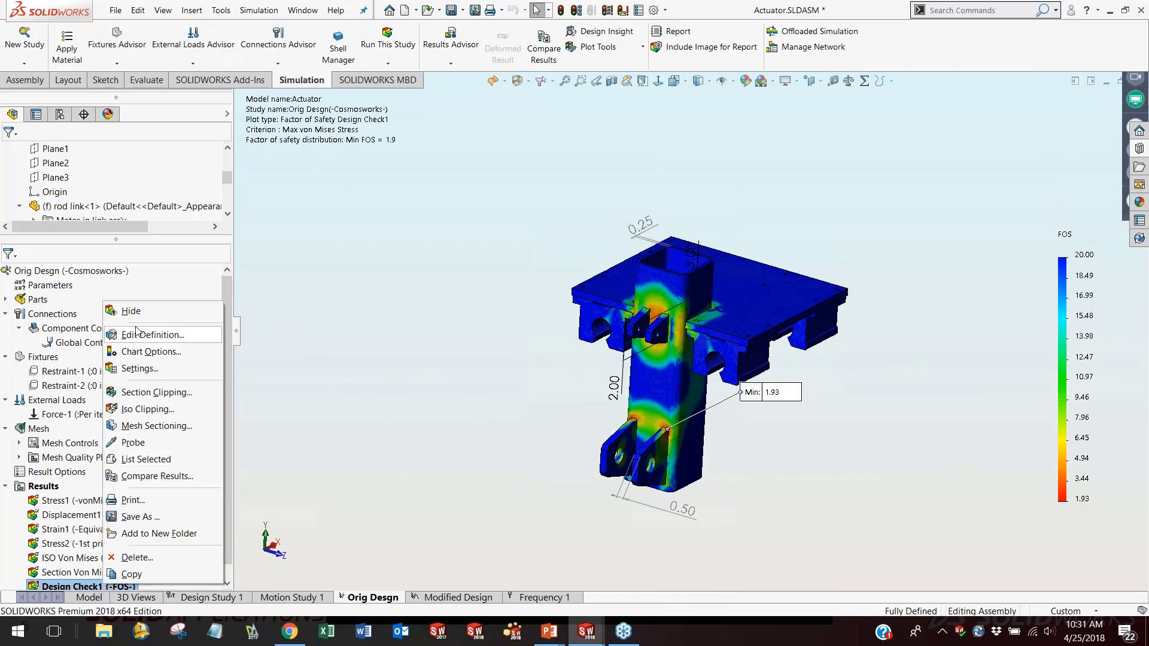
left_click(121, 309)
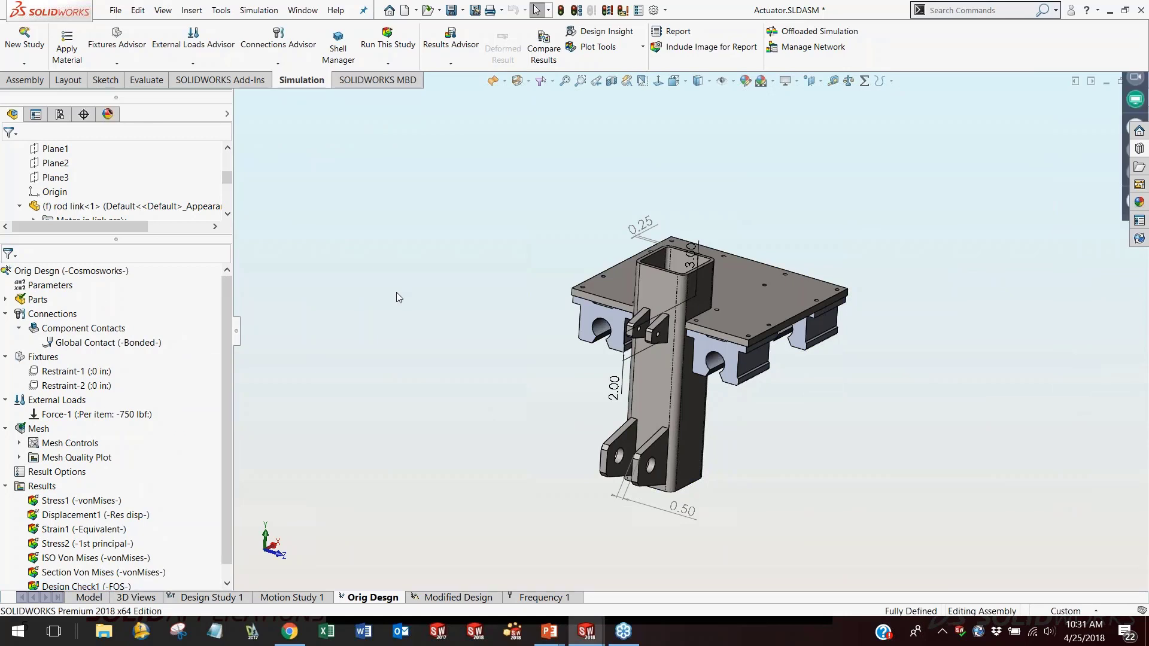
Inspect the dimensions of the tube wall, the upper lugs and the lower lugs on the original design.
scroll(527, 314, "down", 10)
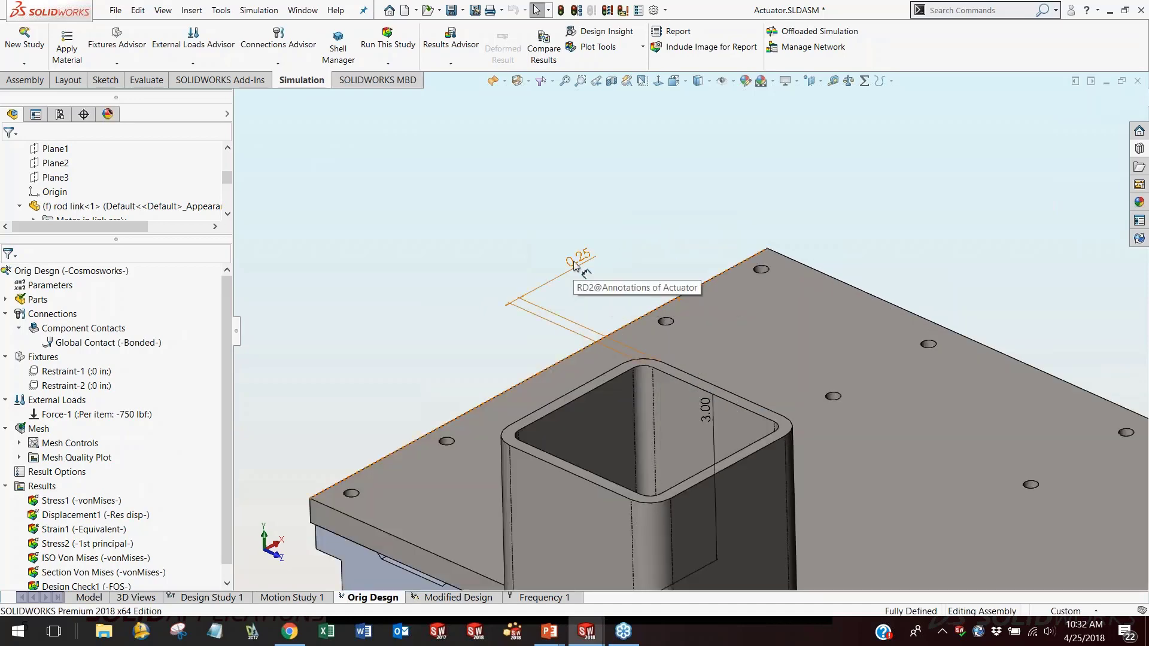
scroll(578, 323, "up", 5)
scroll(600, 459, "down", 2)
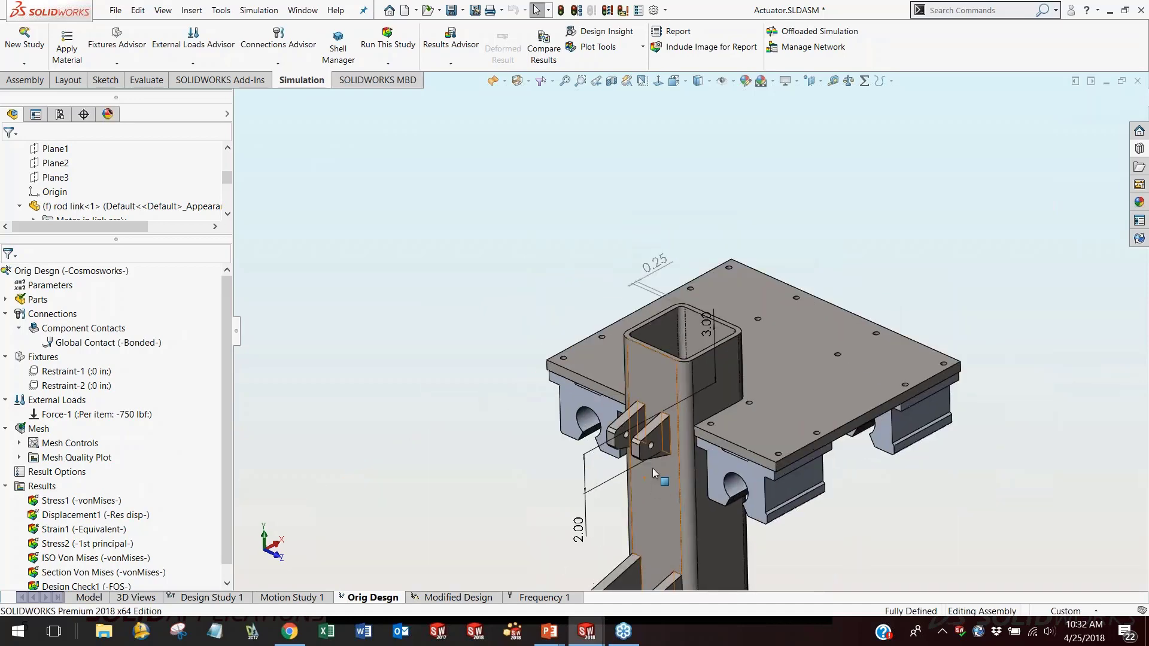
scroll(669, 550, "up", 4)
scroll(669, 547, "down", 8)
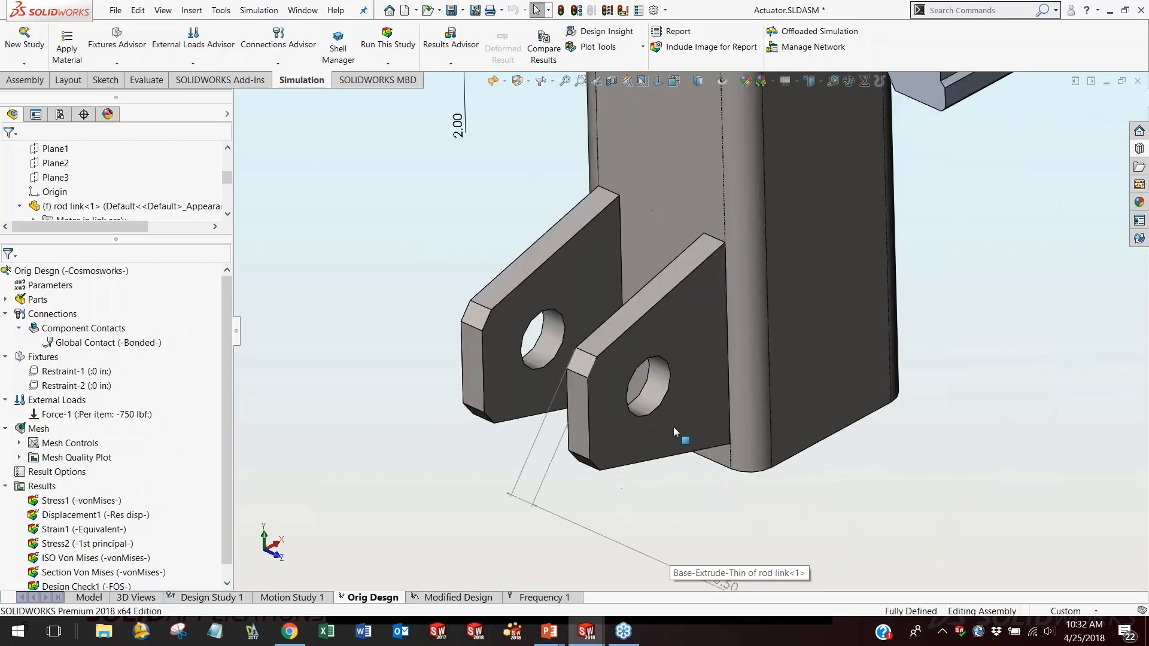
scroll(692, 329, "up", 2)
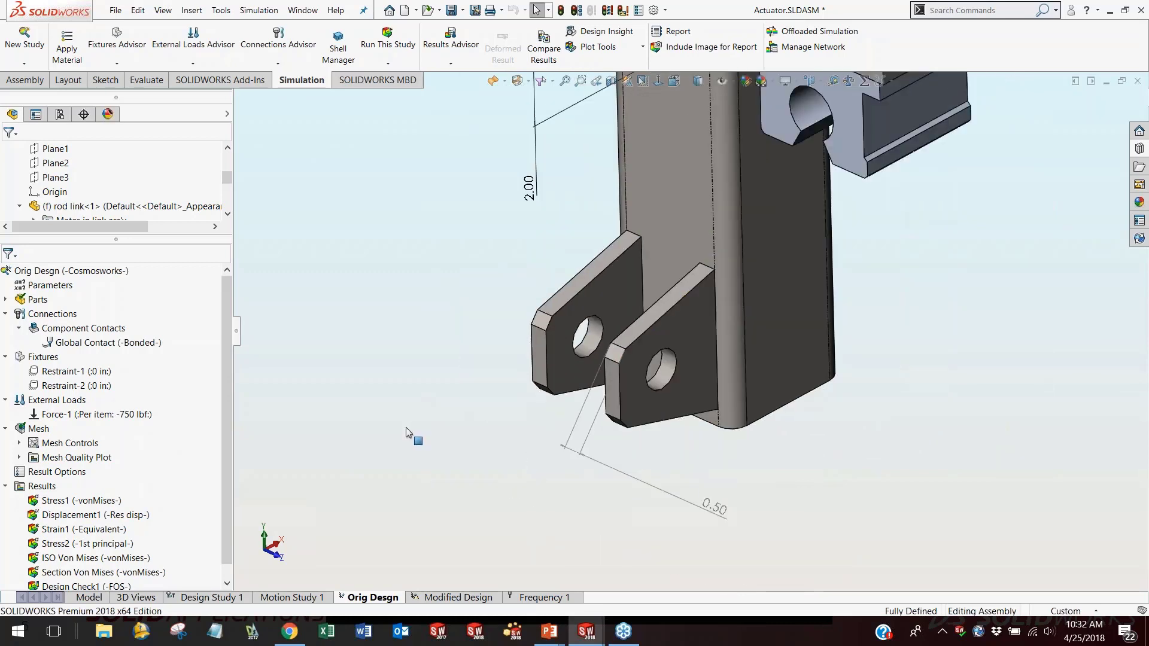
Switch to the Modified Design study, activate its SOLIDWORKS configuration and fit the whole assembly in view.
left_click(443, 598)
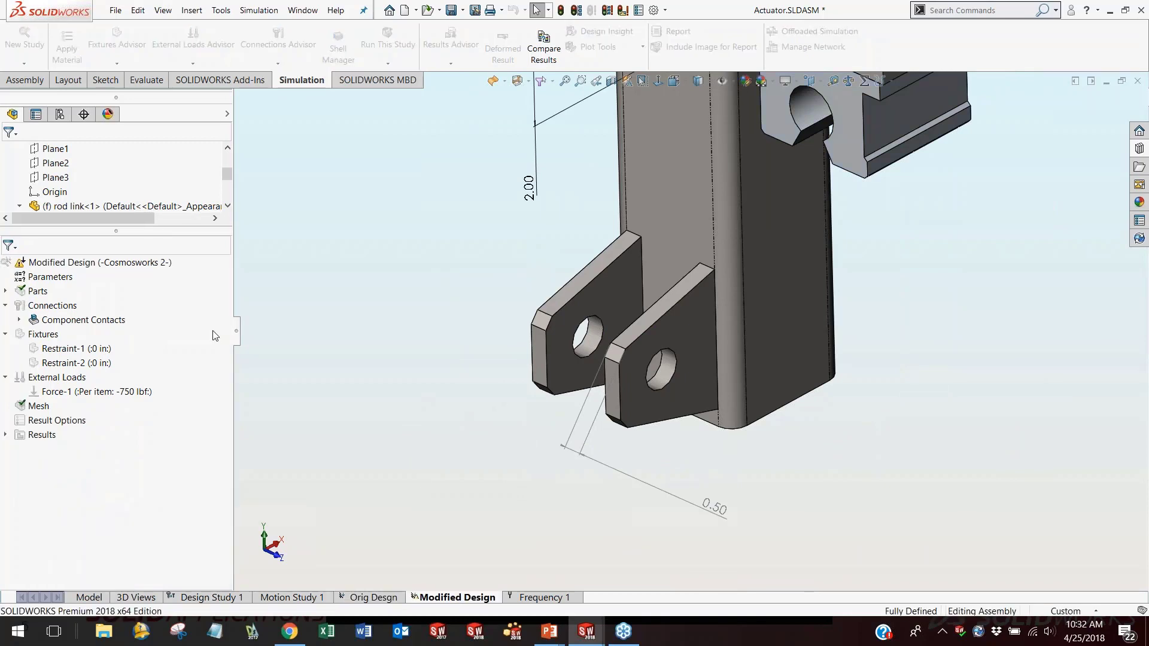
right_click(160, 263)
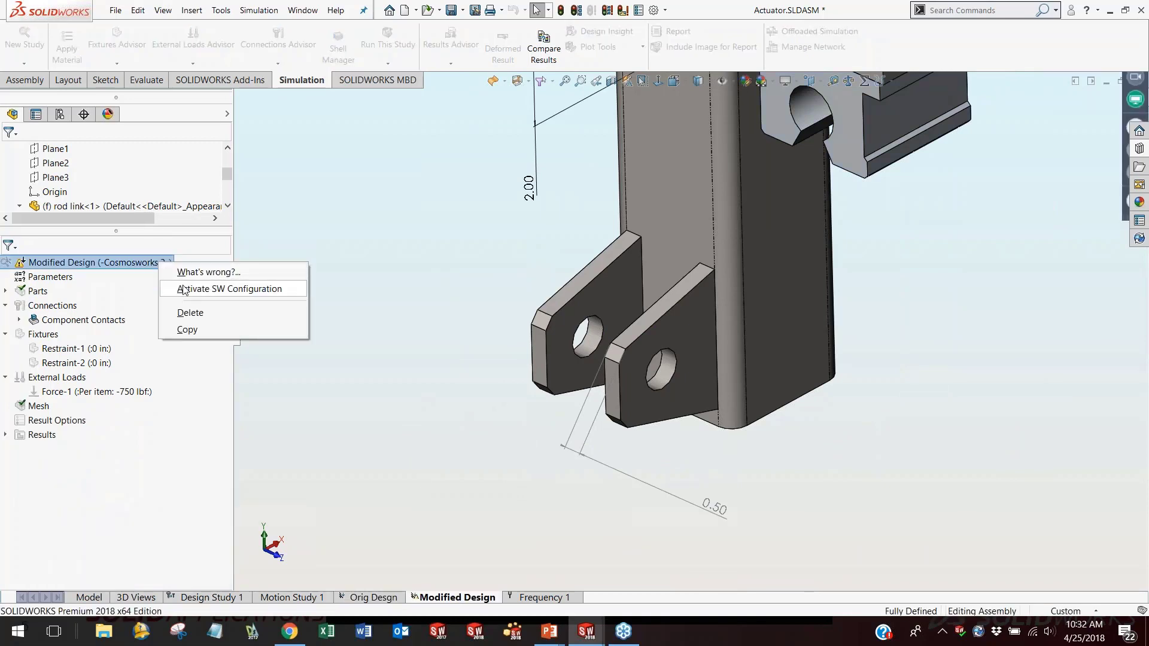
left_click(183, 290)
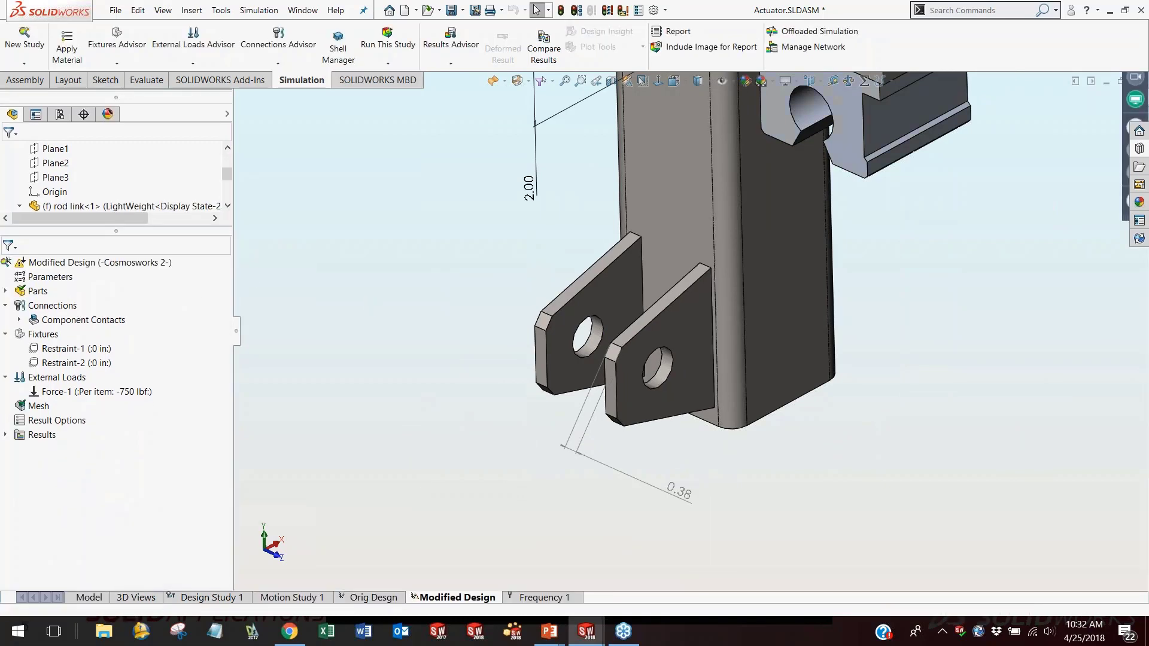
key("f")
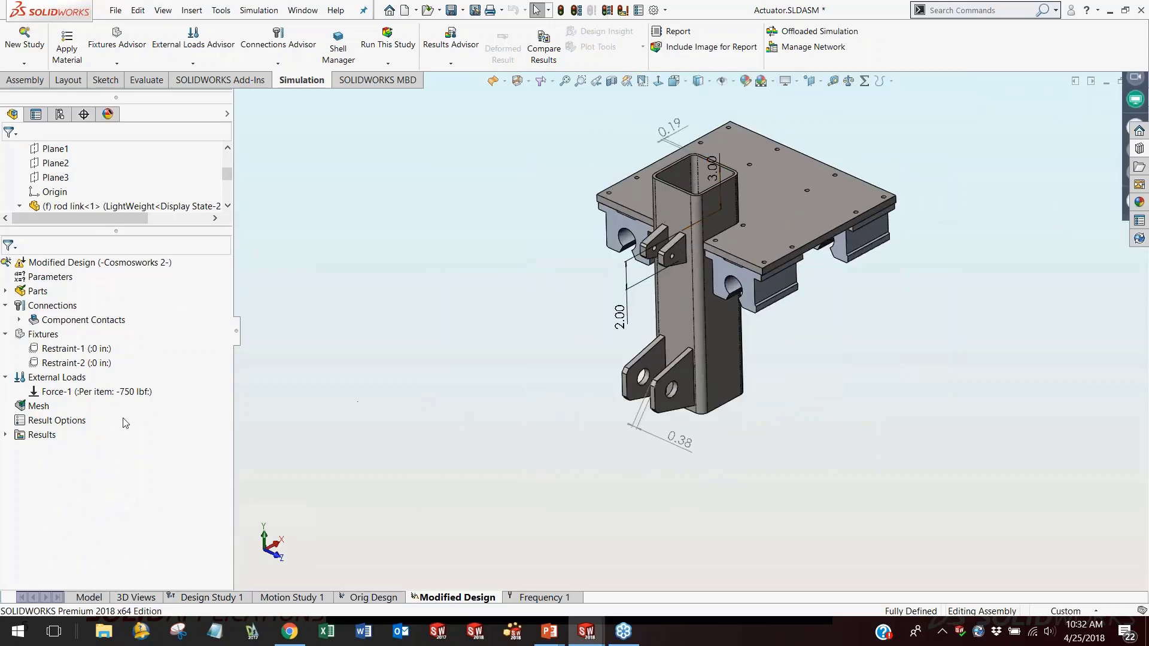
Expand the Modified Design results and display the Stress1 von Mises plot.
left_click(6, 436)
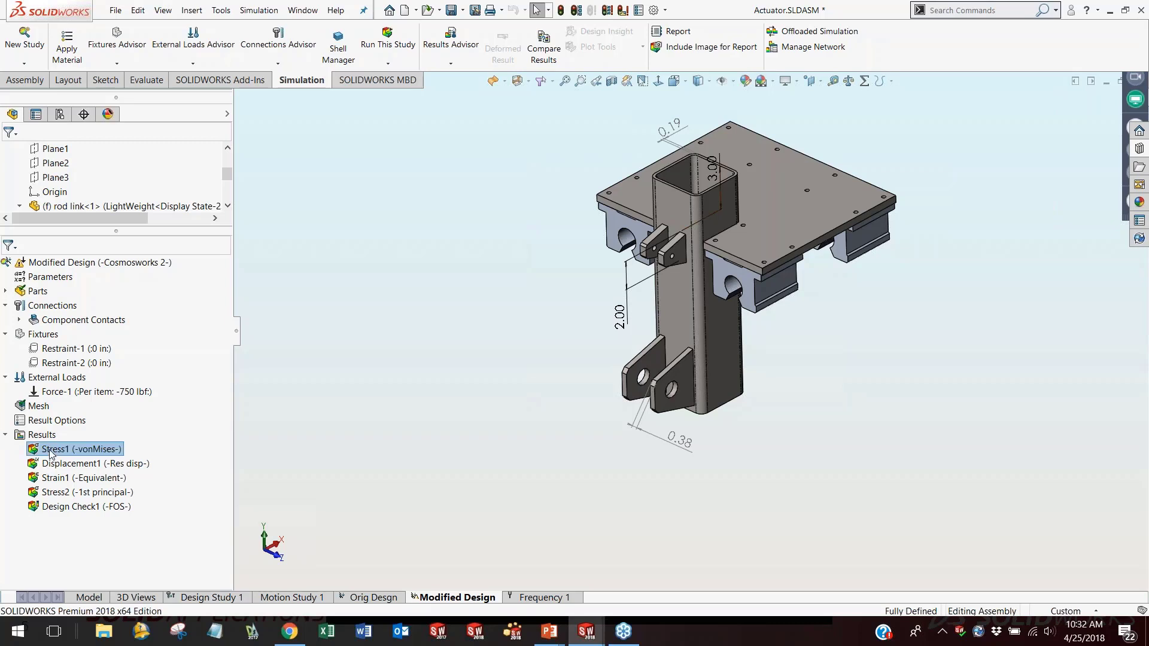
double_click(53, 449)
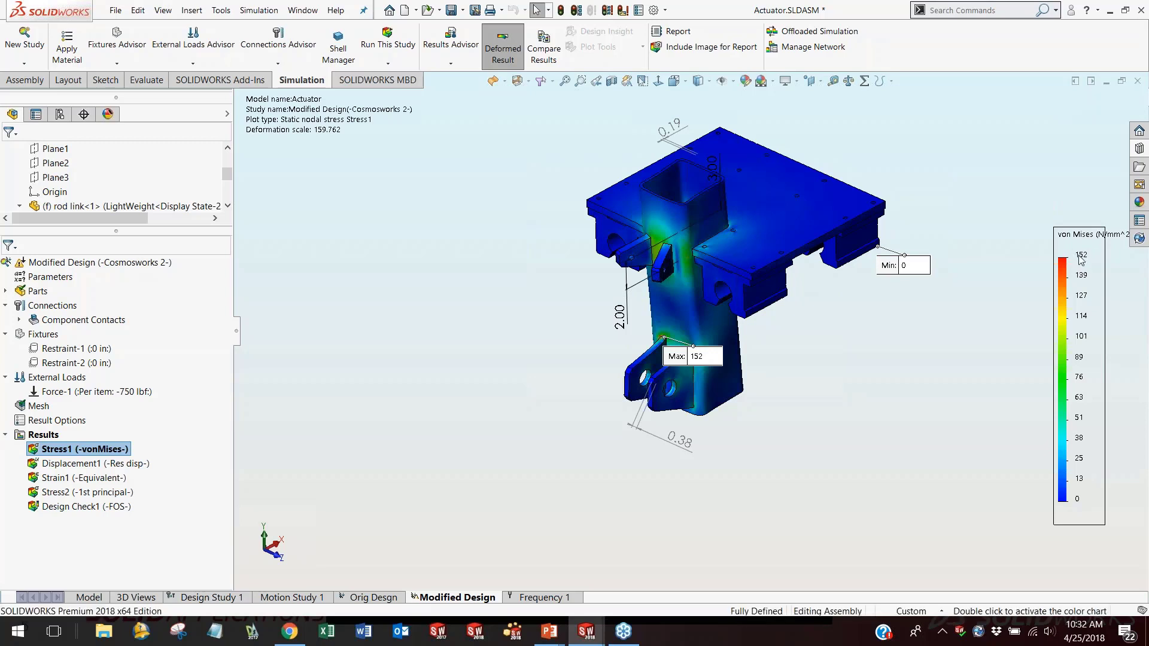
scroll(697, 266, "down", 3)
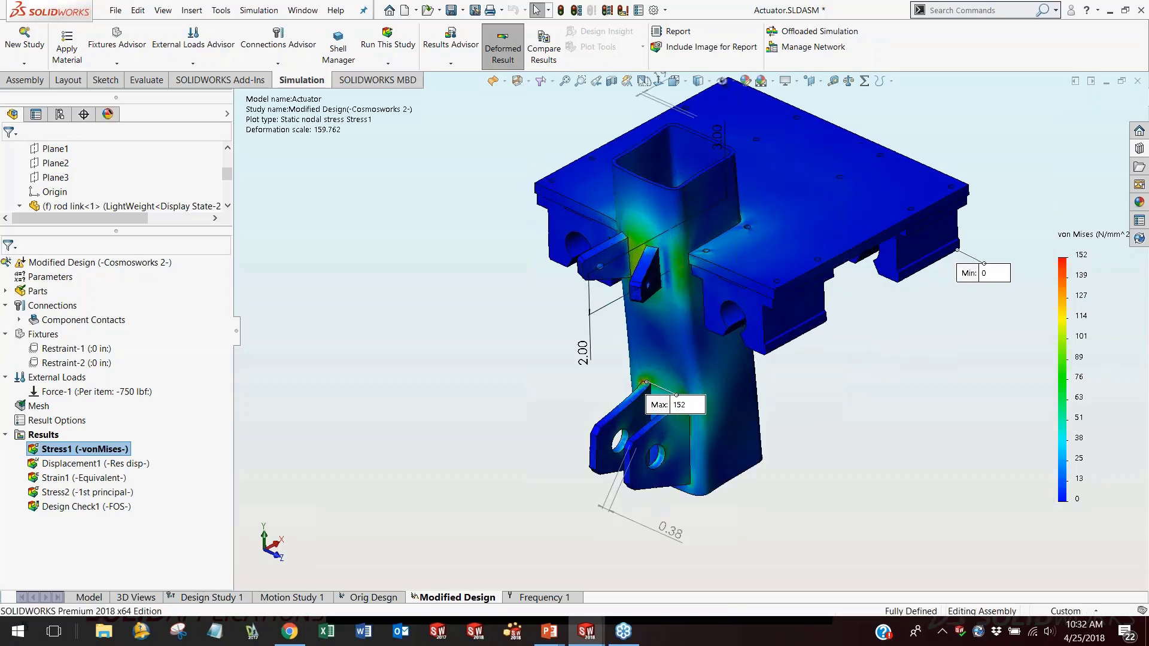
Display the Modified Design's Design Check1 factor of safety plot and examine it around the tube and lugs.
double_click(104, 508)
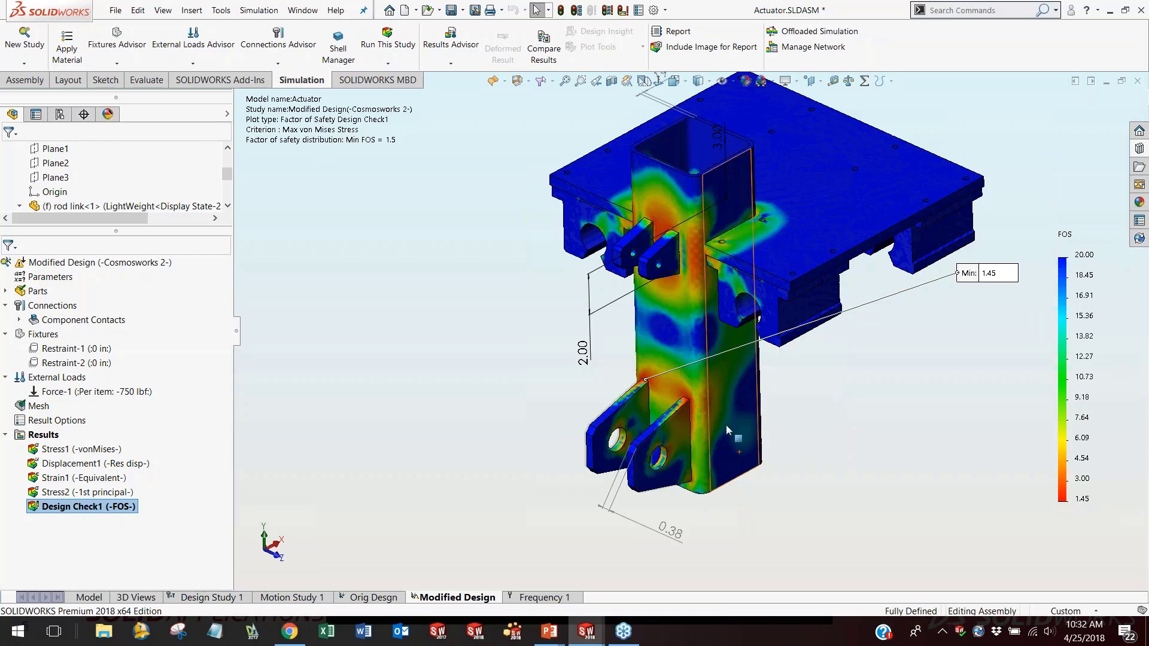
mouse_move(474, 426)
middle_mouse_down()
mouse_move(472, 414)
mouse_move(455, 426)
middle_mouse_up()
scroll(510, 506, "down", 1)
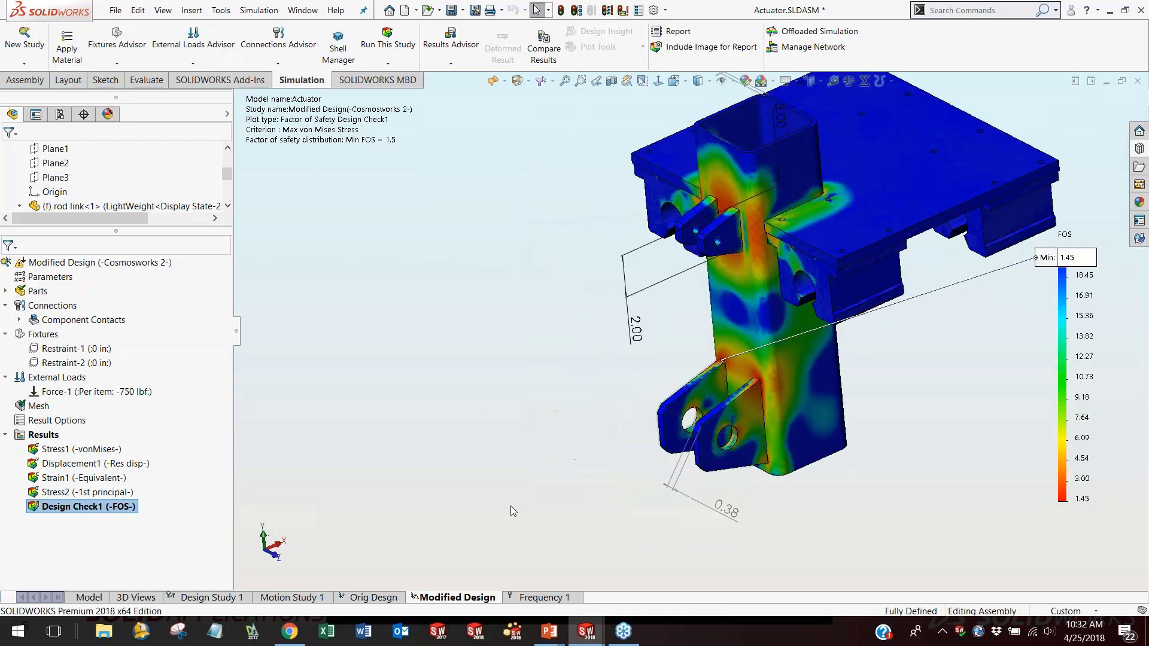
scroll(874, 359, "up", 3)
scroll(878, 336, "down", 3)
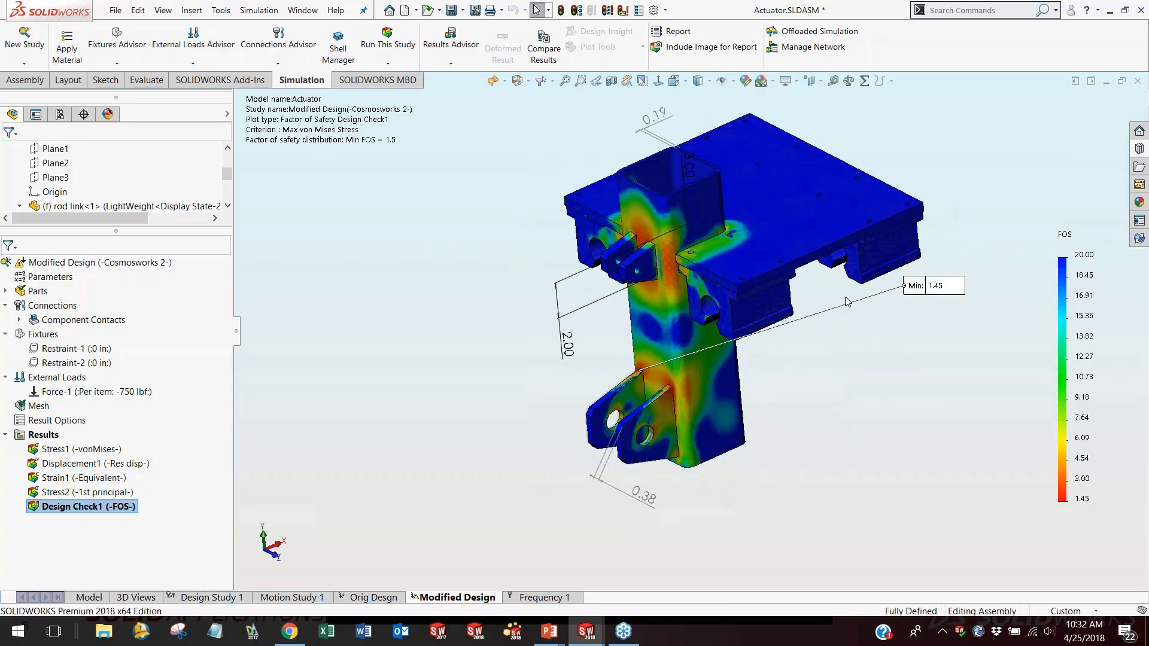
Switch to the BOx part and open its Study 1 simulation study.
right_click(436, 390)
left_click(389, 403)
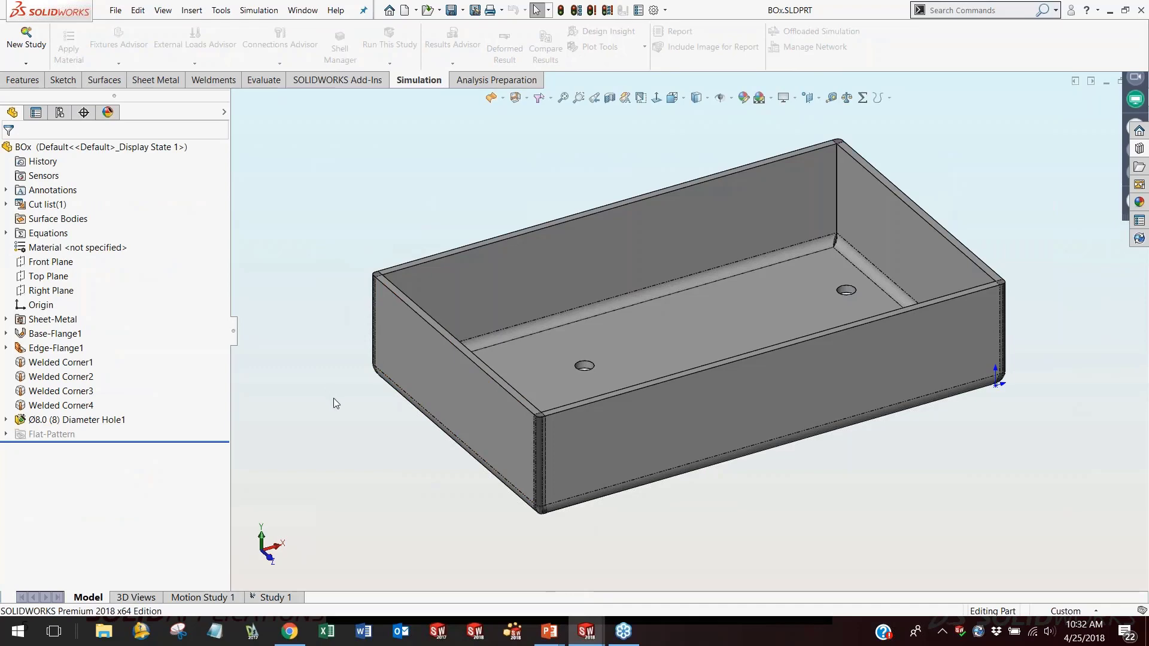
left_click(272, 597)
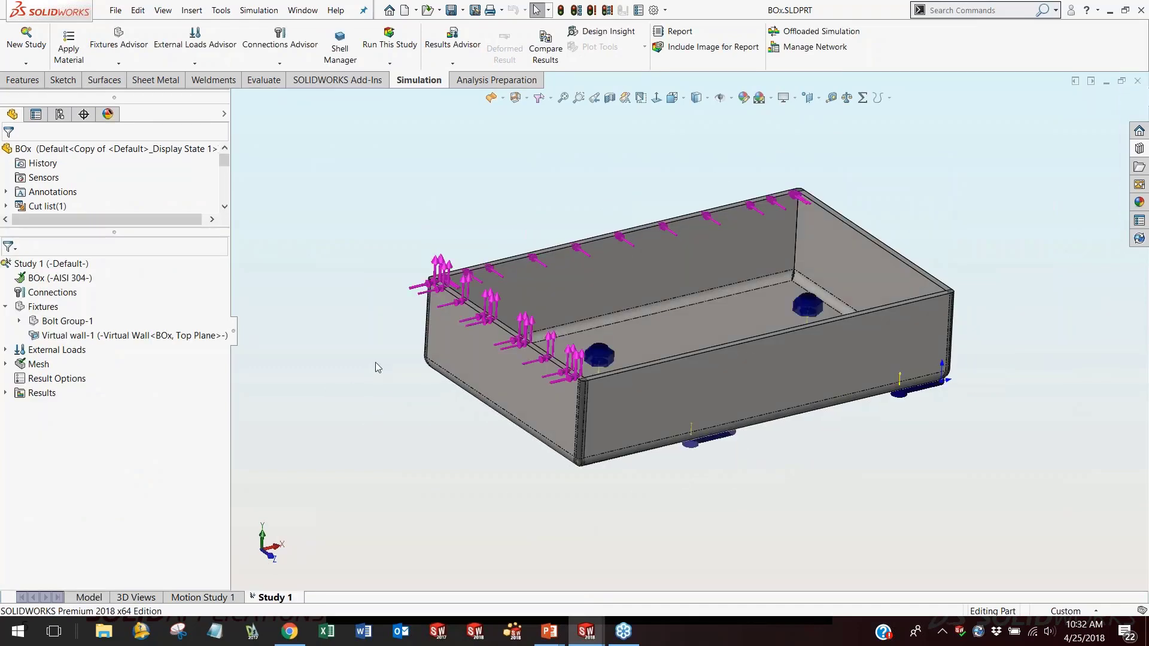
Open the BOx body's shell definition, show its shell thickness in mm, and leave without saving changes.
right_click(52, 279)
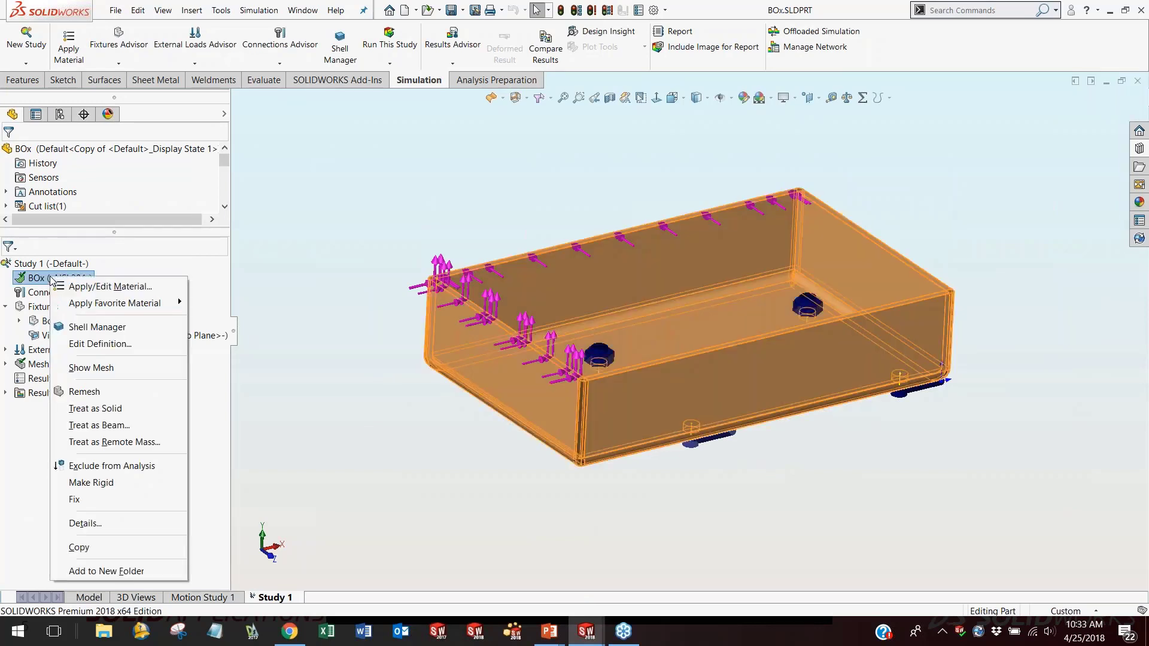
left_click(81, 344)
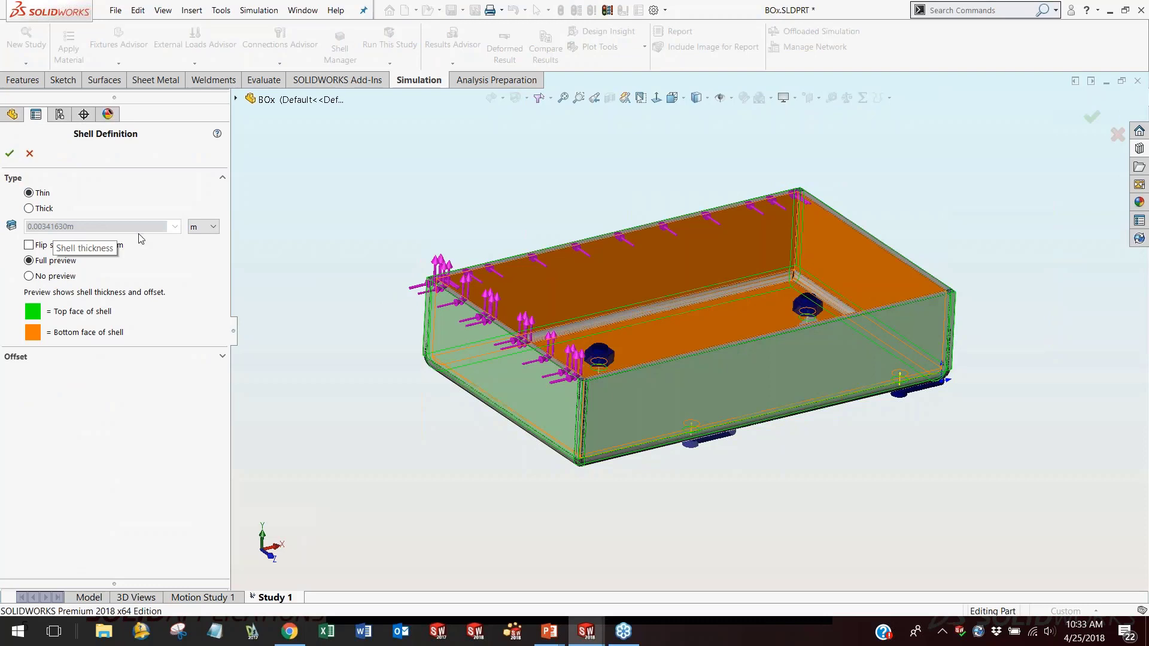
left_click(208, 226)
left_click(217, 245)
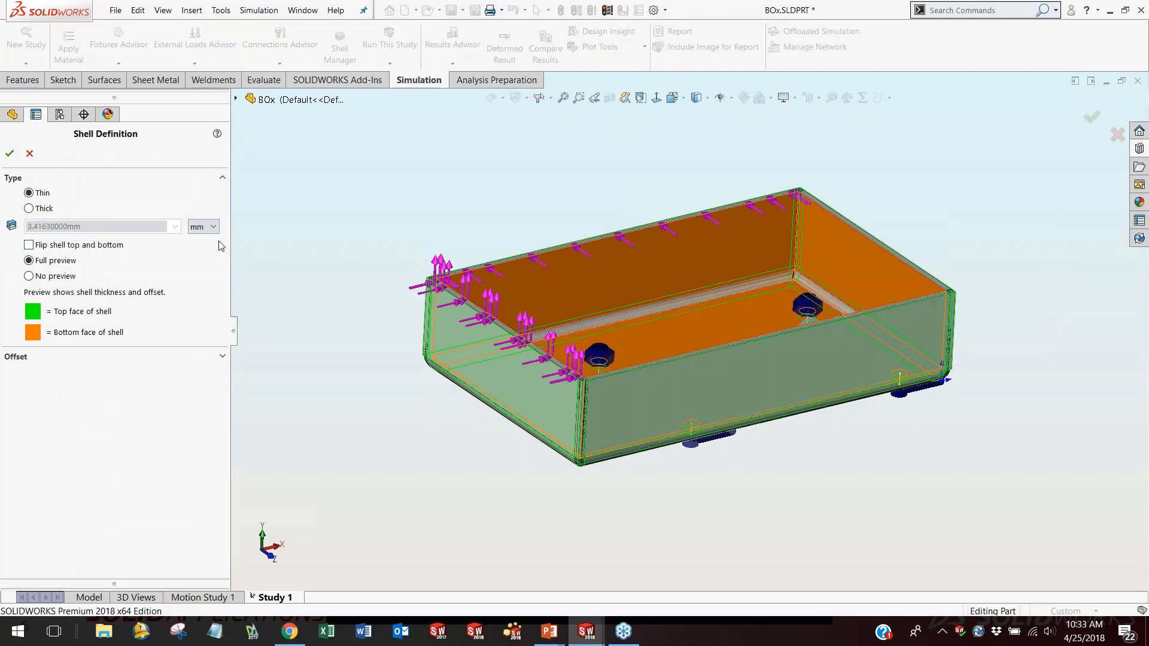
left_click(29, 154)
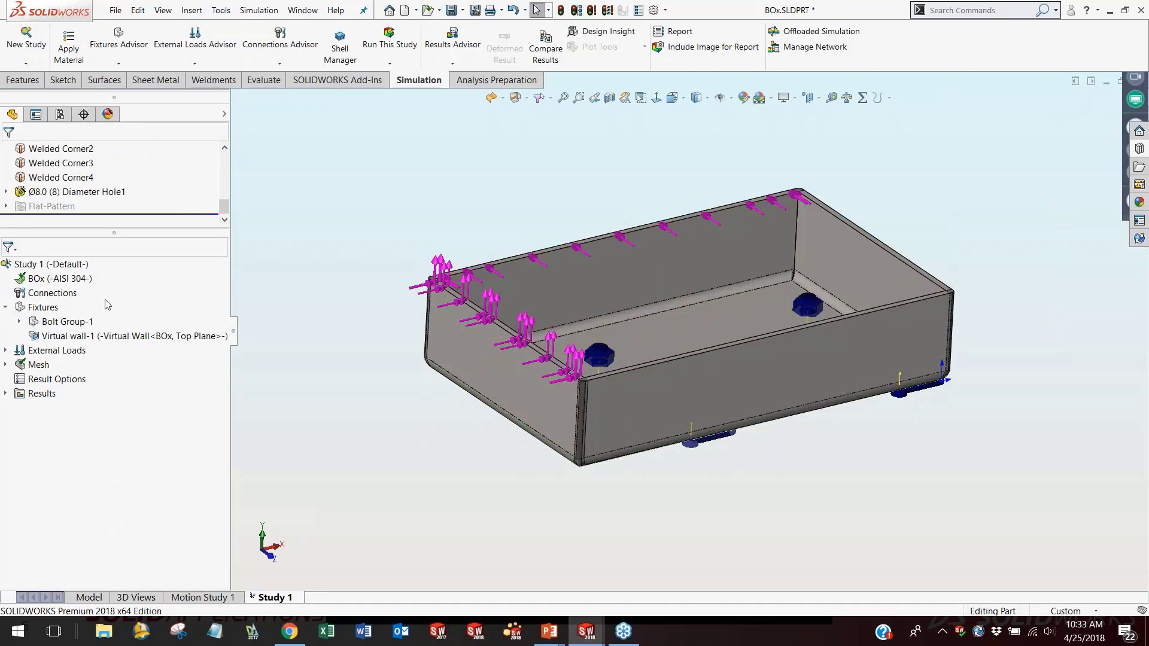
Show Study 1's shell mesh on the BOx part and view it from the side.
right_click(30, 366)
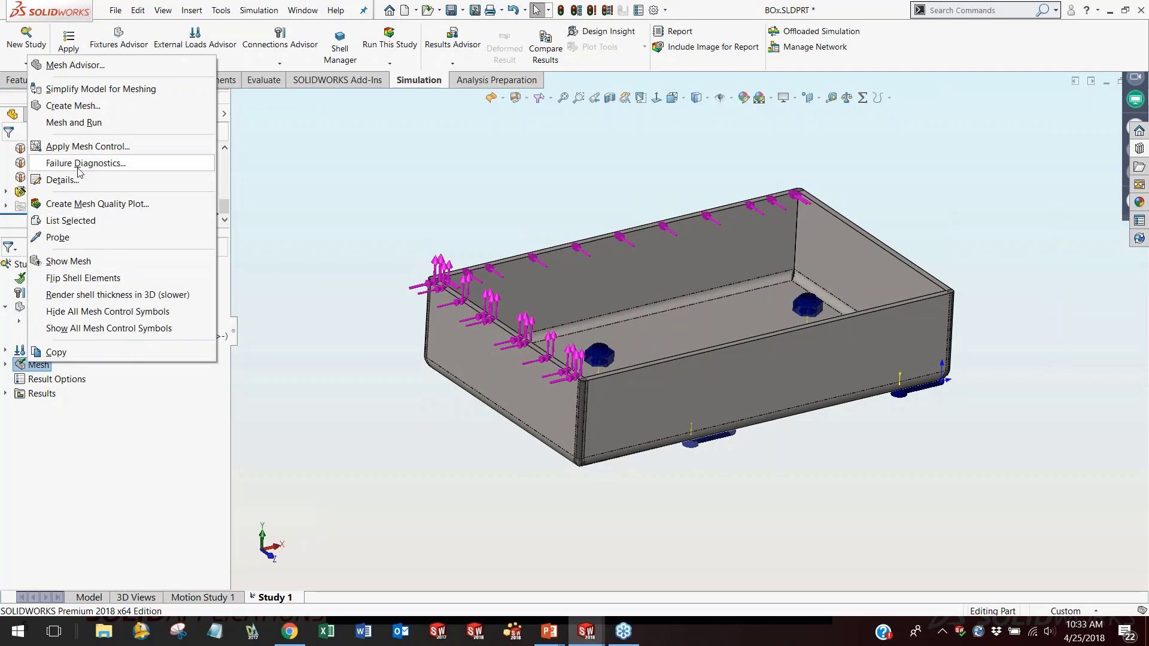
left_click(82, 262)
middle_click_drag(416, 425, 346, 379)
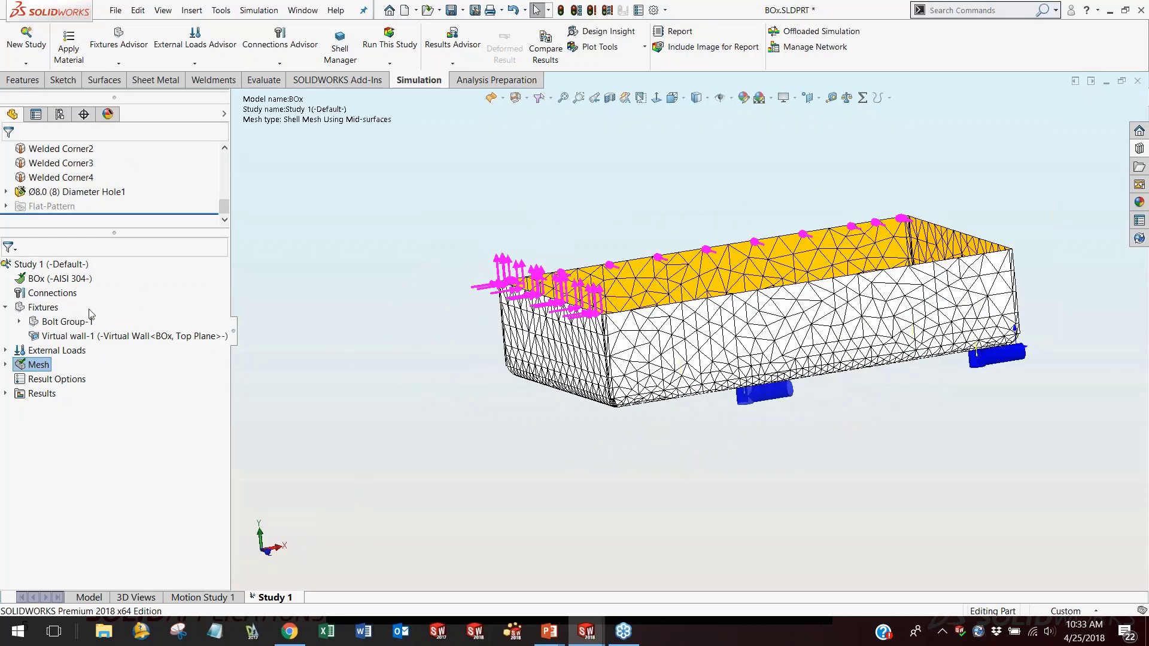
Review the Study 1 fixtures by expanding Bolt Group-1 and highlighting Virtual wall-1, and examine the bolts in the box floor.
left_click(42, 324)
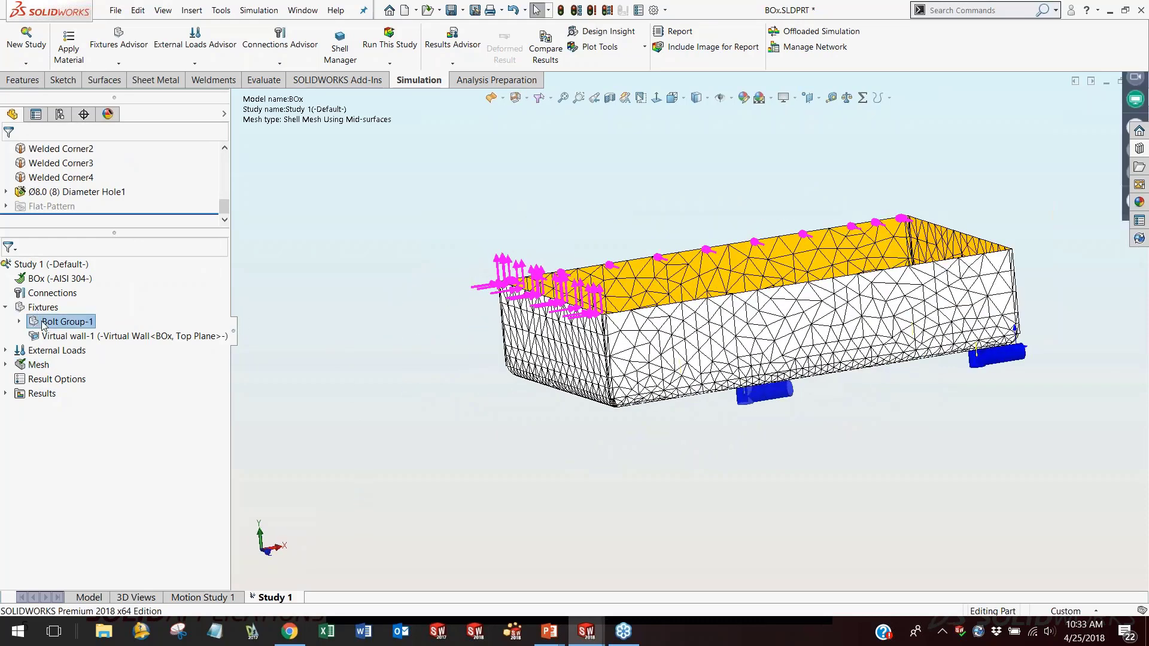
left_click(20, 321)
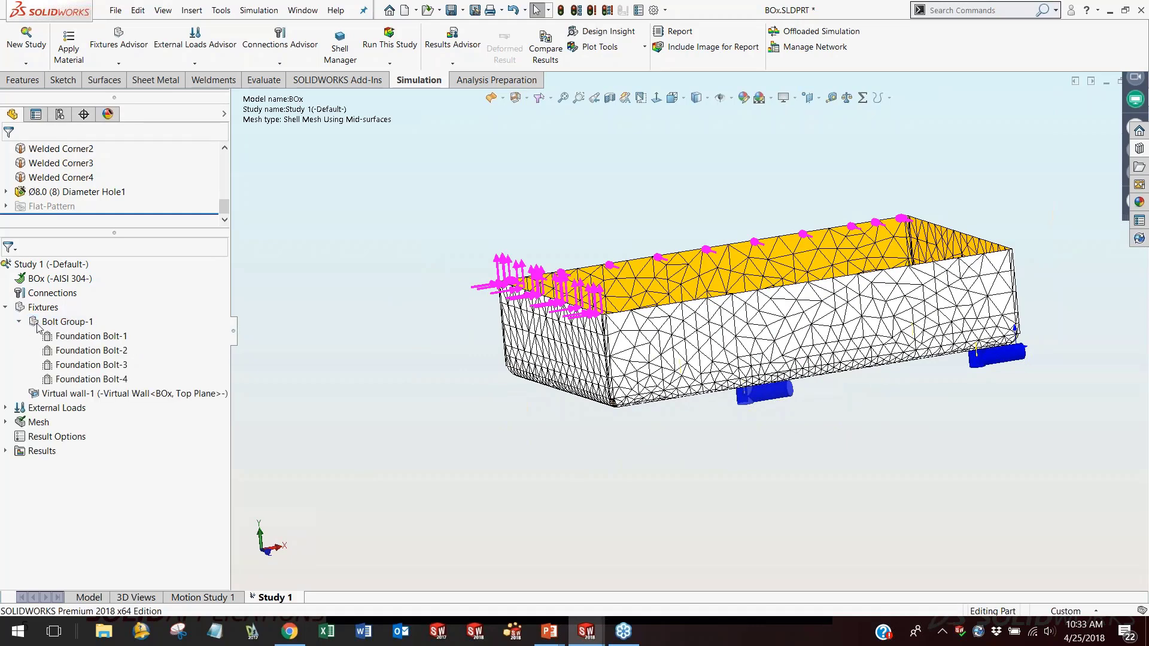
middle_click_drag(520, 438, 516, 390)
left_click(63, 393)
scroll(720, 344, "down", 4)
middle_click_drag(720, 345, 892, 351)
scroll(891, 350, "up", 2)
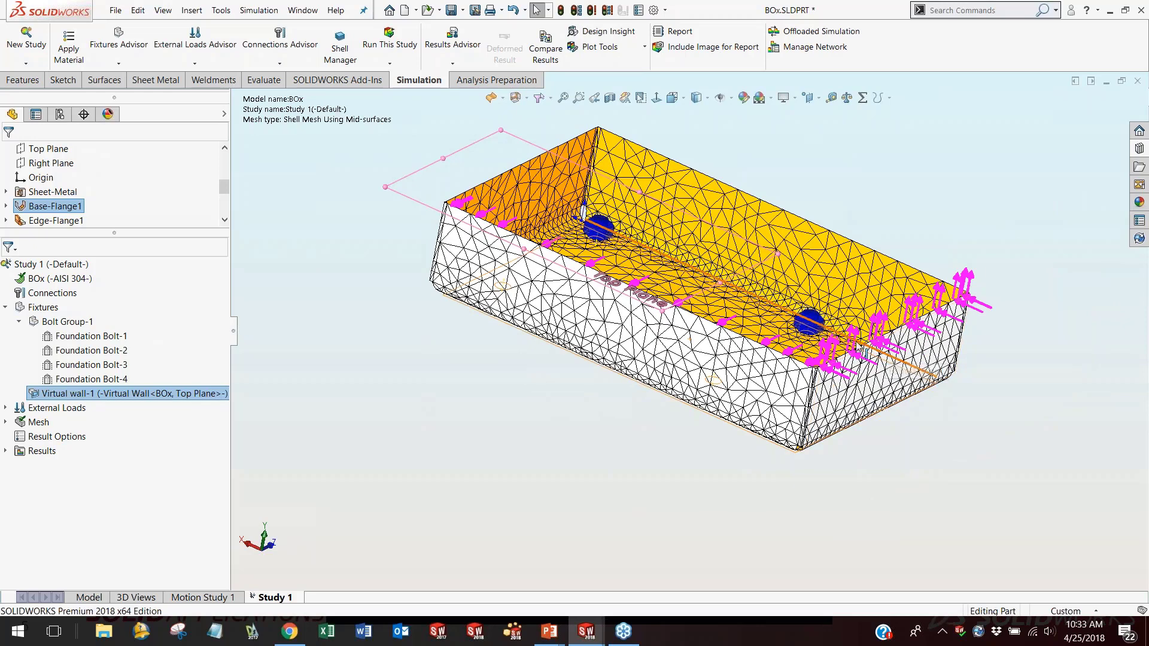
scroll(882, 348, "down", 2)
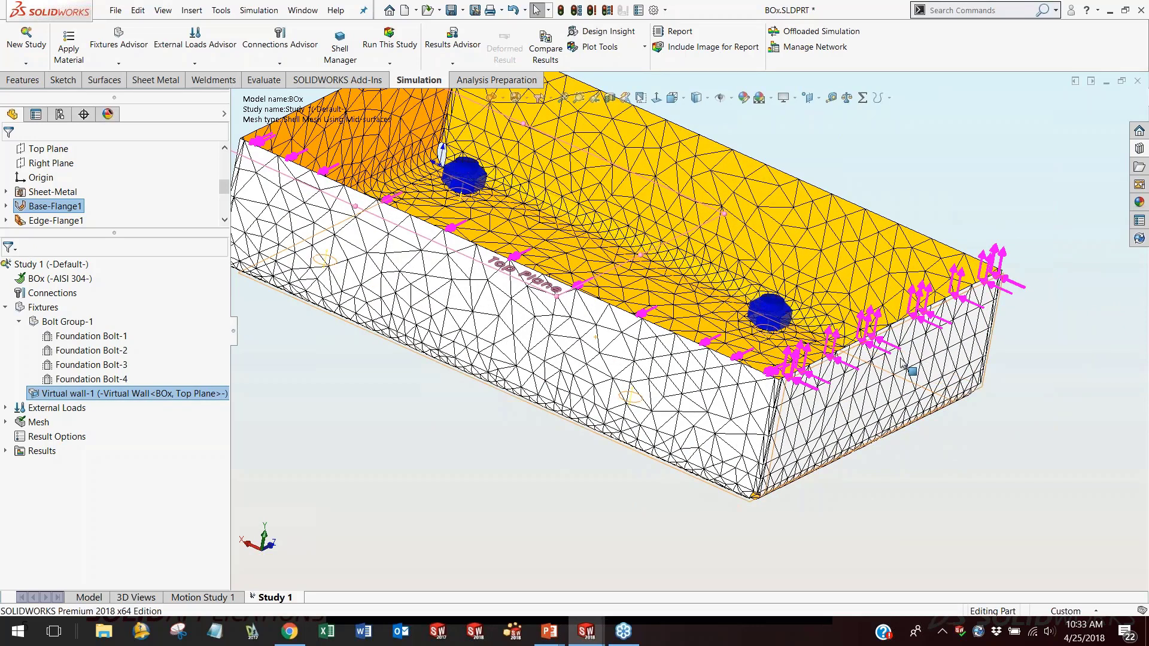
Expand the external loads, highlight Force-2 on the long flange edge, and examine the loads along the box's upper edges.
left_click(5, 407)
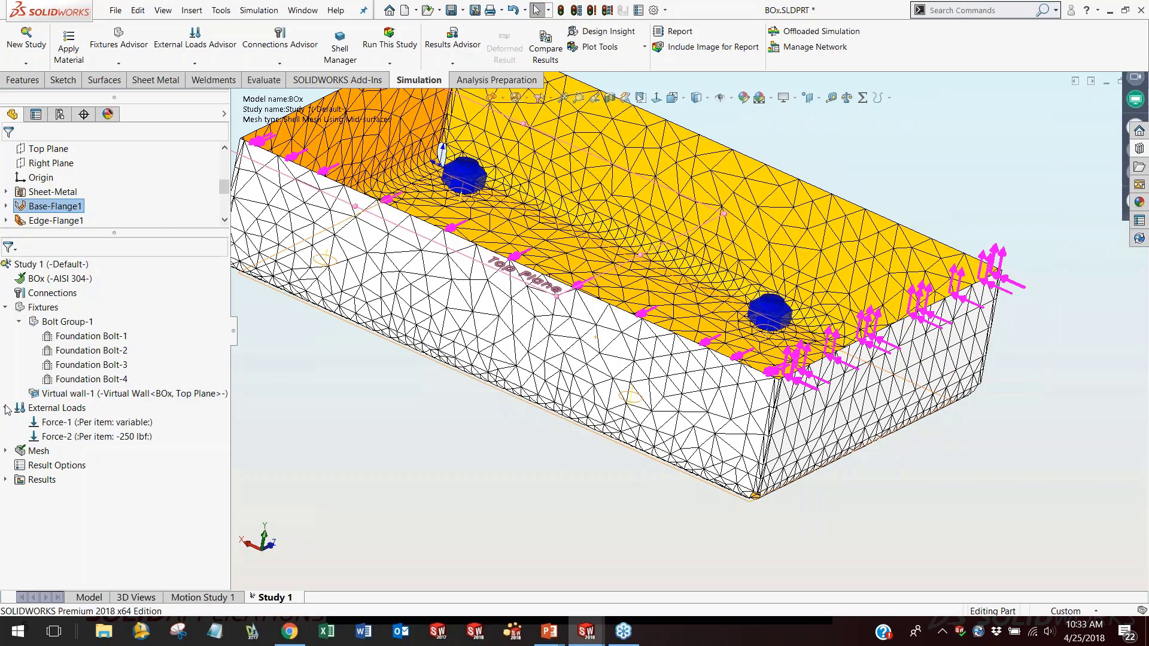
left_click(52, 437)
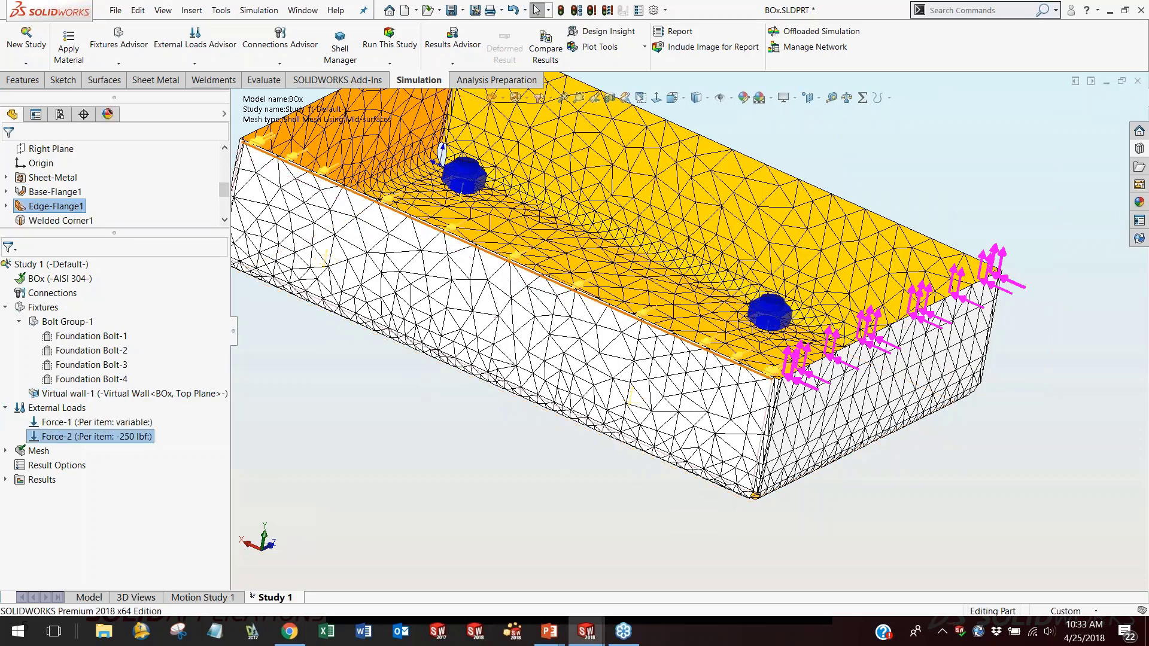
middle_click_drag(595, 351, 572, 269)
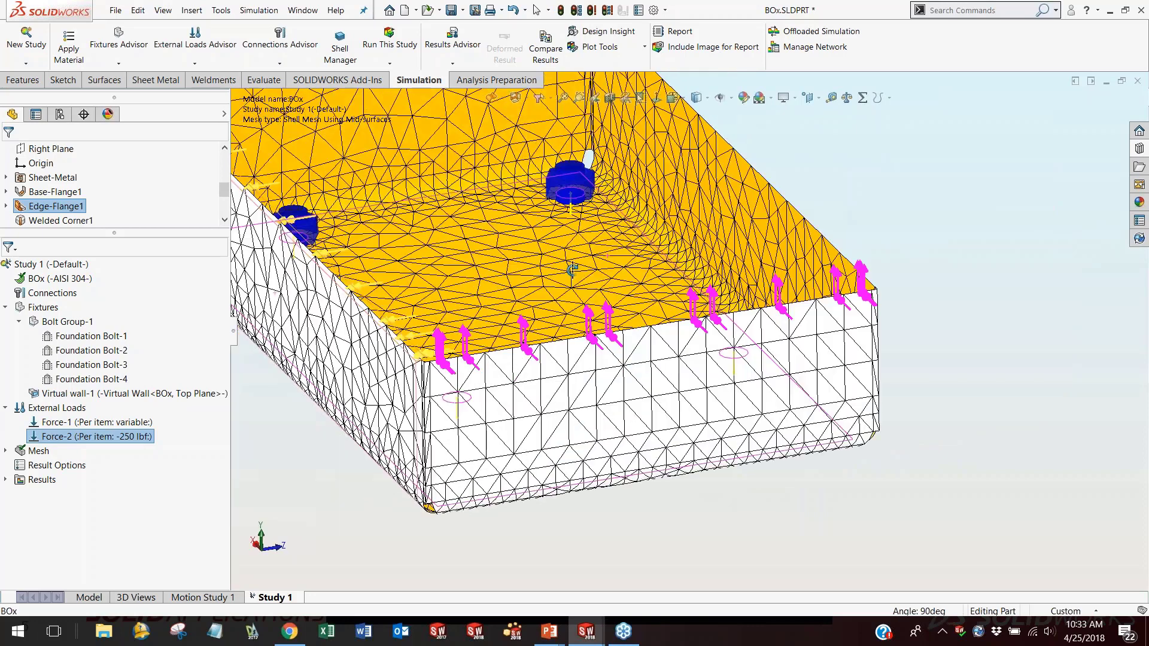
scroll(572, 270, "up", 4)
left_click(401, 359)
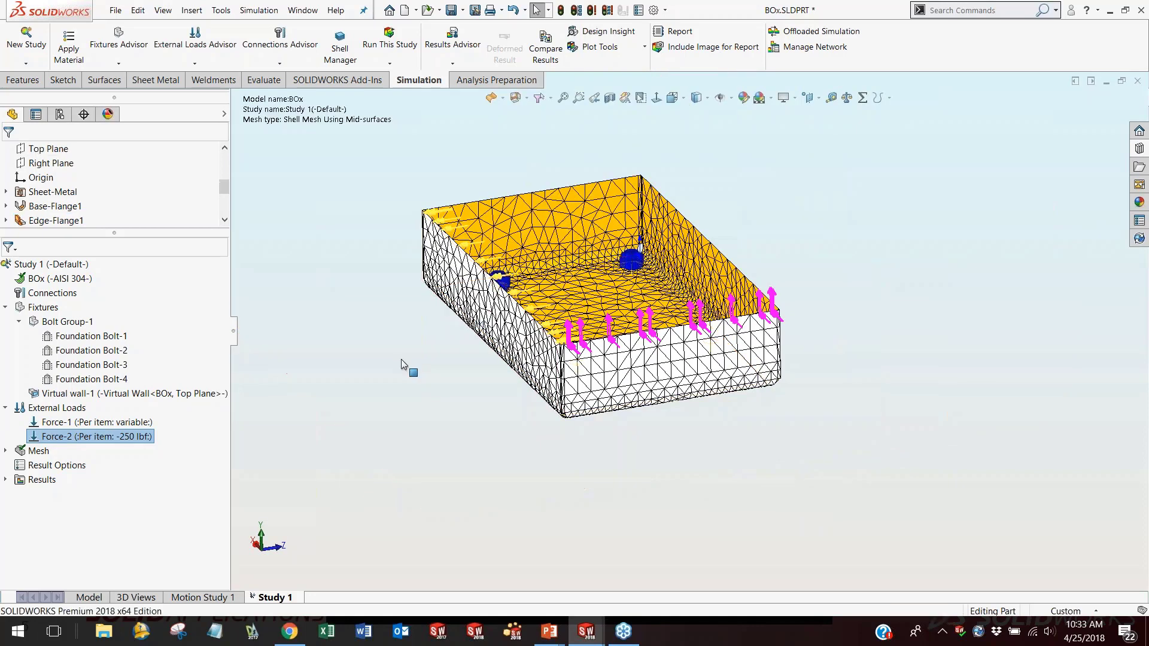
Expand the Study 1 results and display the Stress1 von Mises plot.
left_click(6, 479)
left_click(34, 493)
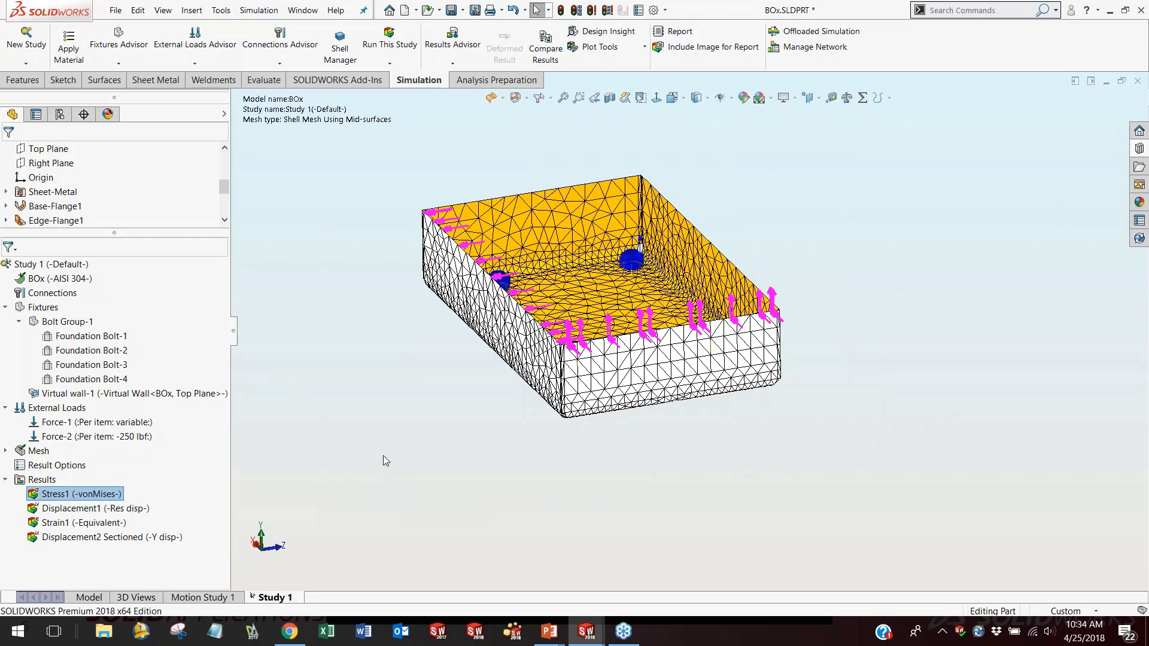
double_click(35, 495)
middle_click_drag(539, 436, 538, 473)
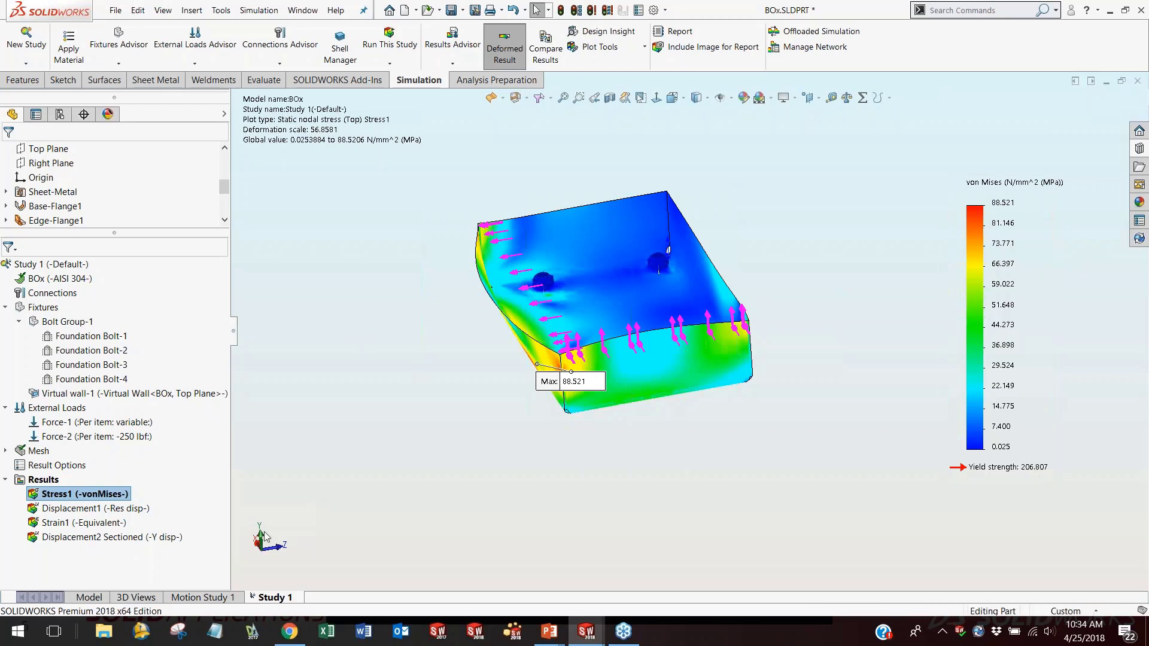
Display the Displacement2 Sectioned Y-displacement plot and examine the base flange around the bolts and the deflected side wall from several angles.
double_click(57, 538)
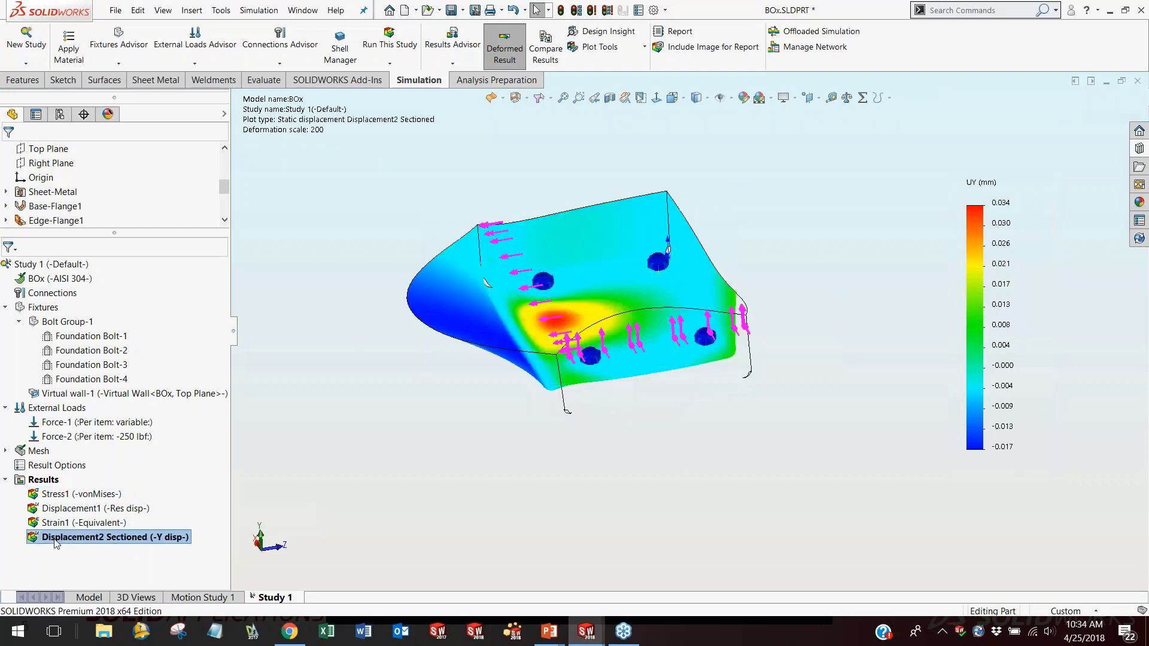
mouse_move(412, 446)
middle_mouse_down()
mouse_move(424, 379)
mouse_move(427, 442)
middle_mouse_up()
scroll(601, 338, "down", 4)
scroll(582, 336, "down", 3)
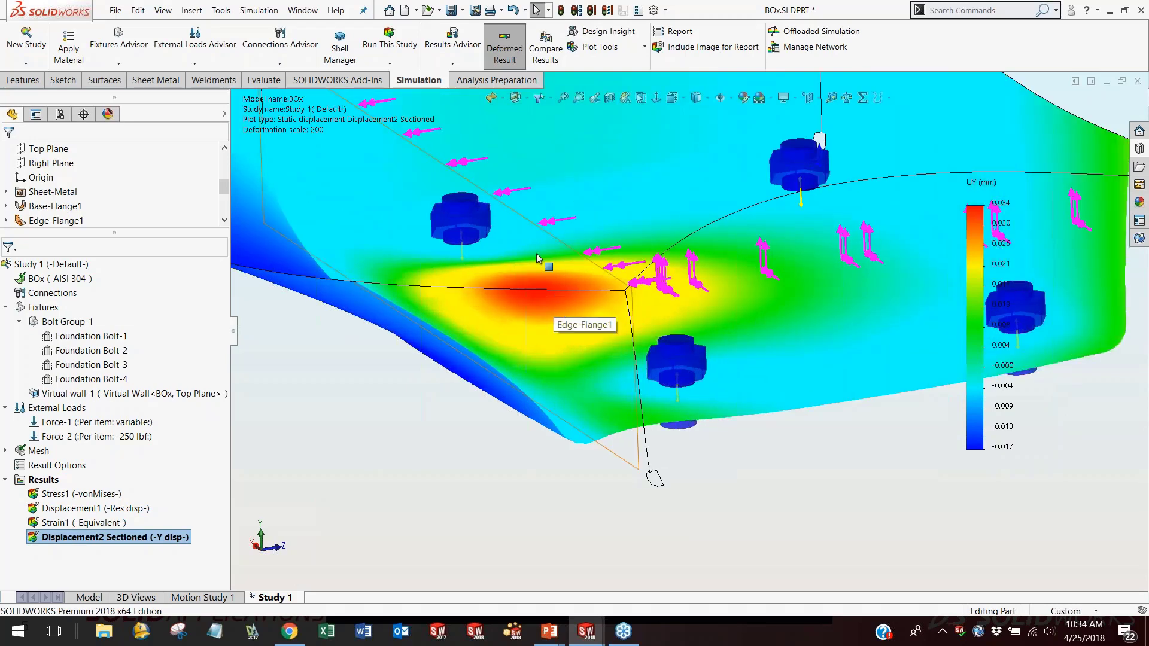
scroll(526, 335, "up", 4)
middle_click_drag(508, 377, 493, 436)
scroll(664, 326, "down", 5)
scroll(664, 326, "up", 4)
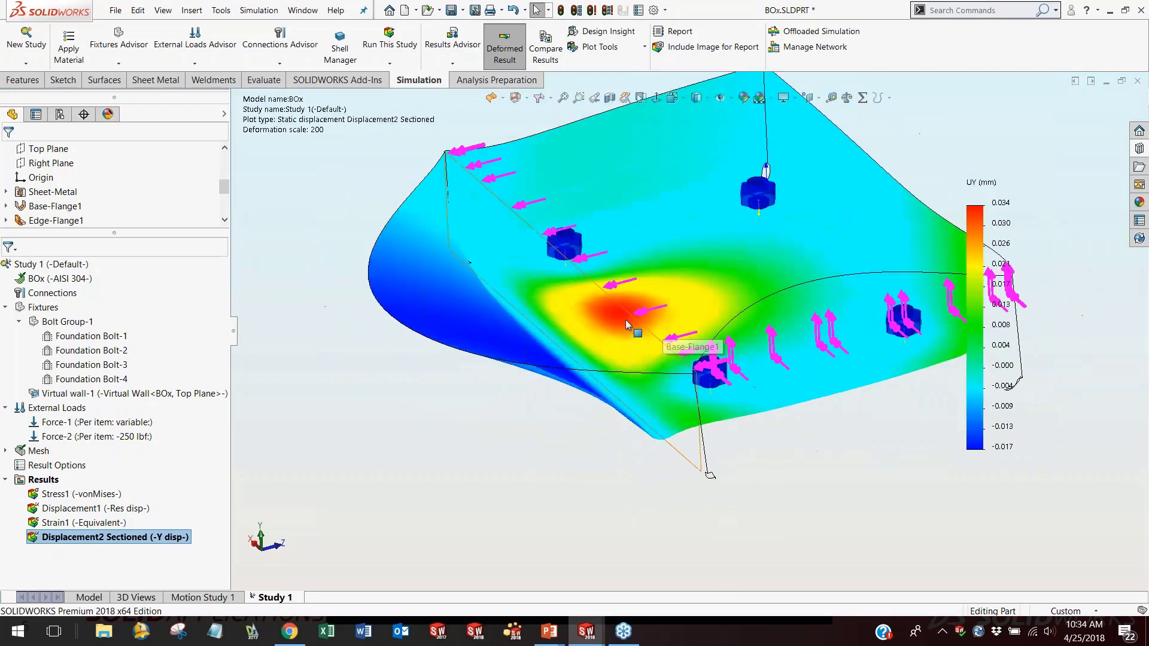
middle_click_drag(550, 459, 458, 377)
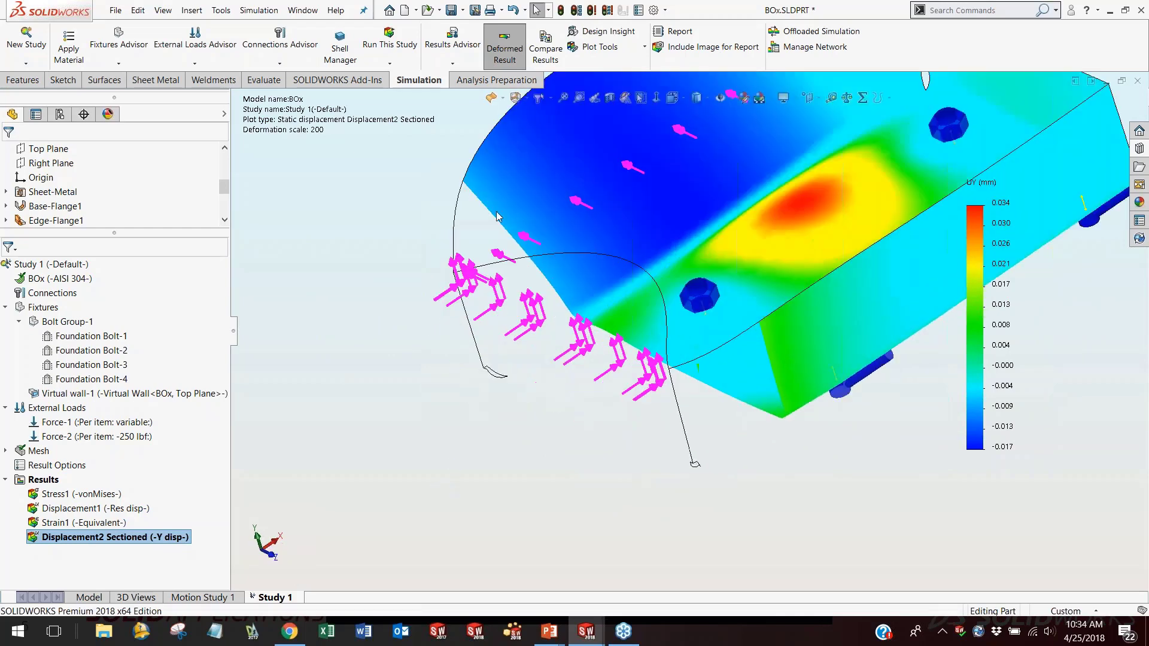
middle_click_drag(485, 374, 763, 248)
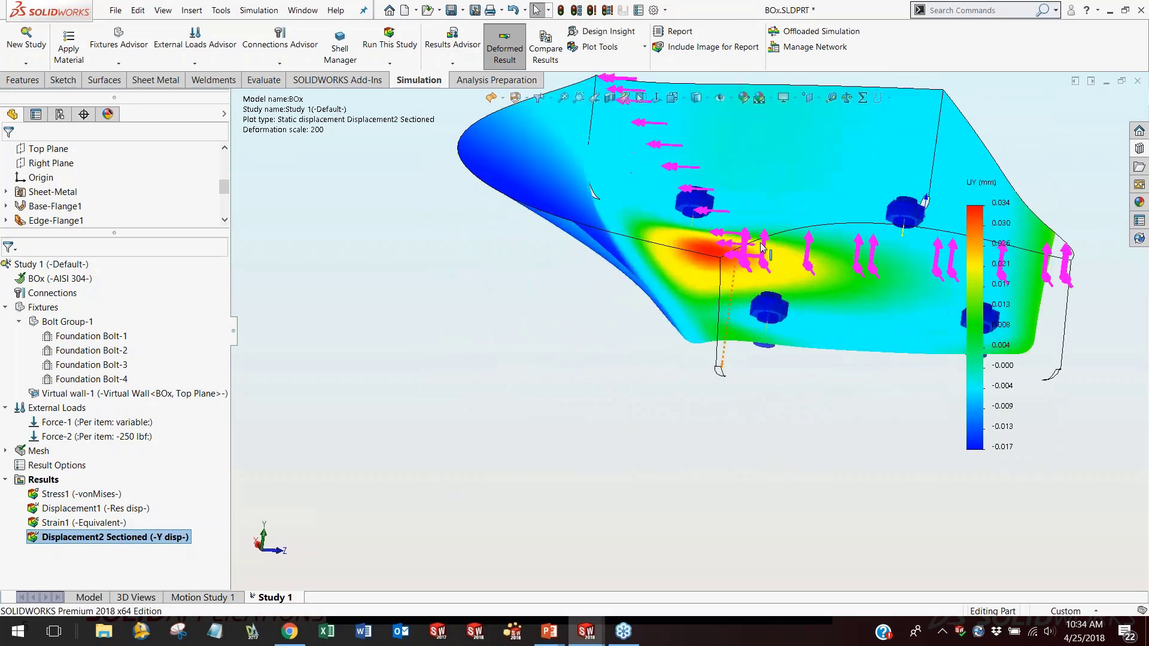
scroll(718, 281, "down", 6)
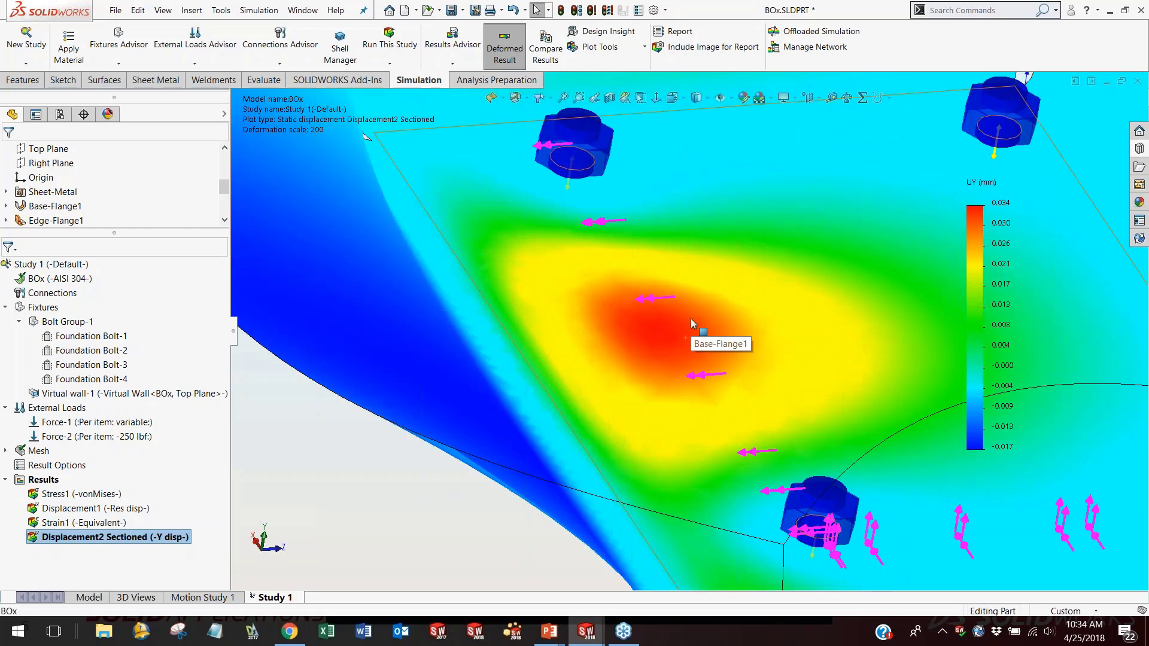
scroll(691, 323, "up", 3)
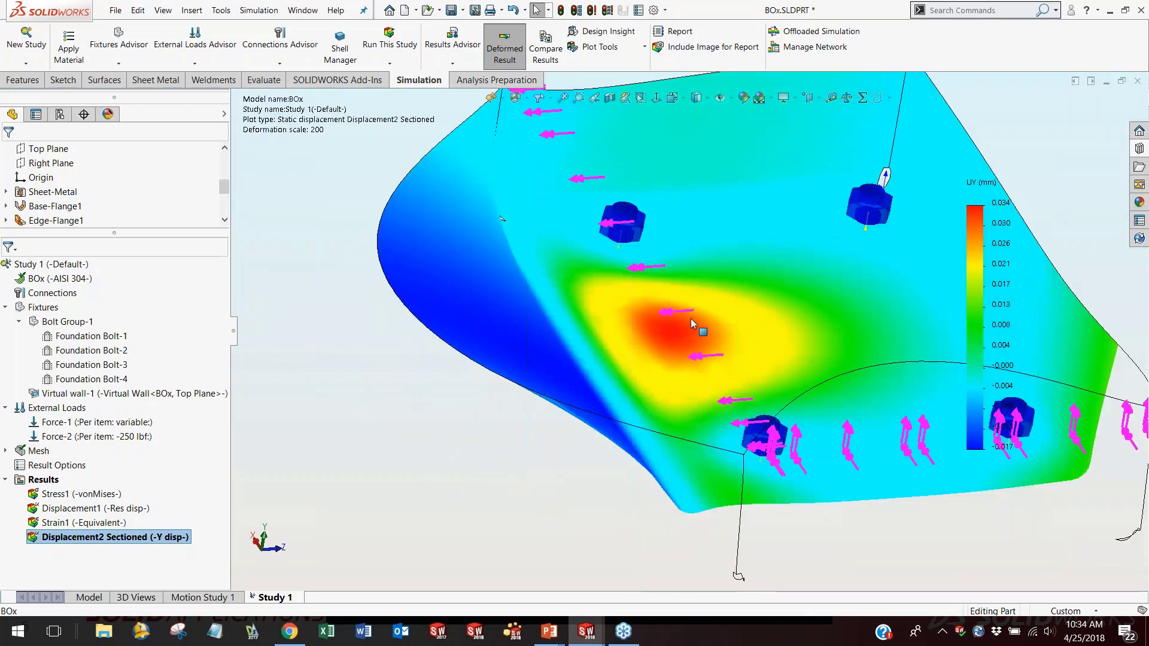
mouse_move(688, 337)
middle_mouse_down()
mouse_move(687, 275)
mouse_move(673, 350)
middle_mouse_up()
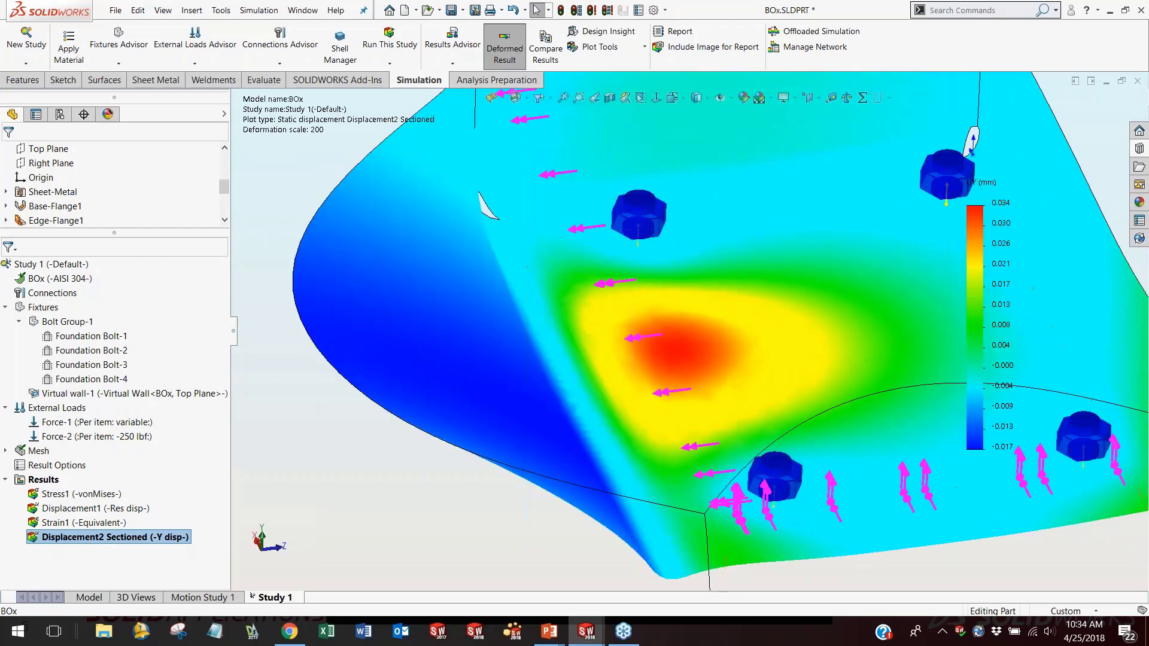
key("z")
key("z")
key("z")
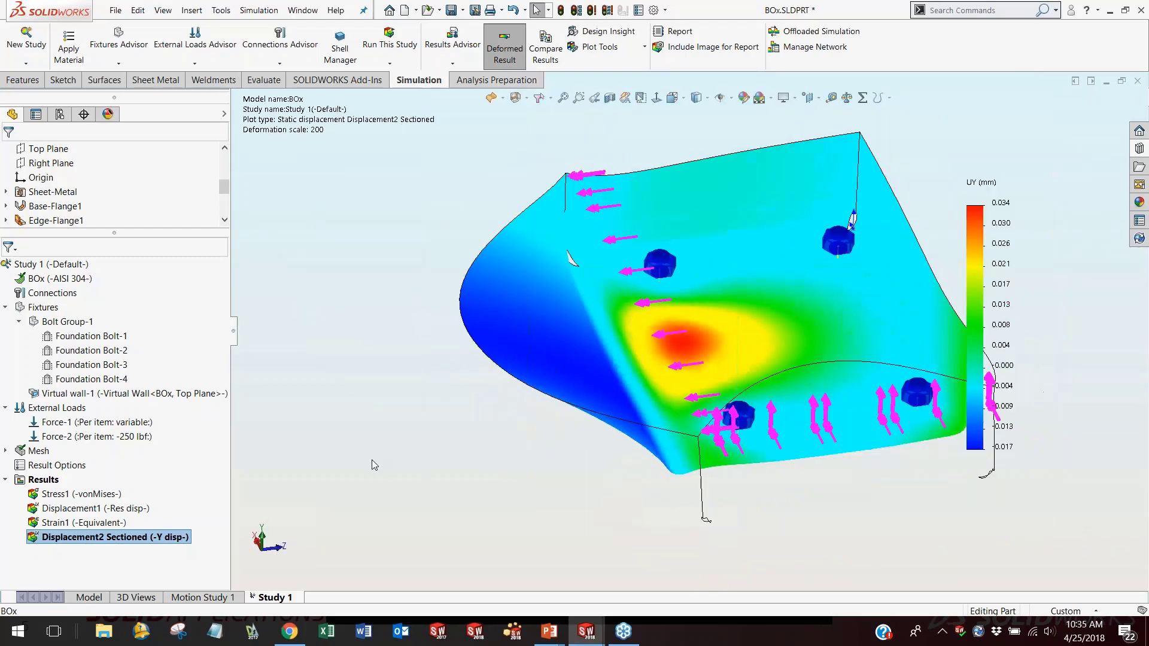
Return to the Stress1 von Mises plot, examine the bend and bolt areas from above, and hide the plot.
double_click(100, 495)
middle_click_drag(477, 476, 690, 321)
scroll(691, 320, "down", 2)
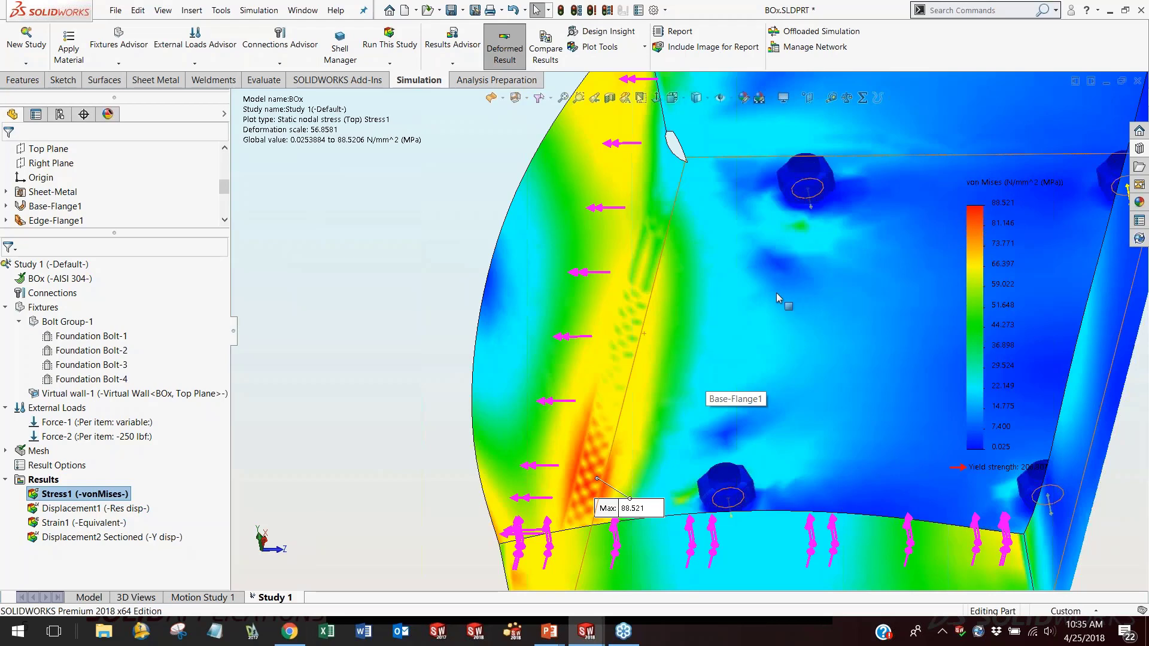
scroll(777, 298, "up", 1)
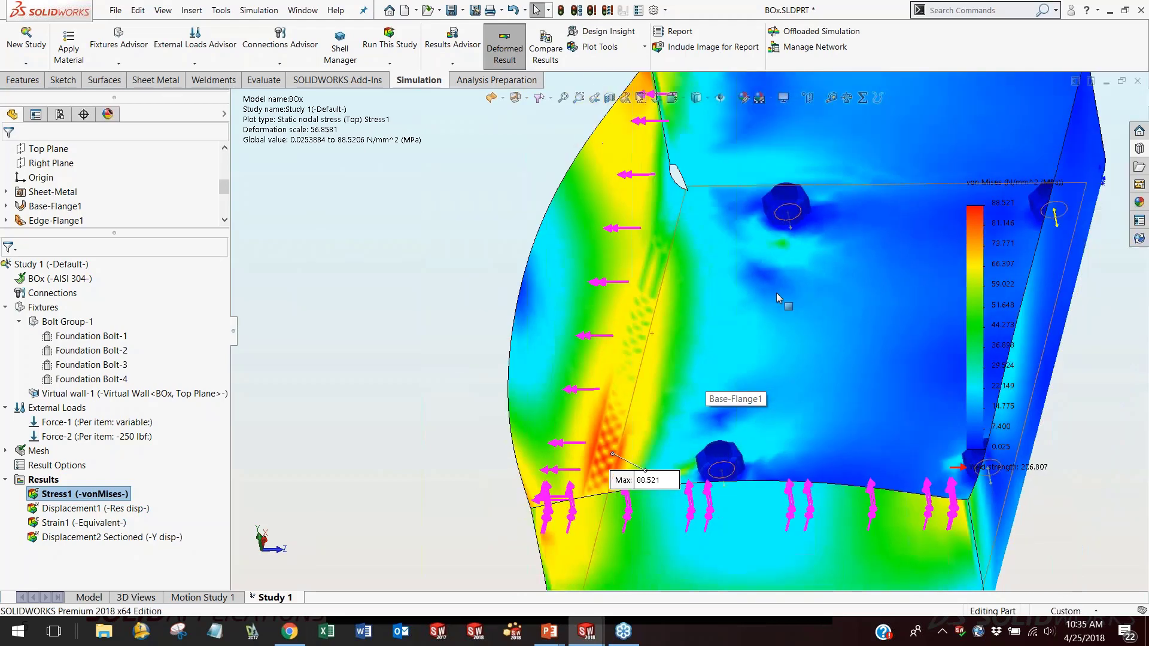
right_click(411, 406)
left_click(450, 389)
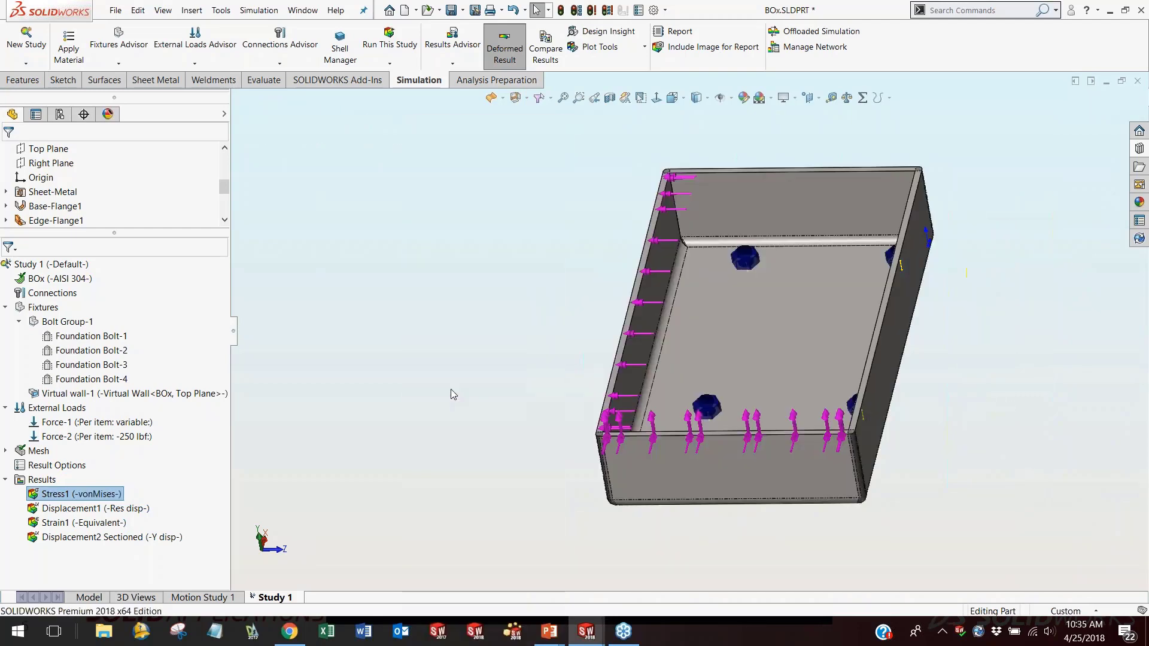
Switch to the Ben Good Skid part and open its StaticBeams study with the whole frame in view.
key("ctrl+Tab")
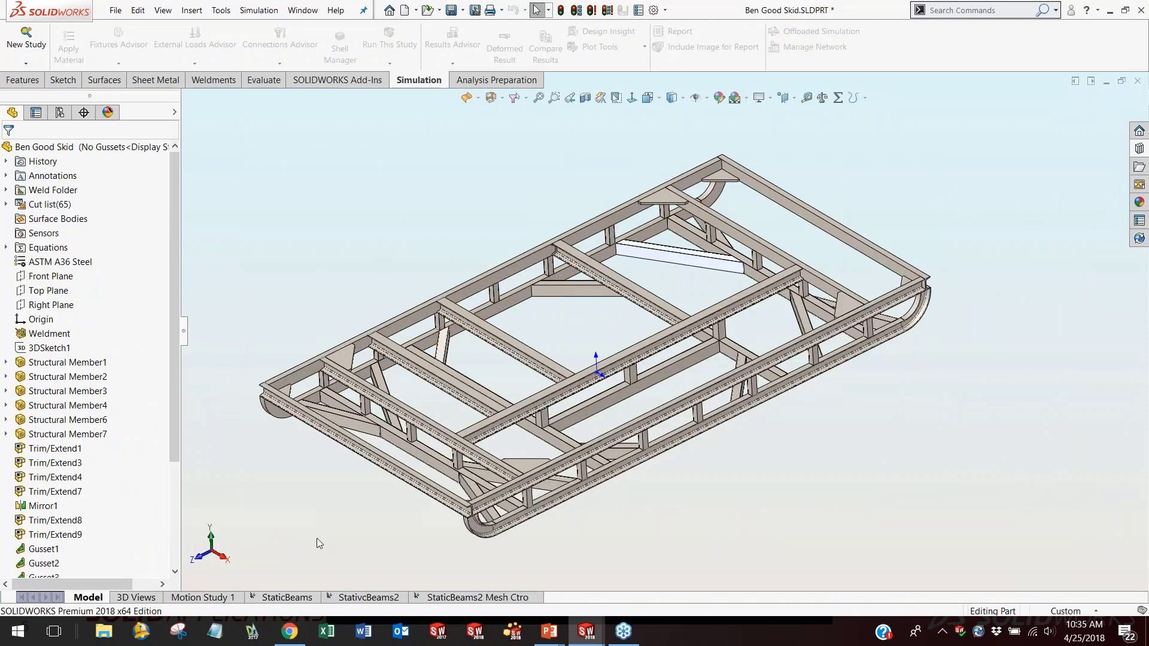
left_click(296, 600)
middle_click_drag(317, 418, 293, 473)
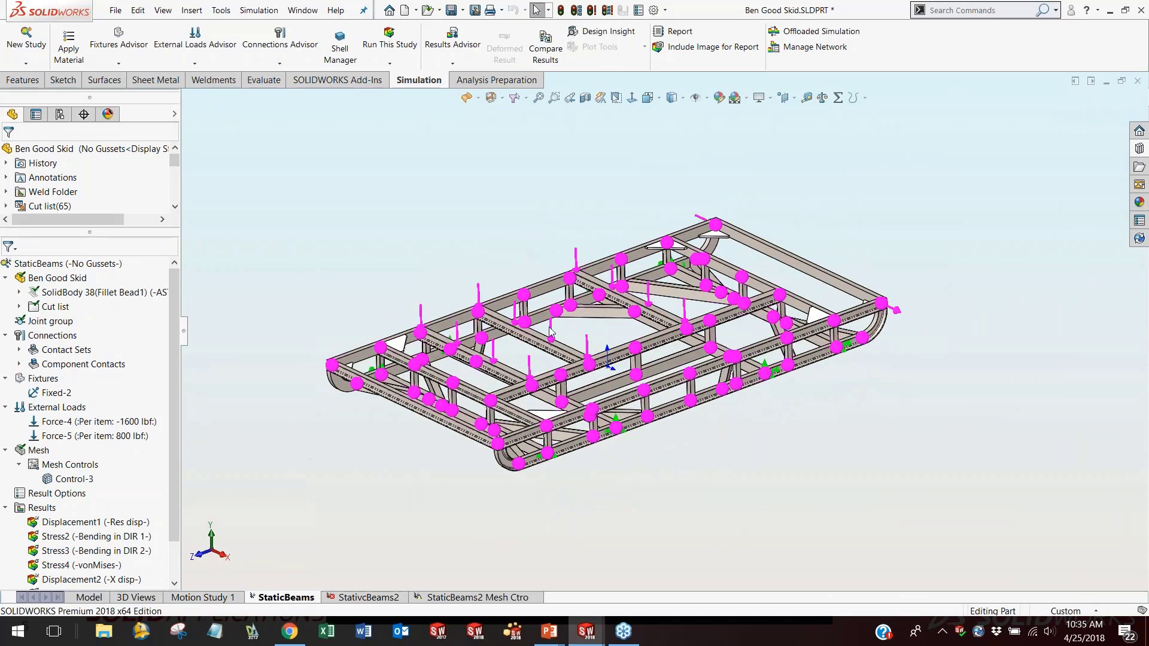
scroll(542, 357, "down", 3)
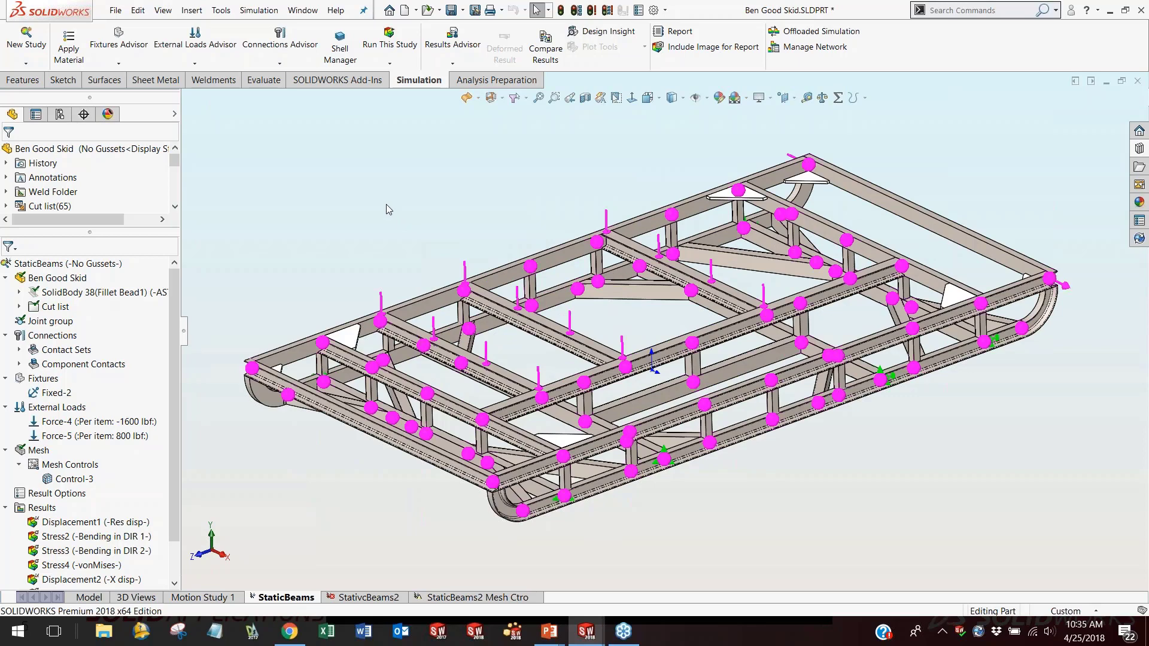
Review the StaticBeams cut list members and the analysis options available for the excluded Fillet Bead1 solid body.
left_click(20, 307)
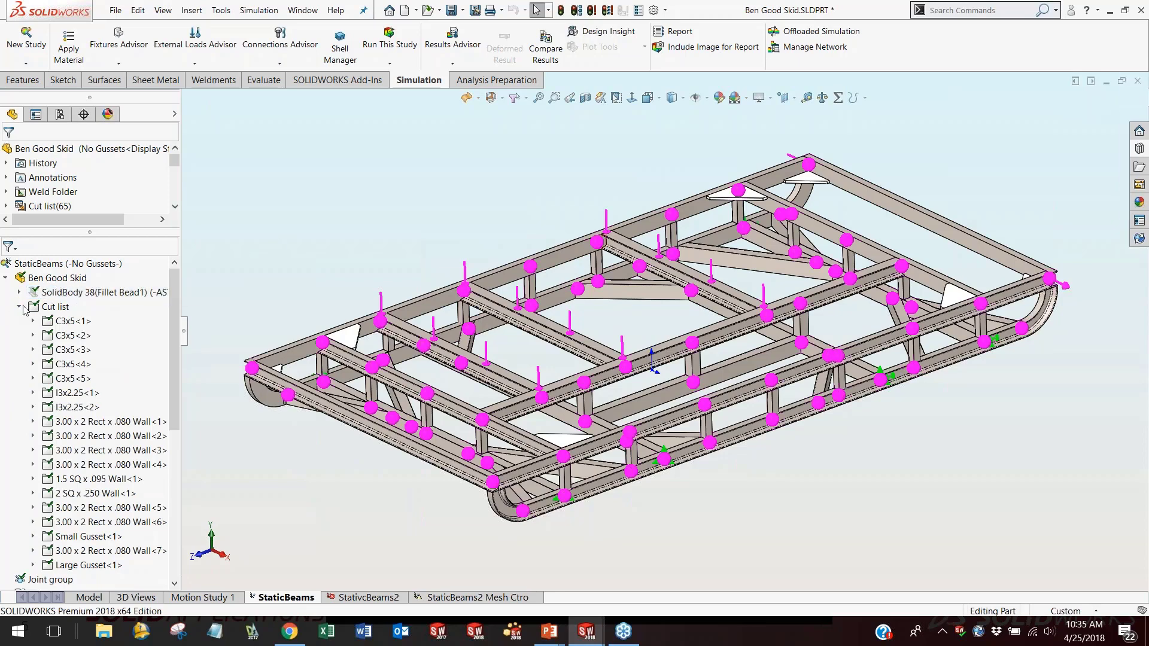
right_click(75, 294)
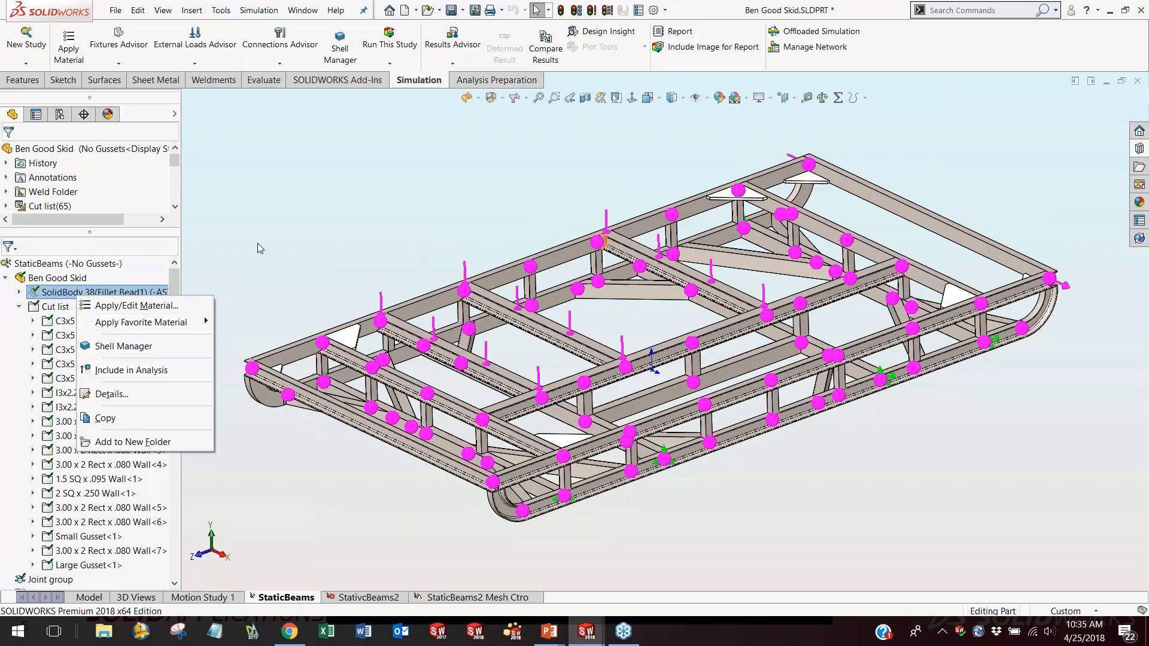
left_click(175, 300)
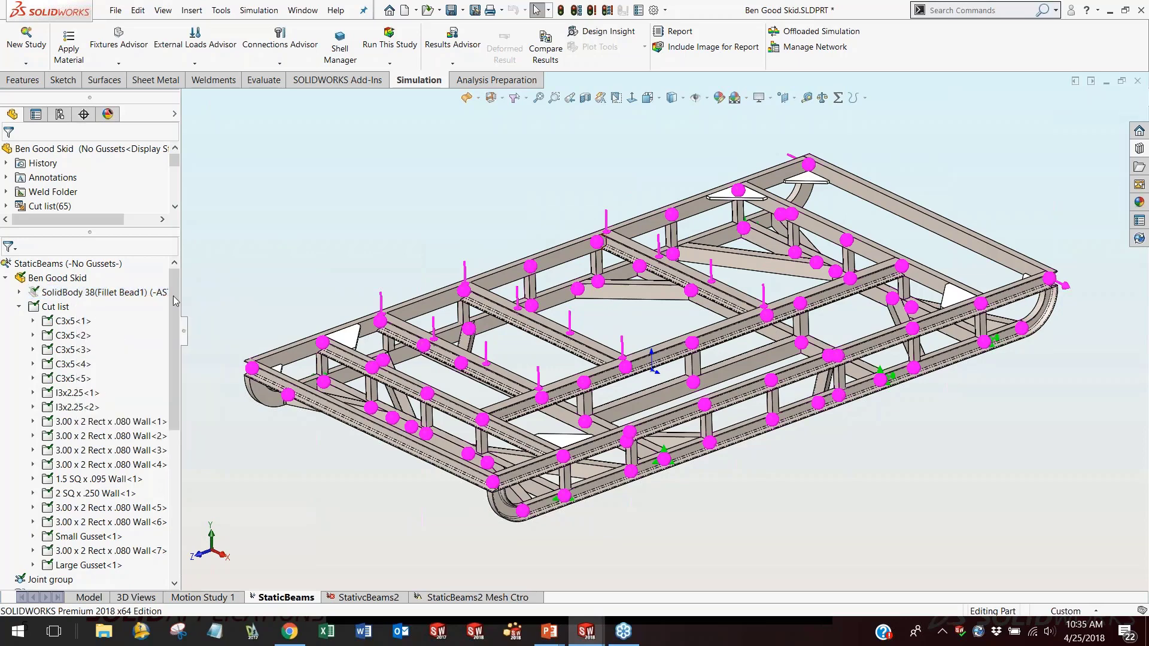
left_click(18, 307)
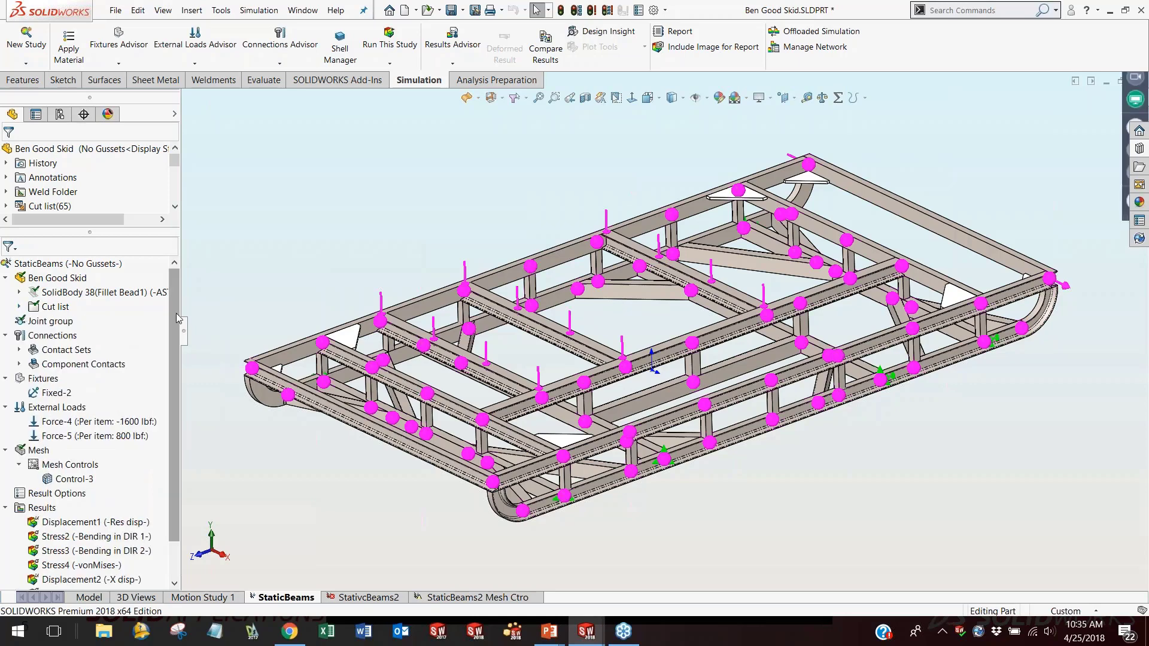
Widen the study tree, fit the skid in view, and examine the triangular gusset plates along the far side rail.
mouse_move(182, 328)
left_mouse_down()
mouse_move(264, 328)
mouse_move(187, 330)
left_mouse_up()
key("f")
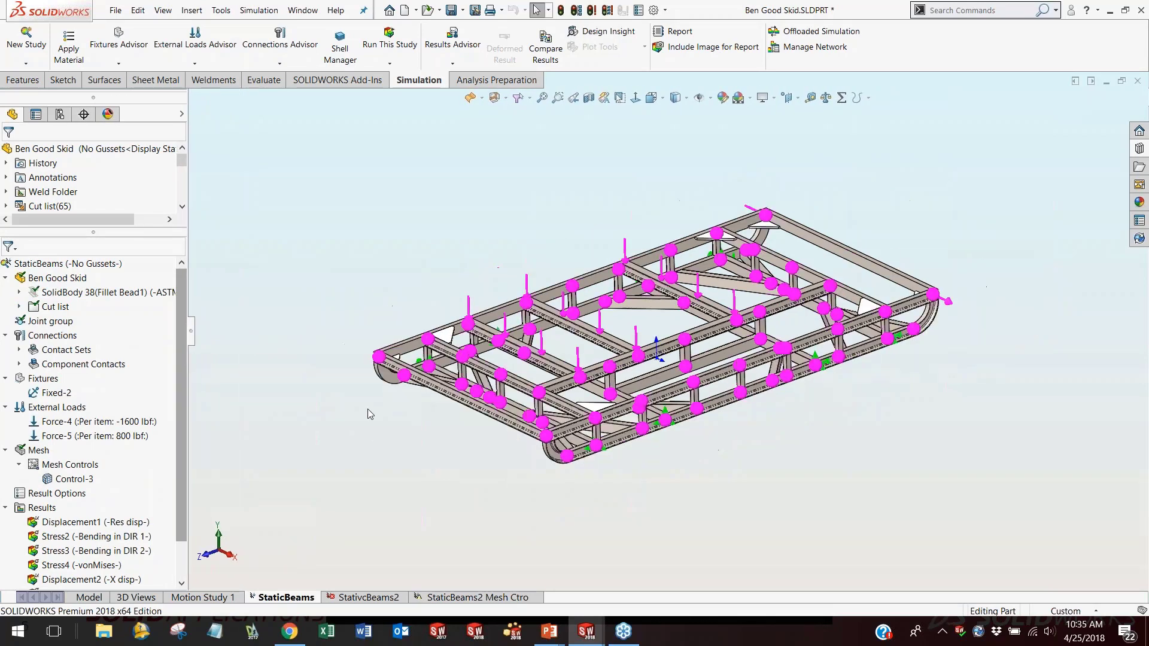
scroll(429, 335, "down", 6)
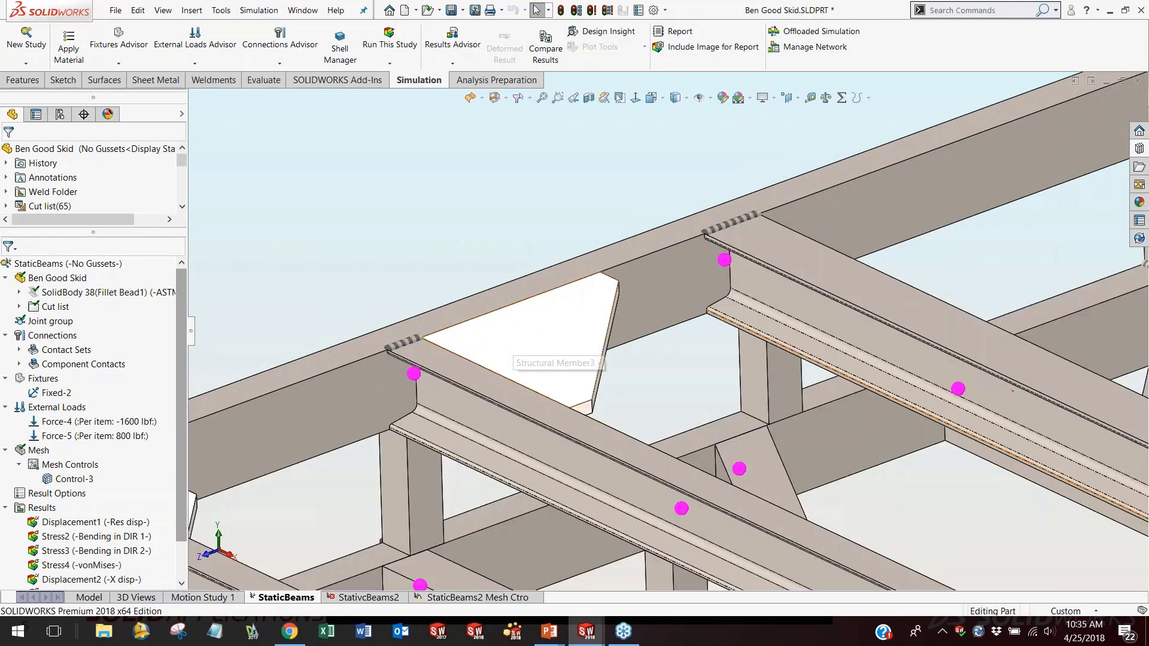
scroll(558, 359, "up", 5)
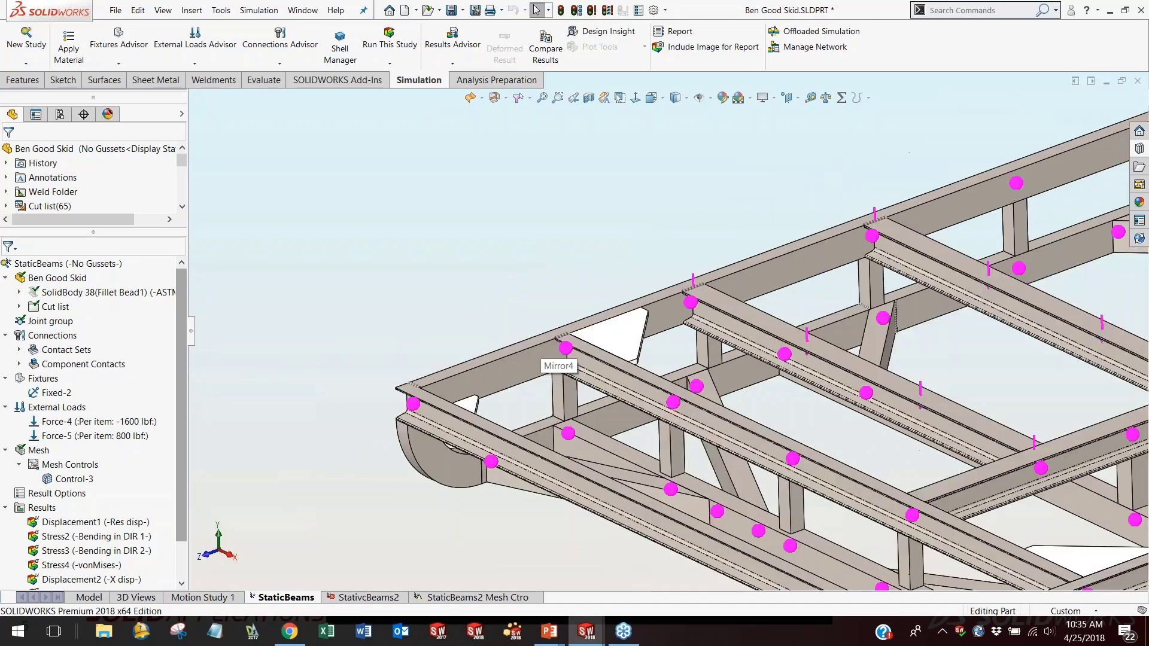
scroll(970, 223, "down", 3)
scroll(926, 228, "down", 3)
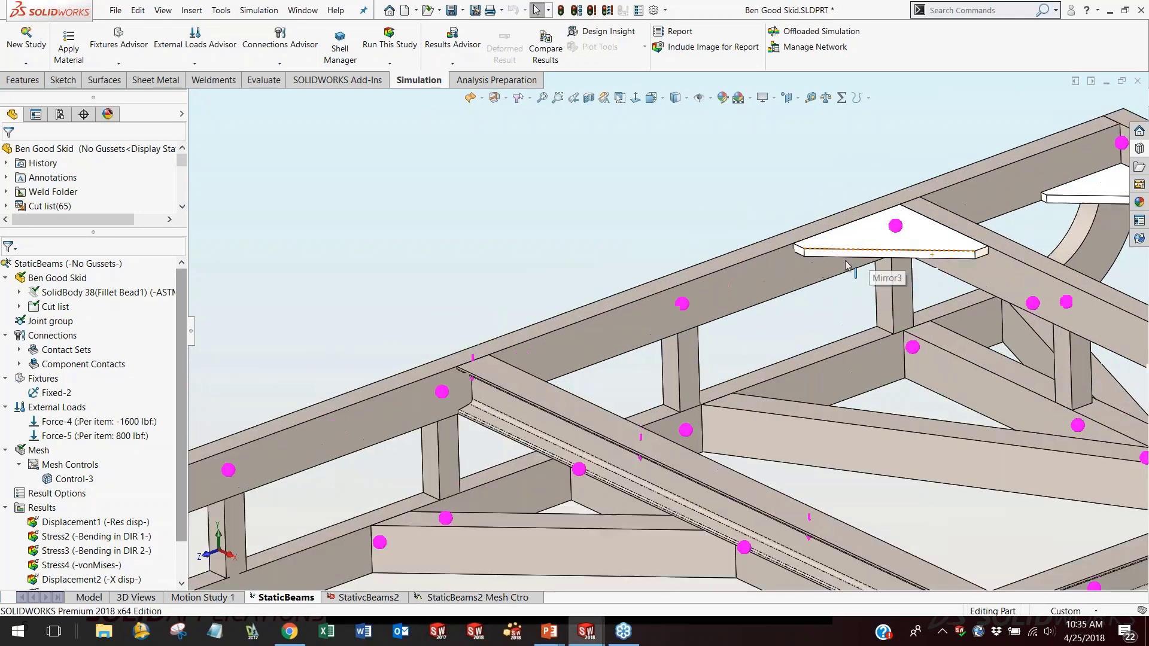
scroll(676, 311, "up", 4)
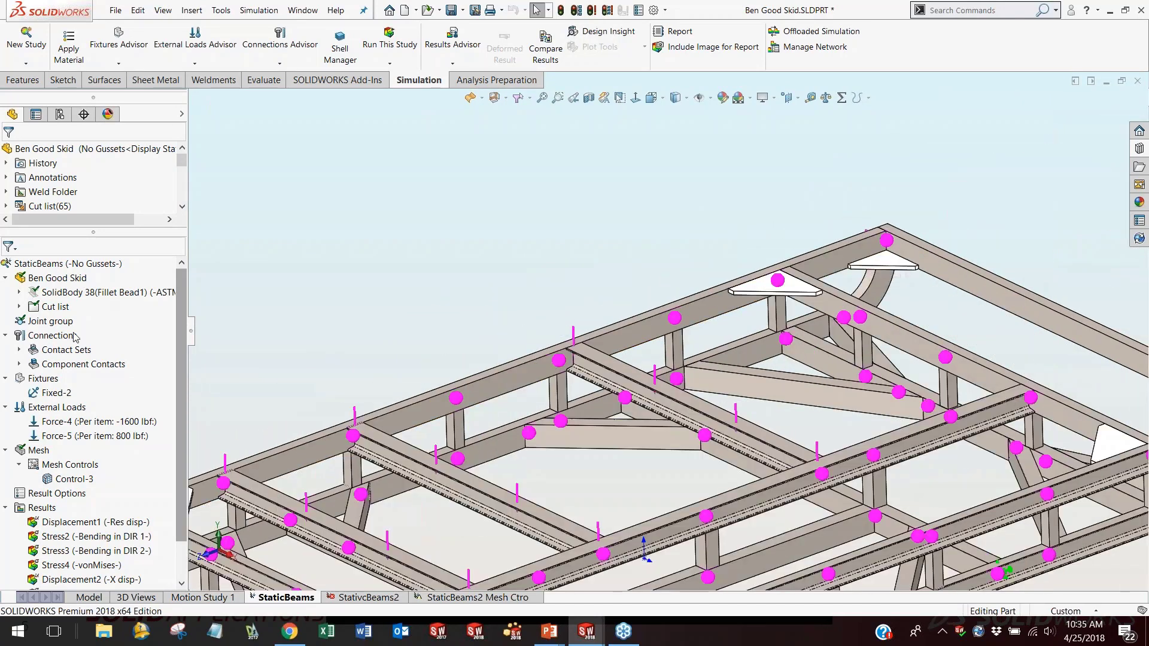
Examine the beam joint markers of the joint group where a crossbeam meets the side rail, and hide the joint group.
left_click(68, 325)
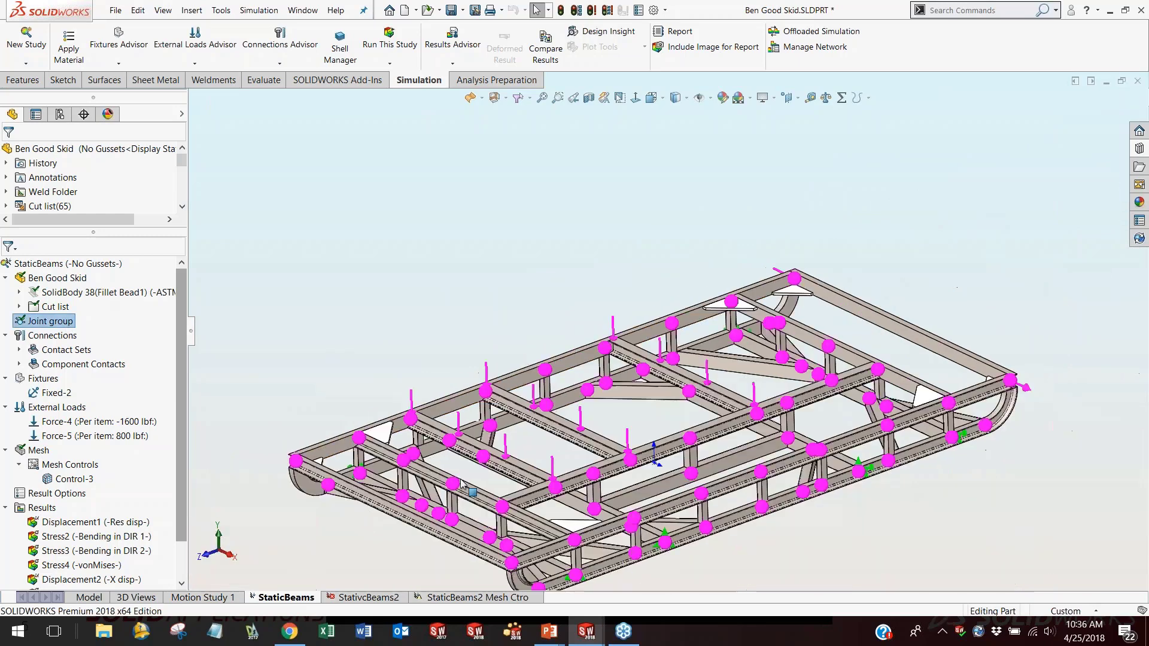
scroll(466, 502, "up", 5)
scroll(547, 335, "down", 6)
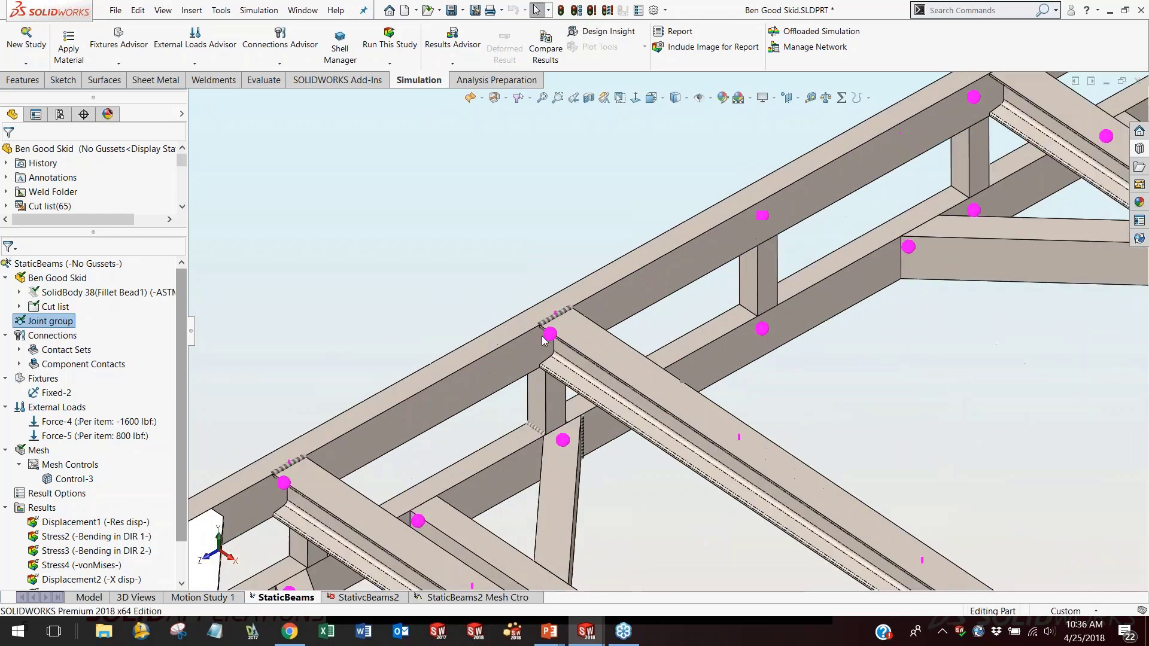
scroll(553, 346, "down", 5)
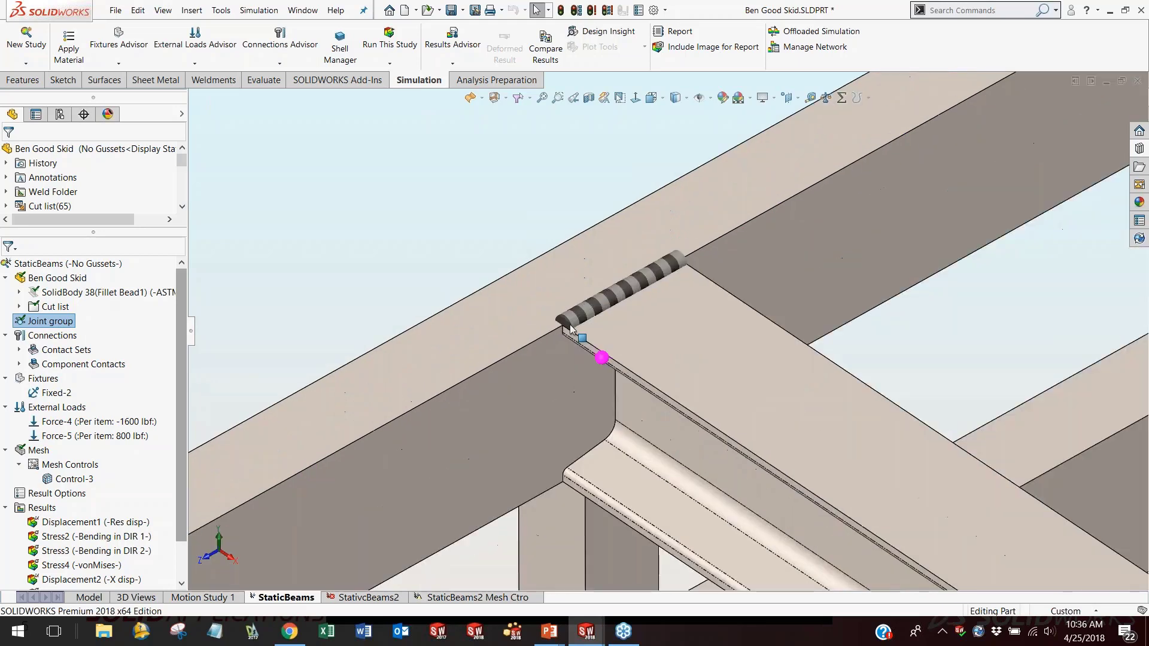
scroll(658, 335, "up", 5)
scroll(724, 352, "up", 3)
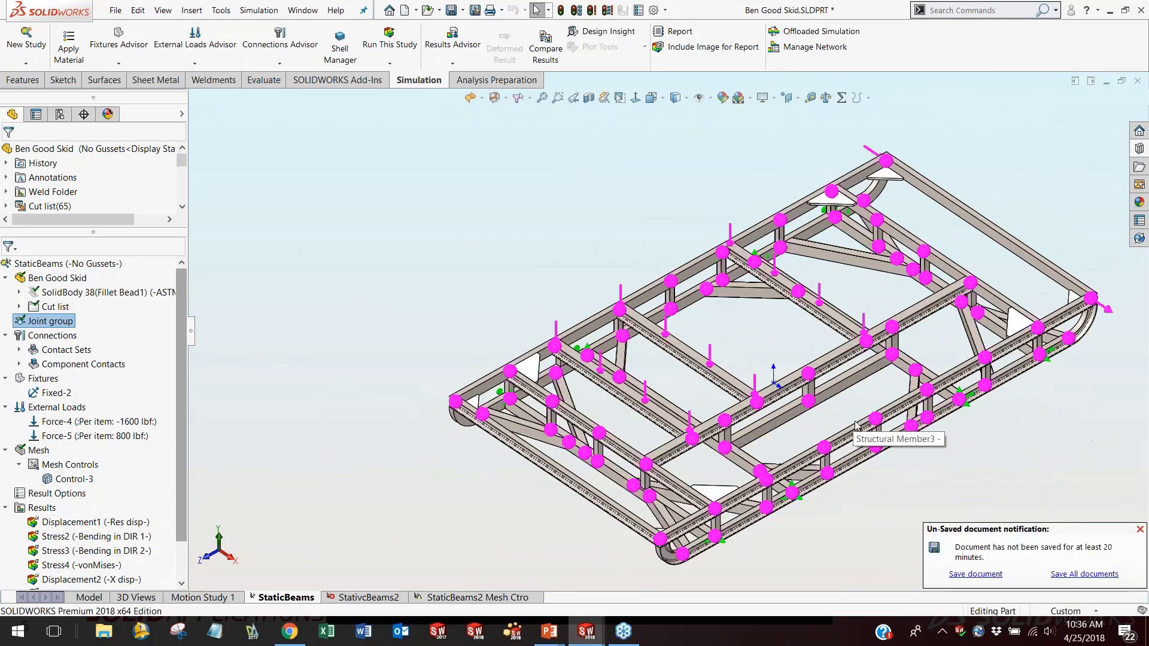
right_click(60, 321)
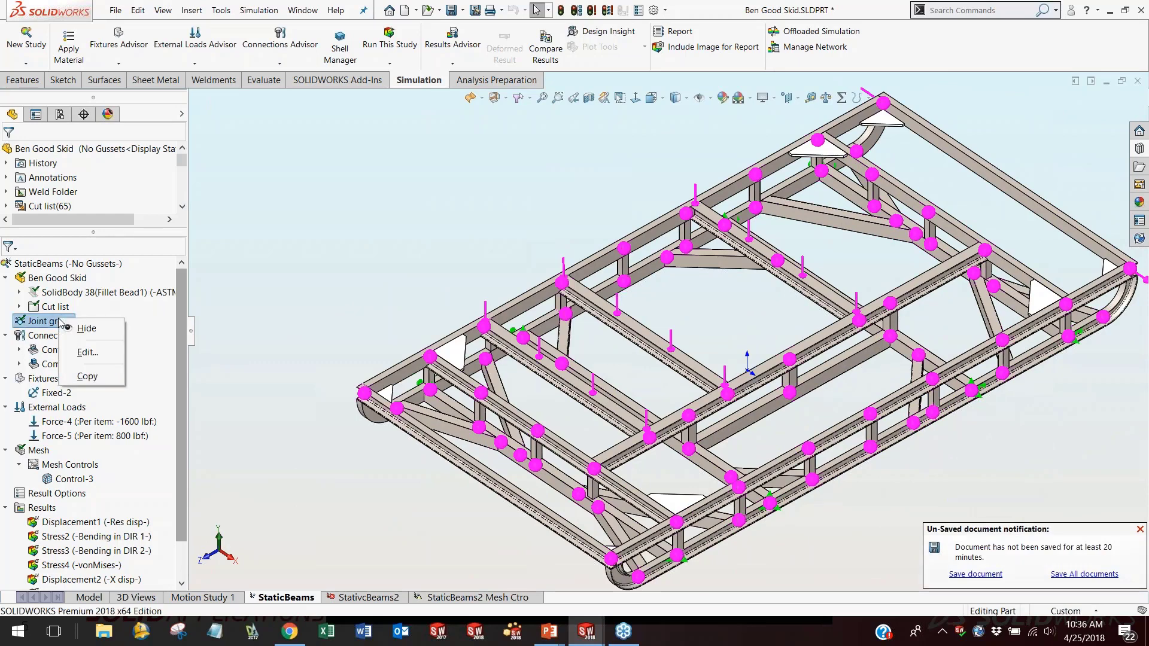
left_click(87, 329)
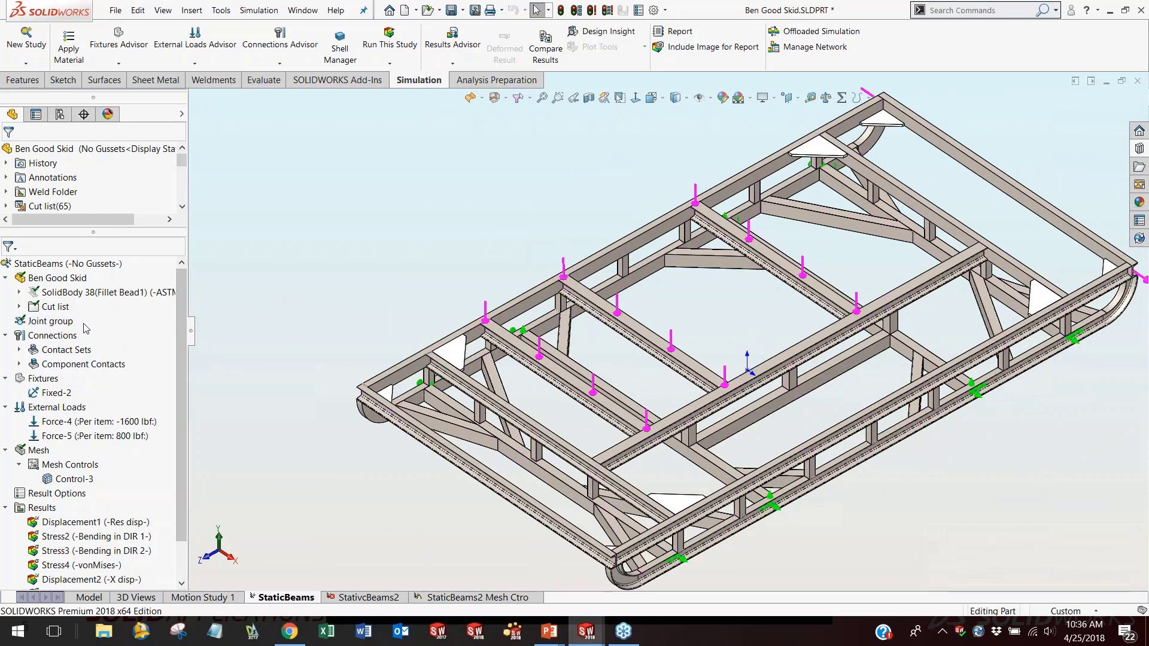
Review where the Force-4 and Force-5 loads act on the crossbeams and the end corners of the skid.
left_click(54, 422)
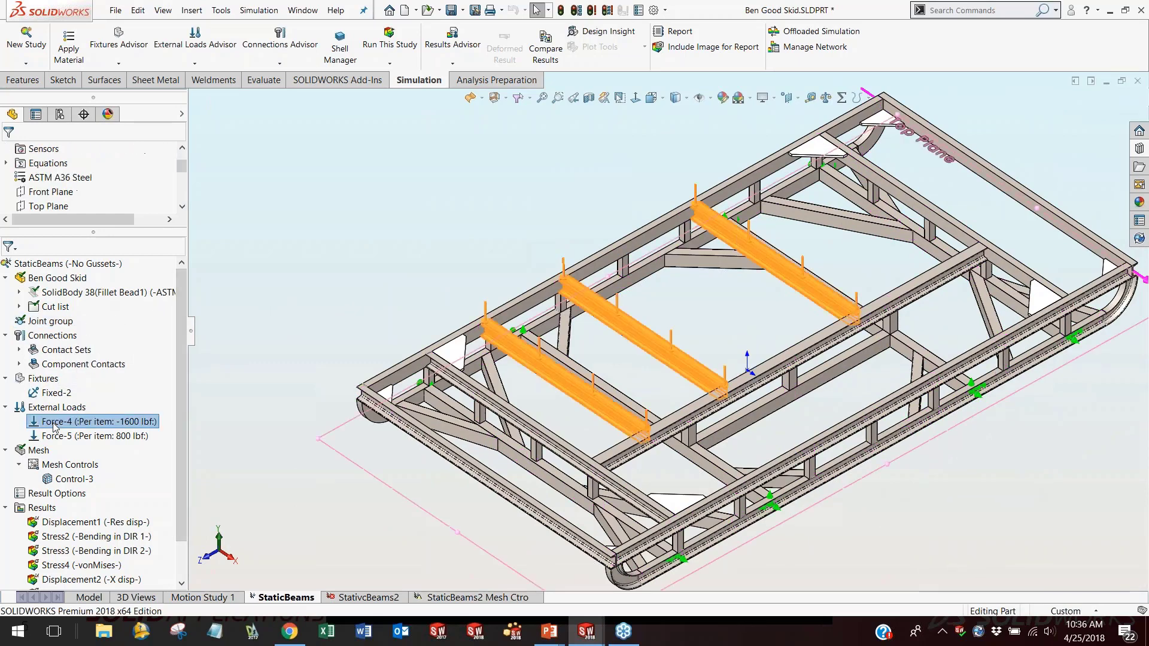
scroll(538, 387, "down", 5)
scroll(587, 359, "up", 2)
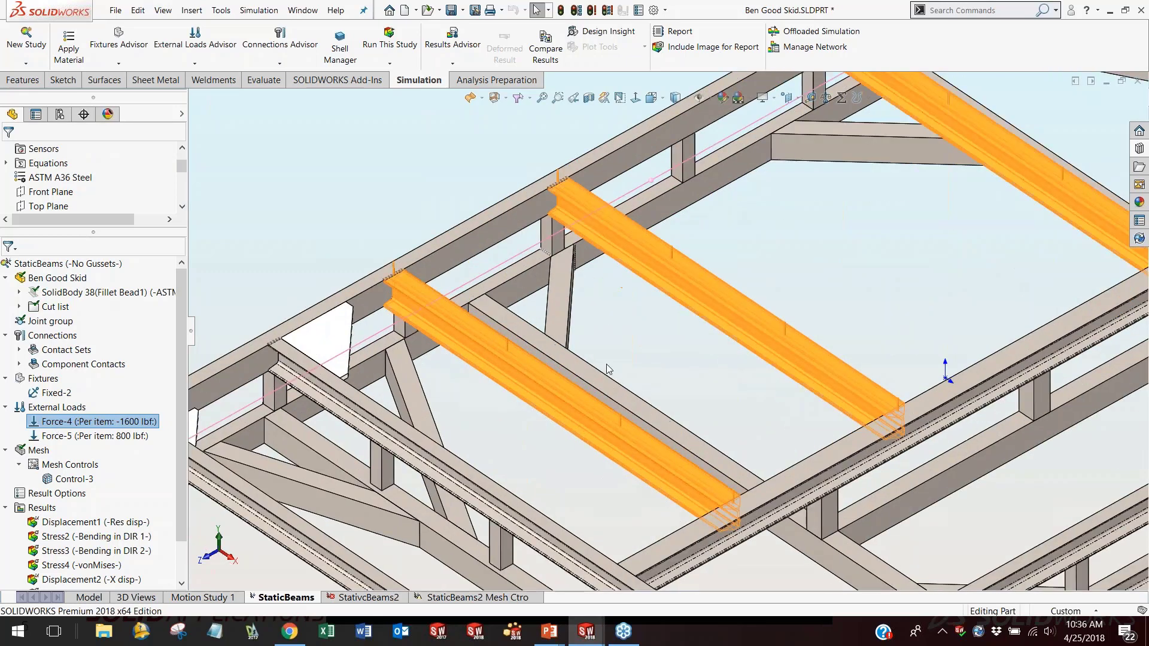
scroll(909, 242, "up", 4)
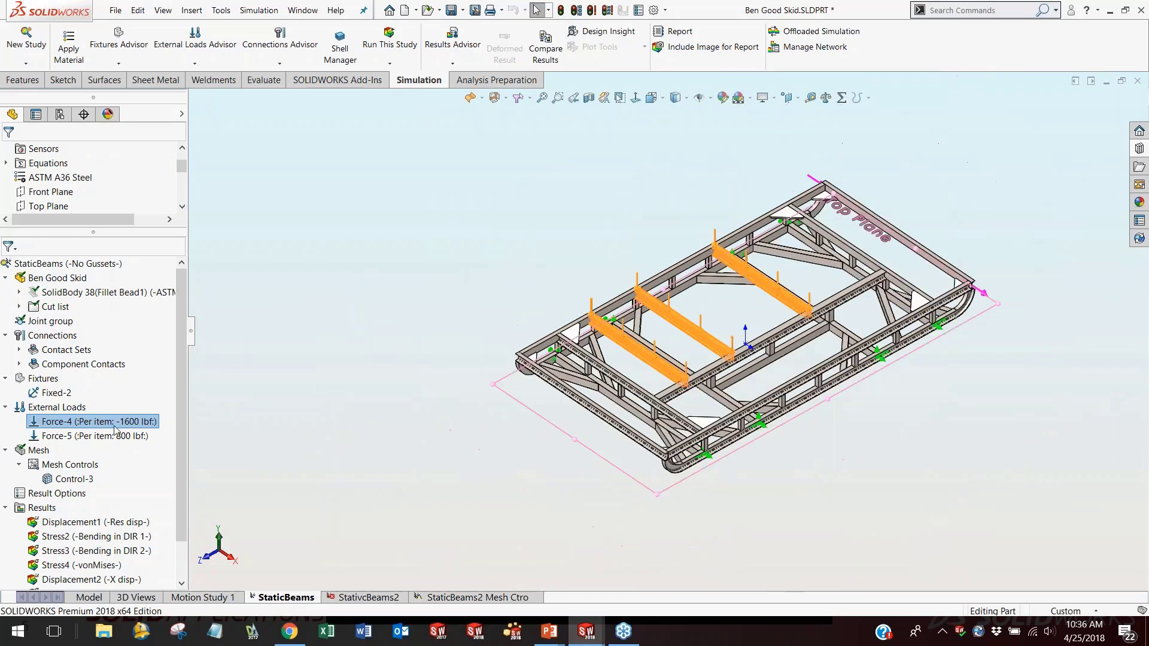
left_click(95, 435)
scroll(863, 323, "down", 8)
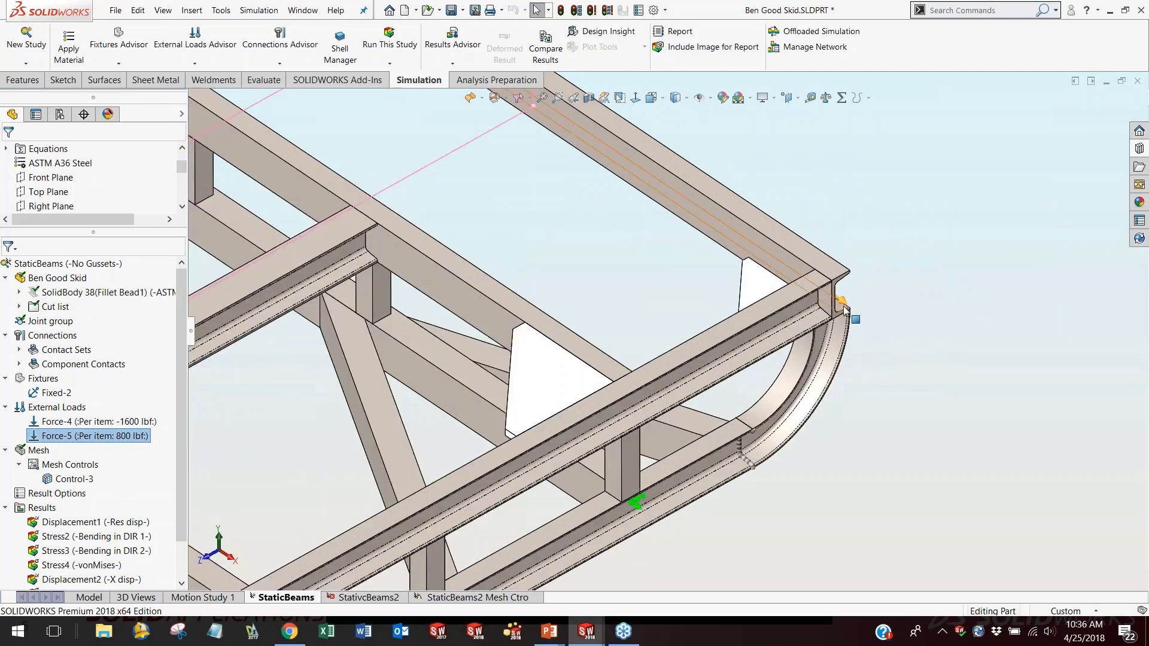
scroll(778, 332, "up", 3)
scroll(761, 343, "up", 5)
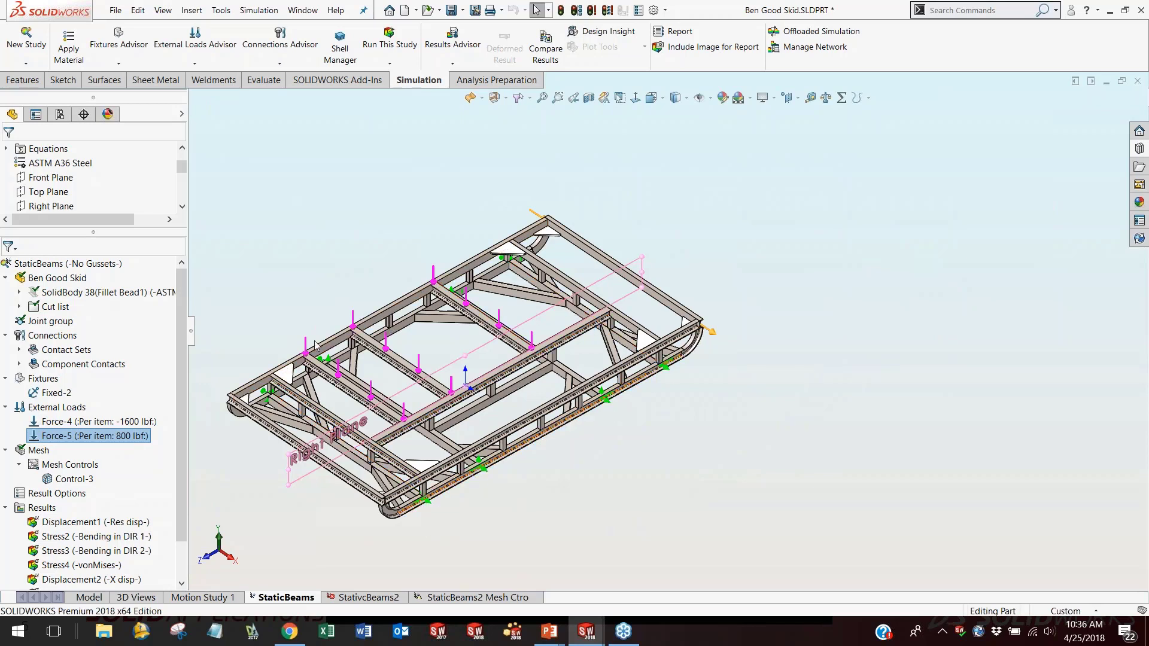
left_click(237, 472)
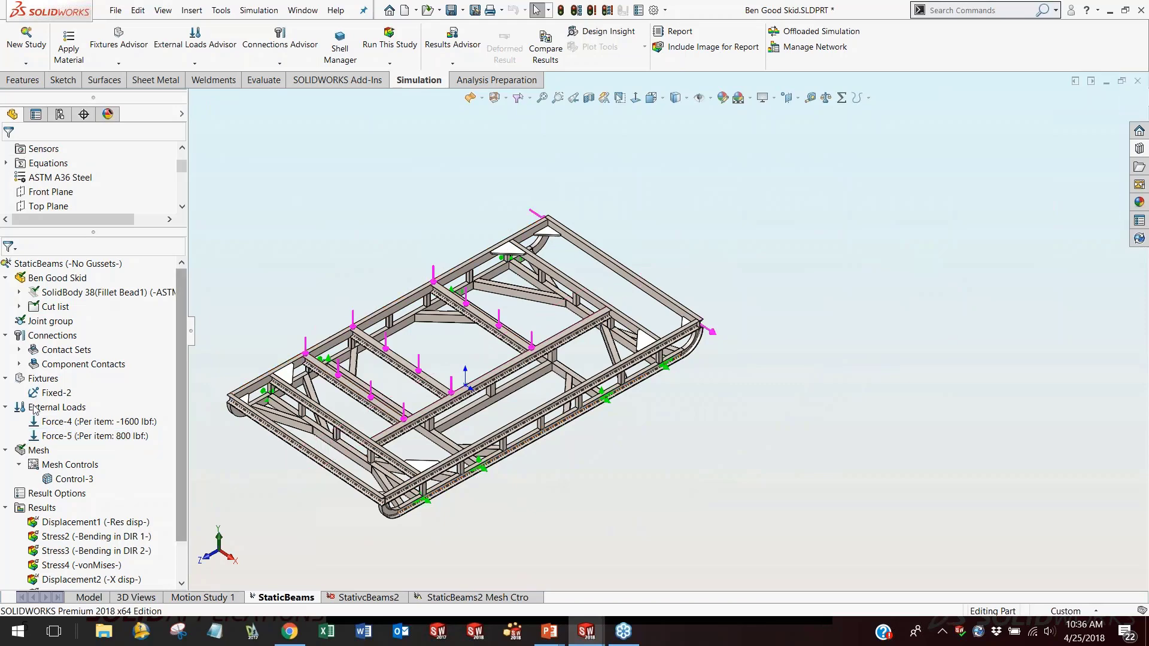
Hide all external load and fixture symbols in the StaticBeams study.
right_click(35, 409)
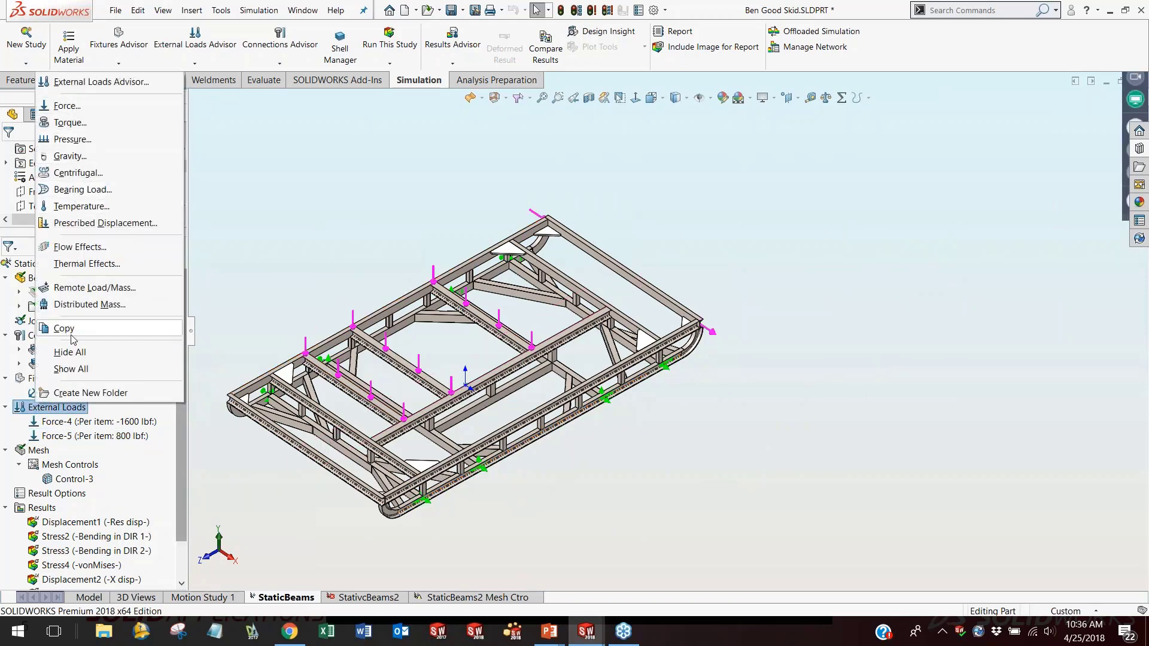
left_click(71, 353)
right_click(55, 379)
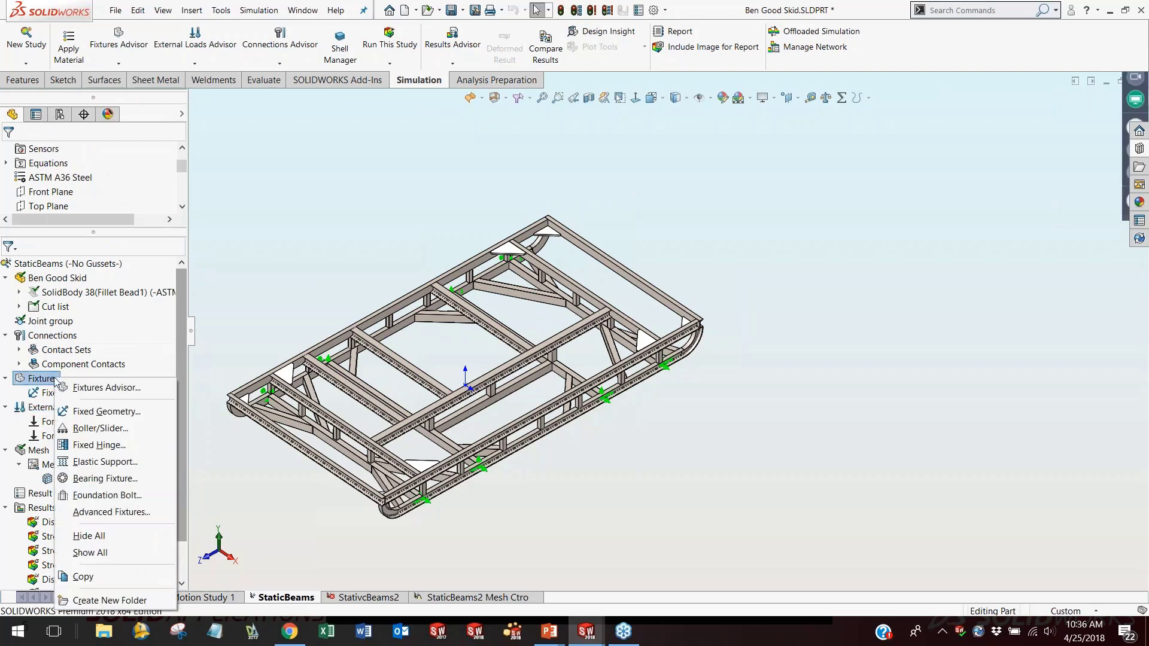
left_click(89, 536)
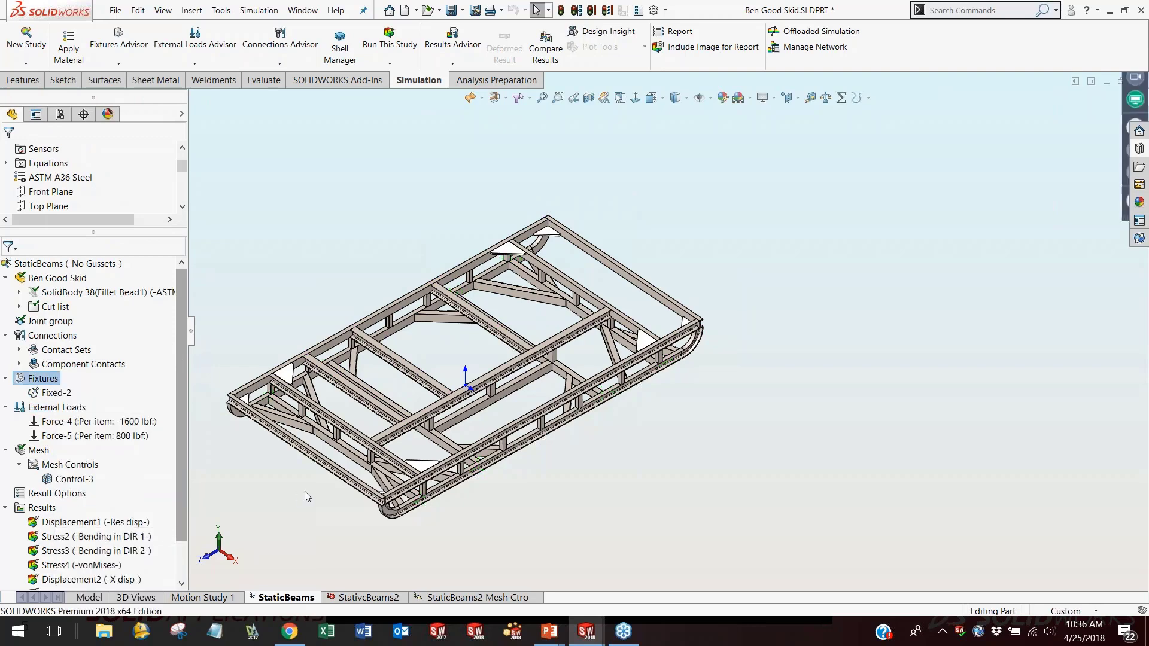
left_click(298, 493)
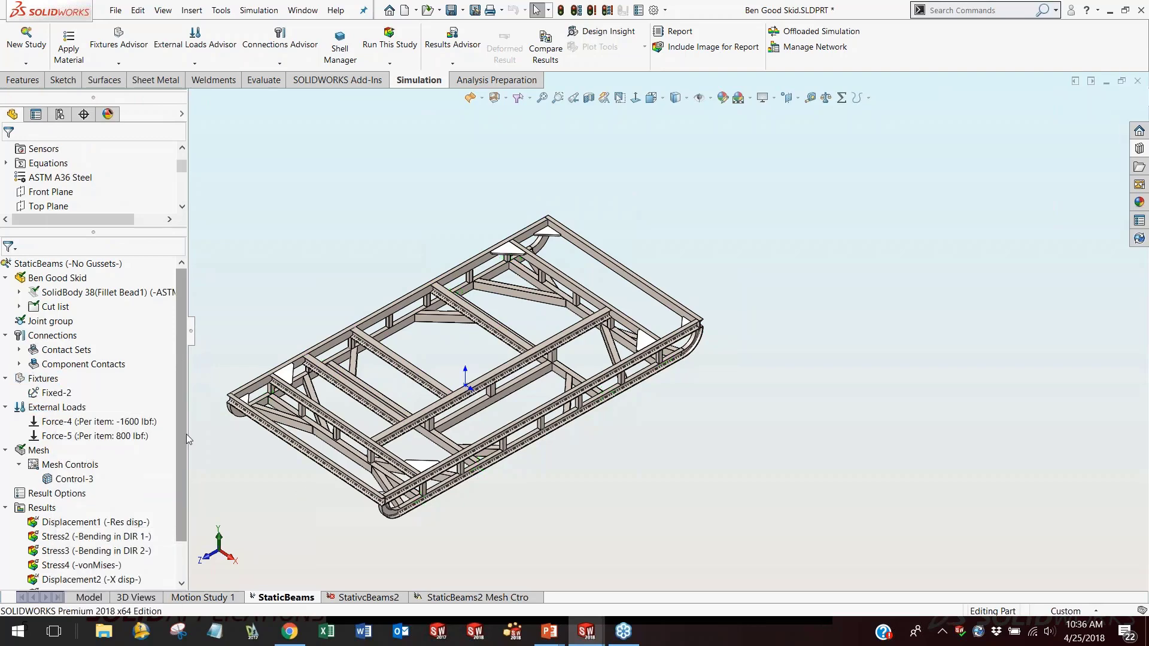
Display the Displacement1 resultant displacement plot and examine the deflected crossbeams and centre beam up close.
left_click(35, 528)
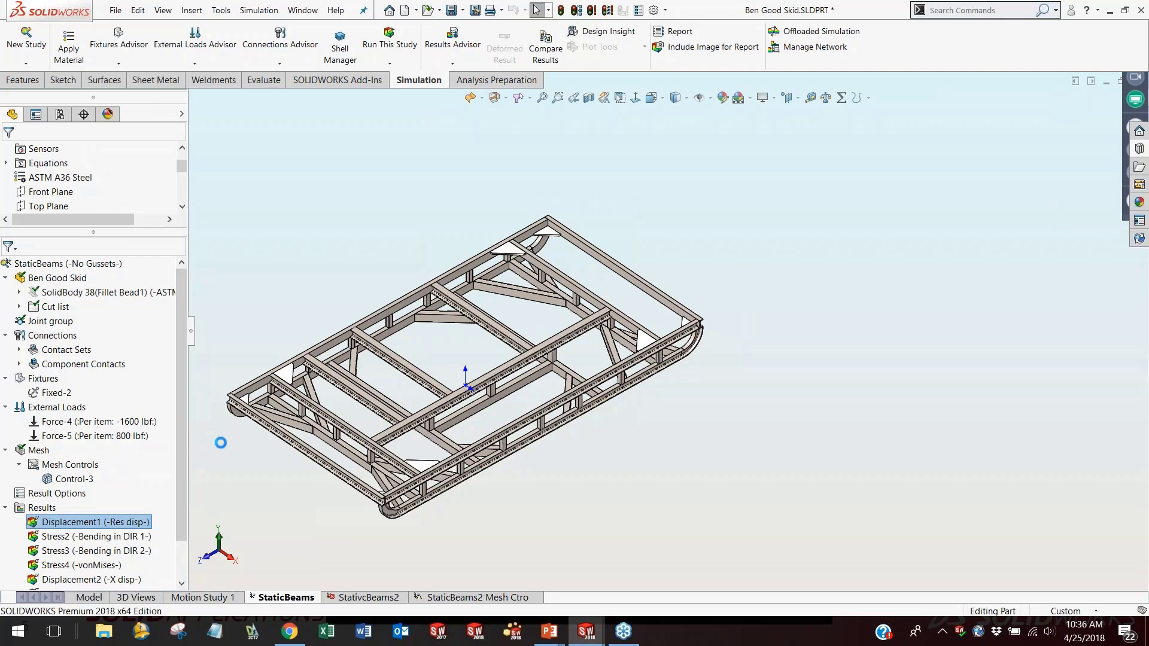
scroll(388, 449, "down", 5)
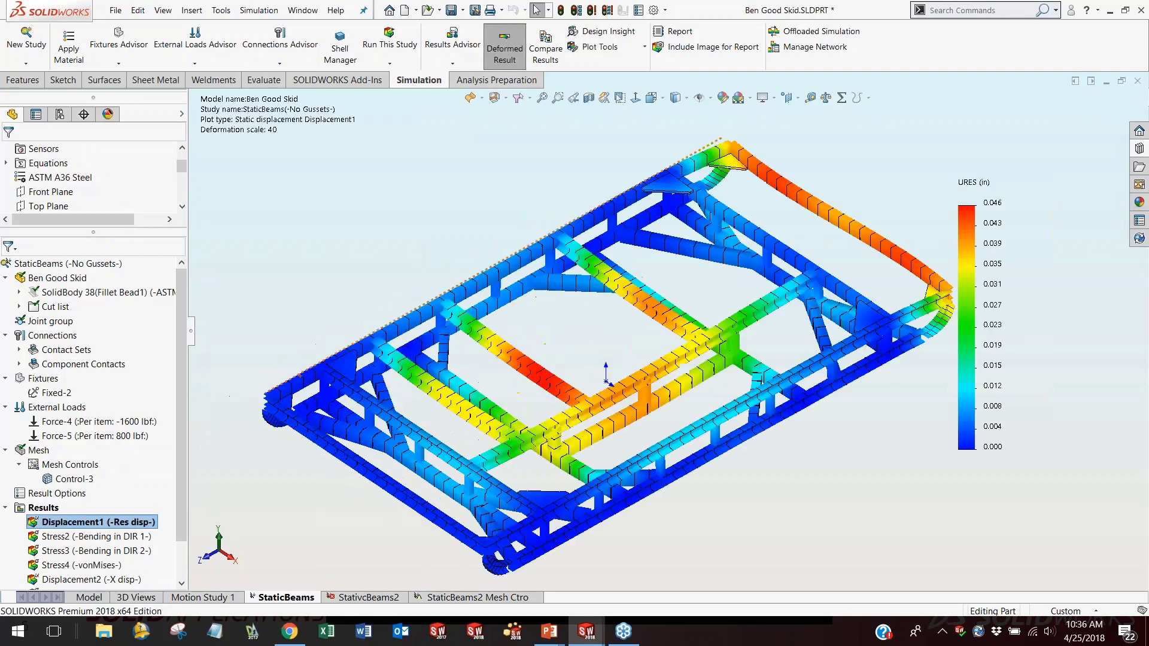
scroll(393, 451, "up", 2)
middle_click_drag(393, 452, 403, 418)
scroll(658, 347, "up", 4)
scroll(713, 332, "down", 6)
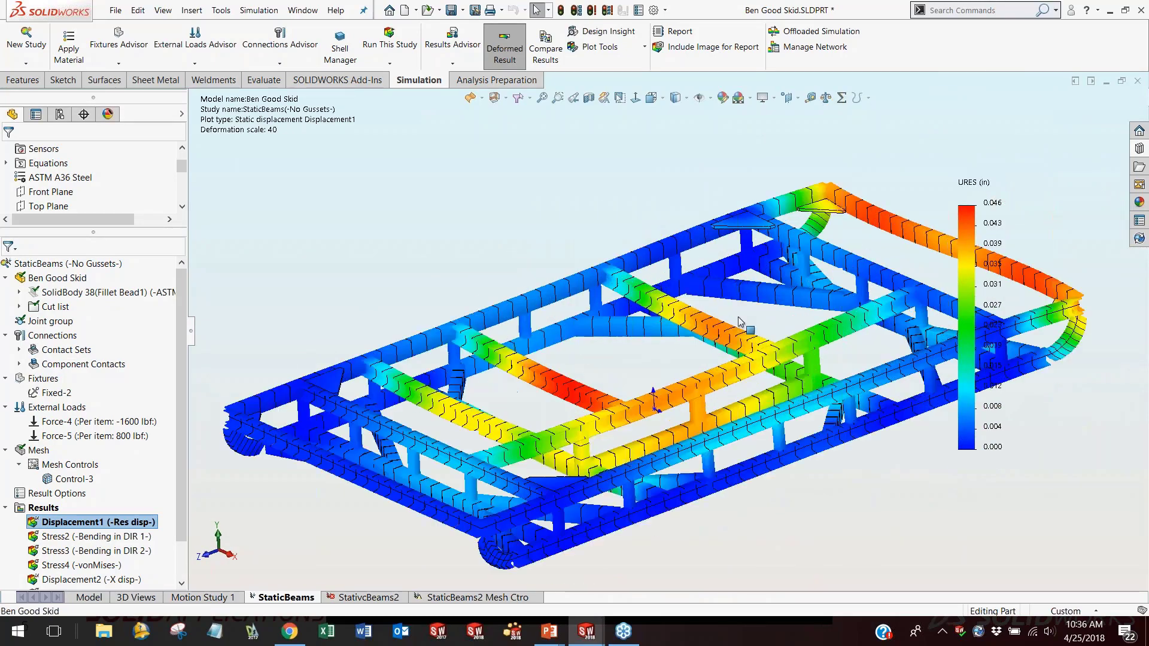
scroll(713, 333, "down", 5)
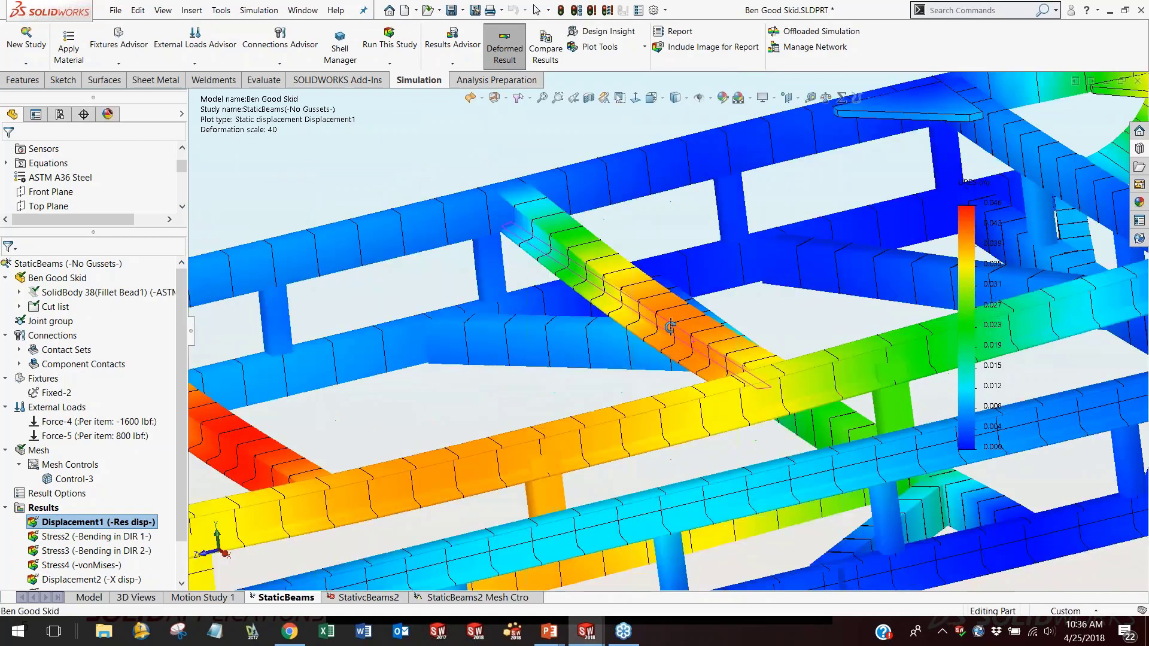
middle_click_drag(670, 326, 722, 393)
scroll(680, 314, "down", 2)
scroll(710, 392, "up", 2)
scroll(711, 368, "up", 4)
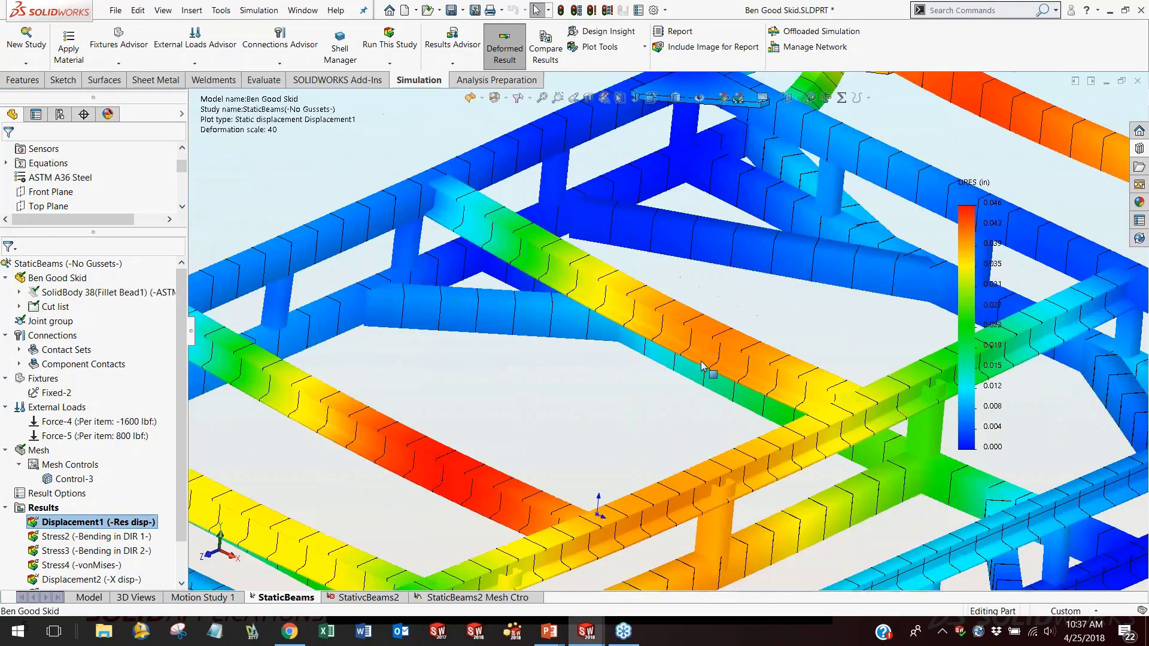
Examine the displacement around the end corner's gusset, curved skid member and beam joint, and return to the whole frame.
scroll(749, 179, "down", 5)
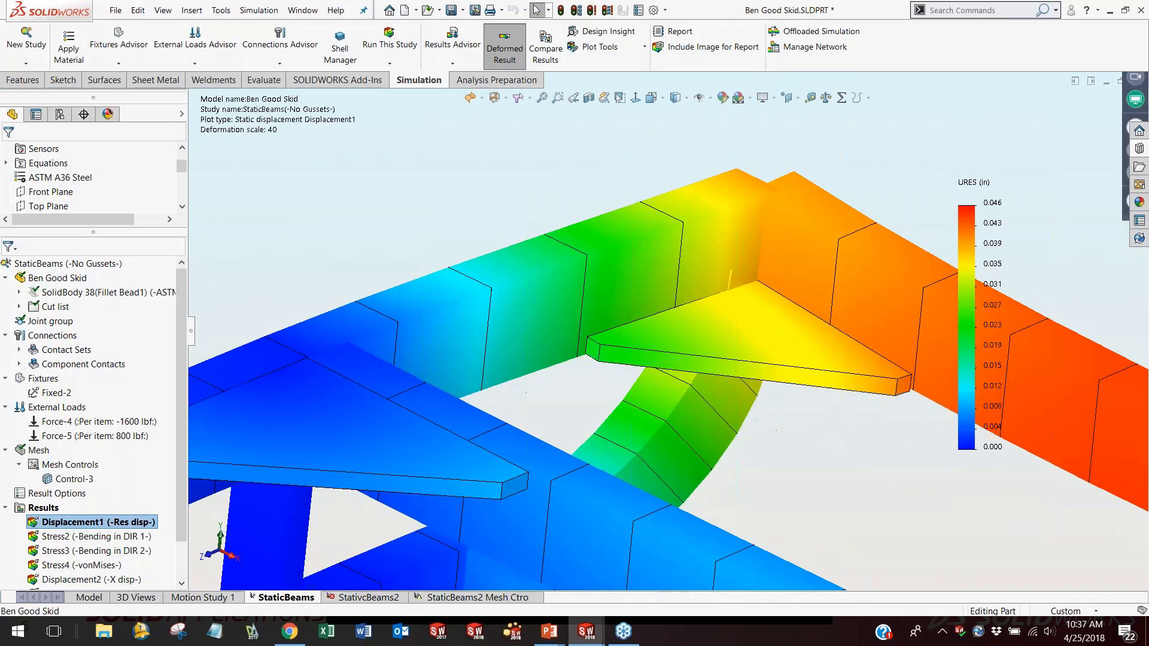
middle_click_drag(749, 178, 720, 294)
scroll(721, 295, "down", 5)
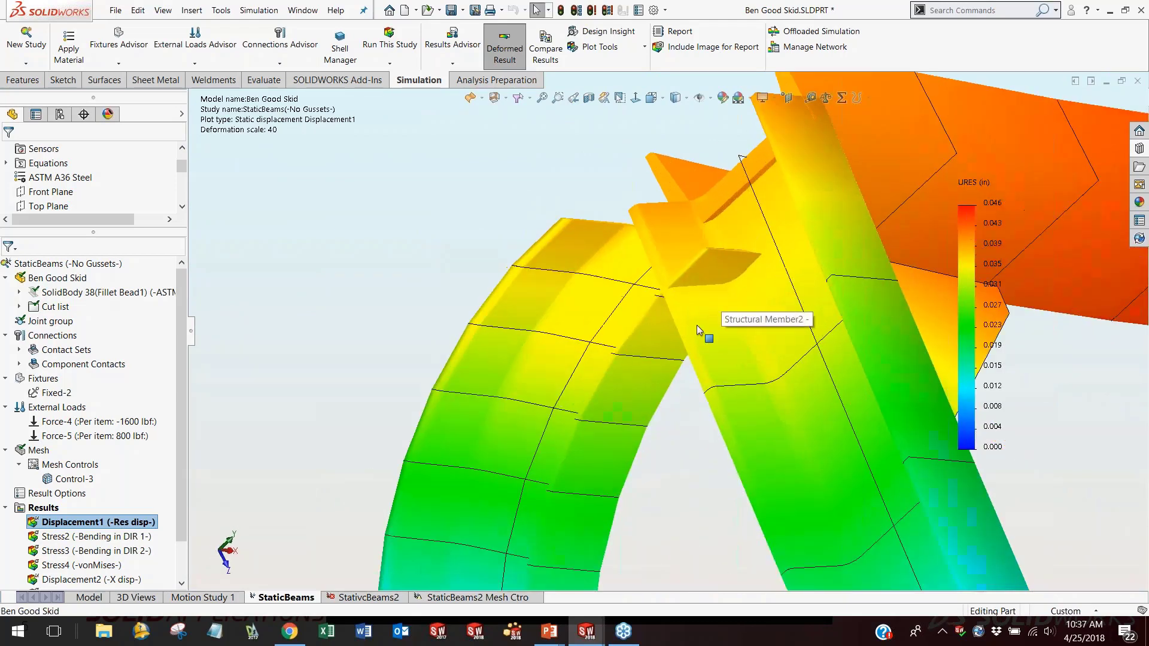
scroll(746, 303, "up", 6)
mouse_move(746, 303)
middle_mouse_down()
mouse_move(772, 324)
mouse_move(796, 287)
mouse_move(771, 311)
mouse_move(742, 311)
middle_mouse_up()
scroll(666, 411, "up", 10)
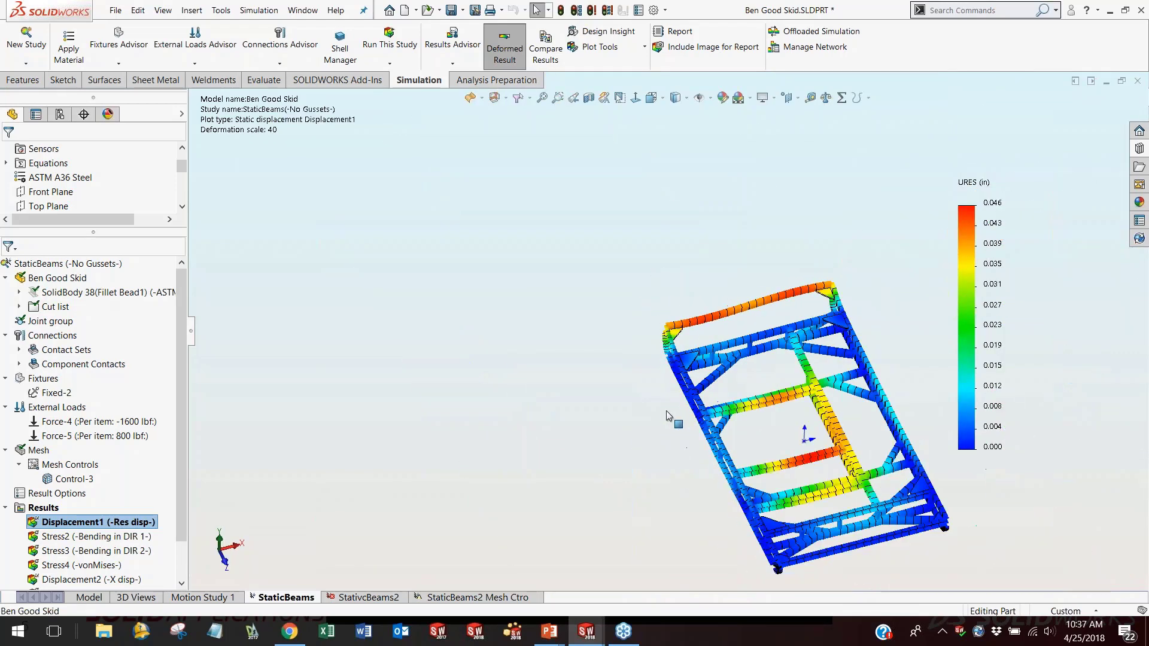
middle_click_drag(666, 410, 565, 413)
scroll(932, 441, "down", 5)
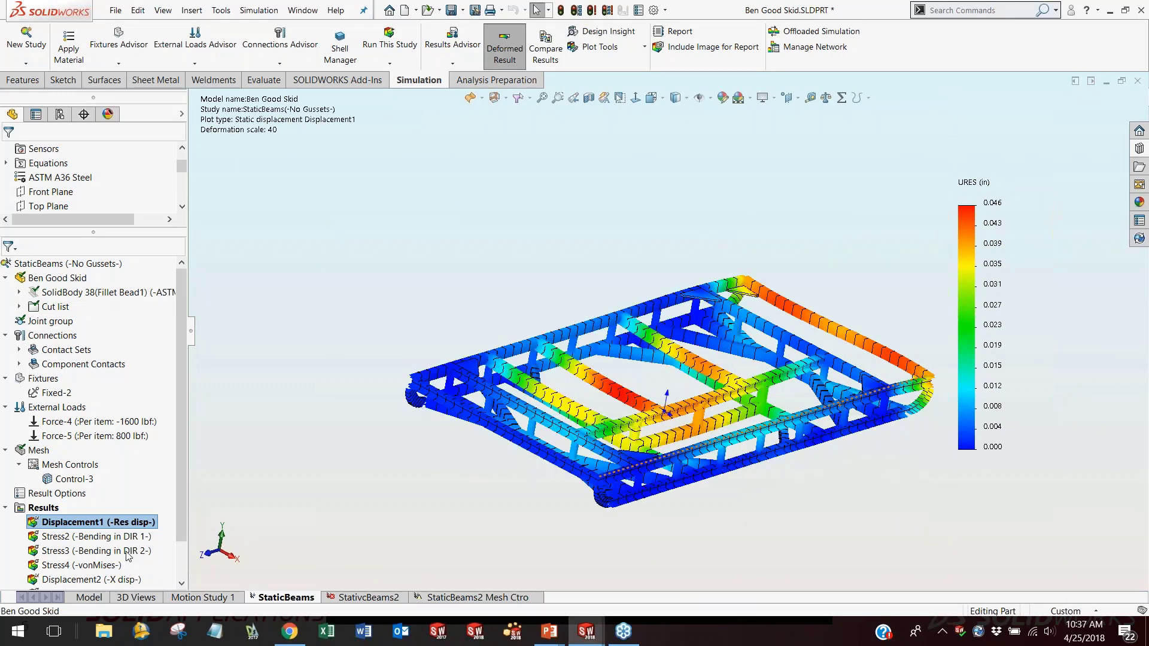
Display the Stress3 Bending in DIR 2 plot and examine the highly stressed lower cross member near the side rail.
left_click(109, 554)
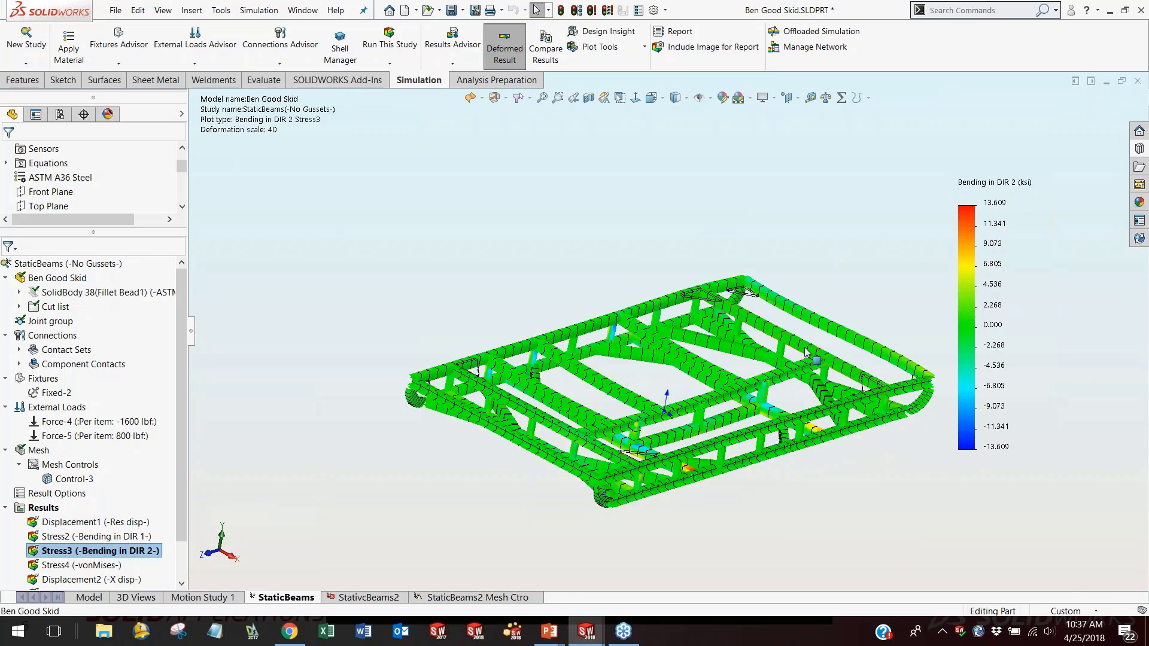
scroll(805, 352, "down", 2)
middle_click_drag(704, 390, 629, 416)
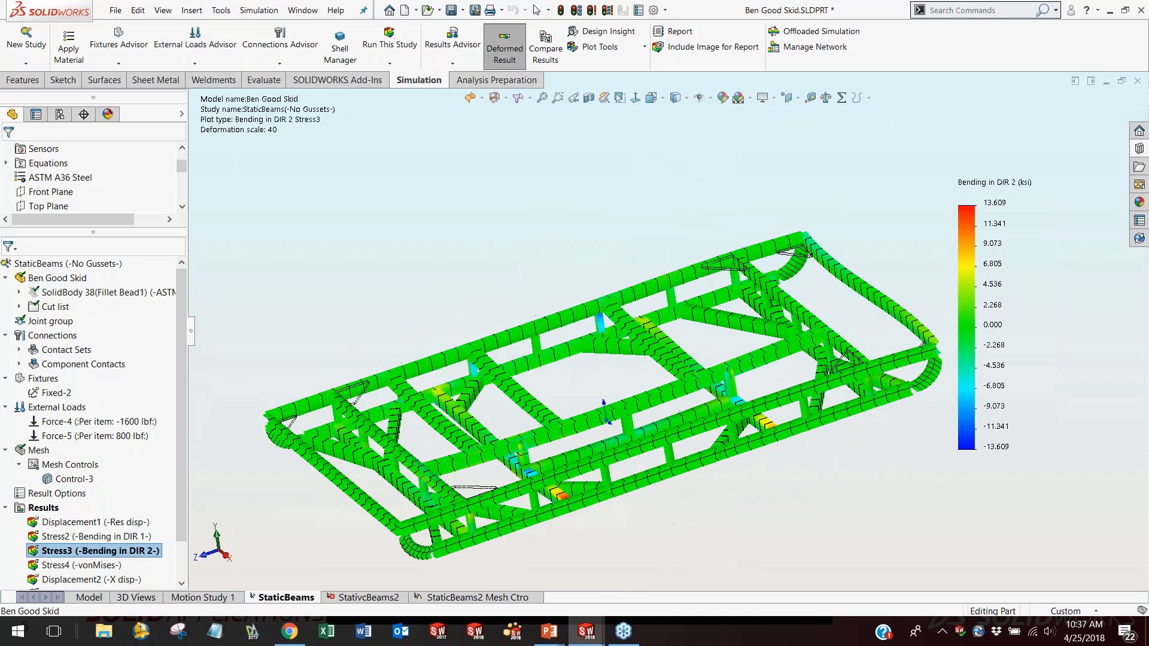
scroll(628, 422, "down", 8)
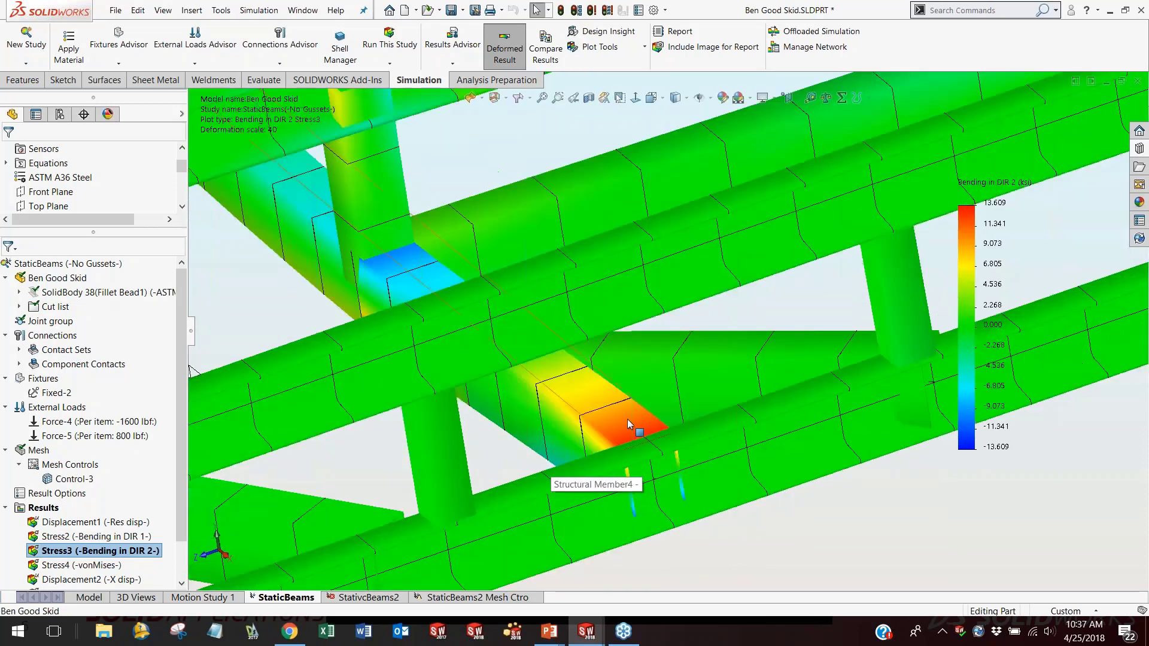
scroll(385, 407, "up", 8)
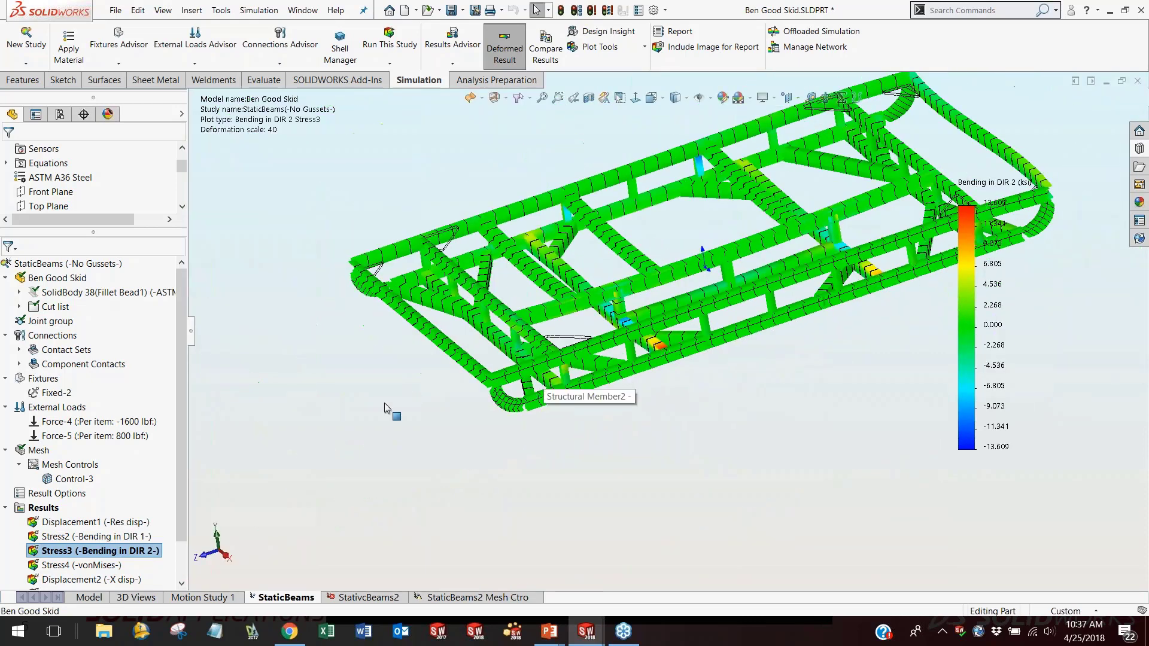
Display the Displacement2 X displacement plot and examine the deflected end cross member up close before returning to the whole frame.
left_click(66, 579)
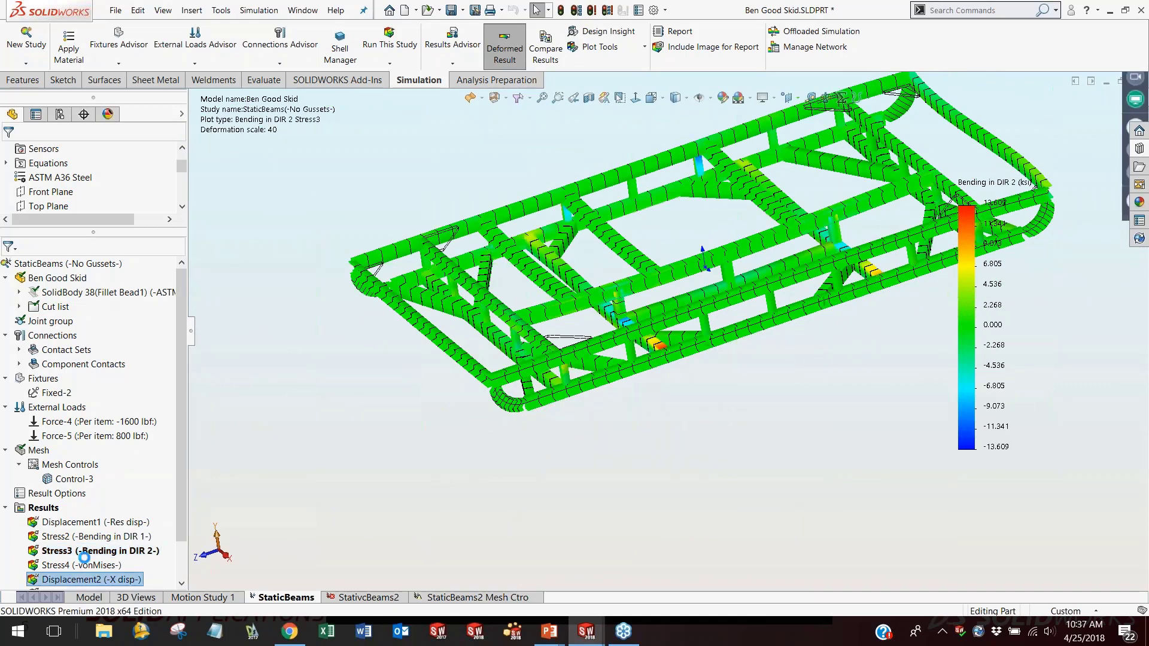
left_click_drag(183, 509, 194, 565)
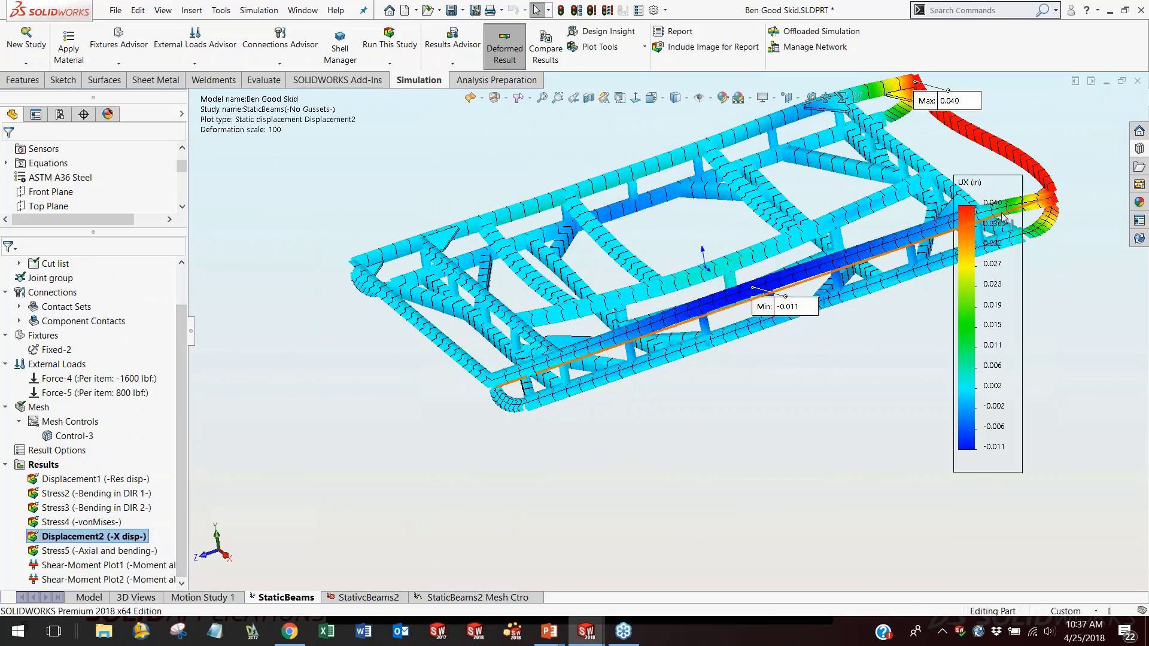
scroll(967, 239, "up", 1)
middle_click_drag(957, 179, 923, 174)
scroll(923, 168, "up", 2)
scroll(841, 207, "down", 3)
scroll(832, 219, "down", 1)
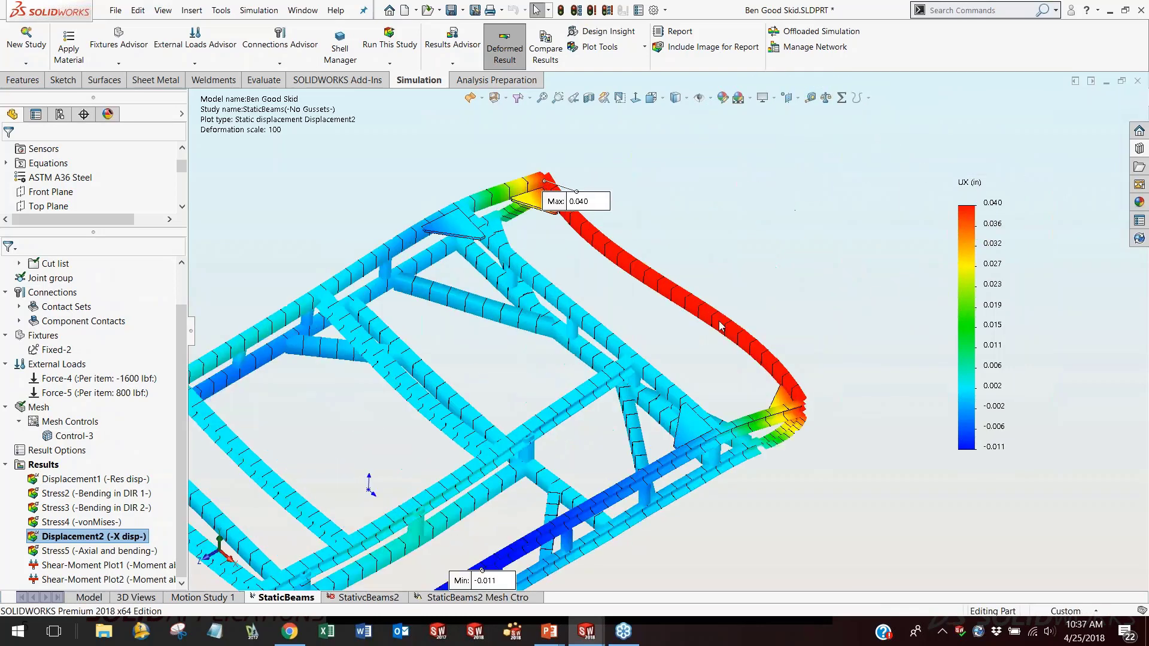
scroll(661, 335, "up", 5)
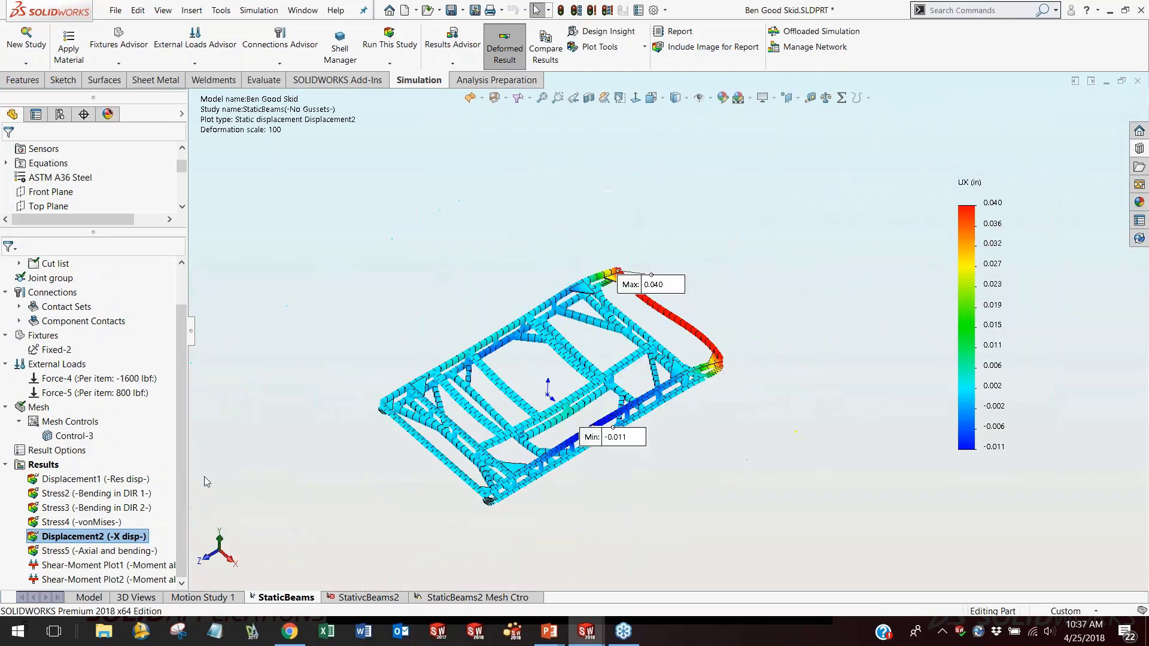
Display Shear-Moment Plot1 and examine the moment diagrams on the crossbeams and centre beam.
double_click(60, 565)
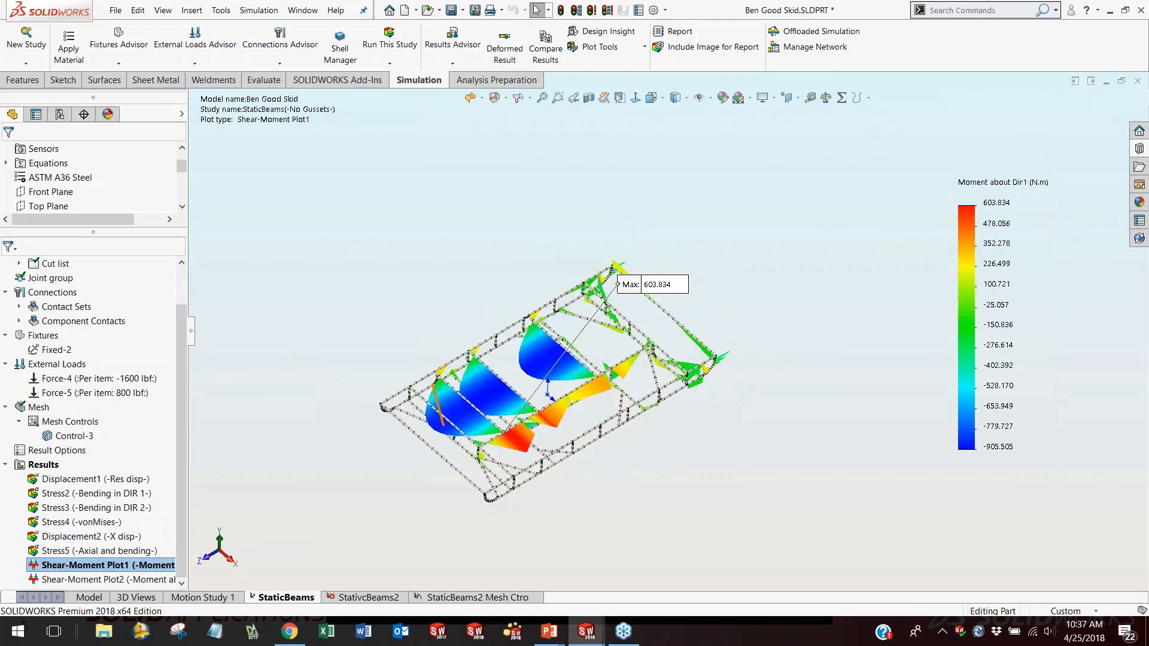
scroll(542, 461, "up", 1)
mouse_move(542, 460)
middle_mouse_down()
mouse_move(514, 427)
mouse_move(604, 434)
mouse_move(542, 451)
middle_mouse_up()
scroll(541, 451, "down", 1)
scroll(615, 360, "down", 2)
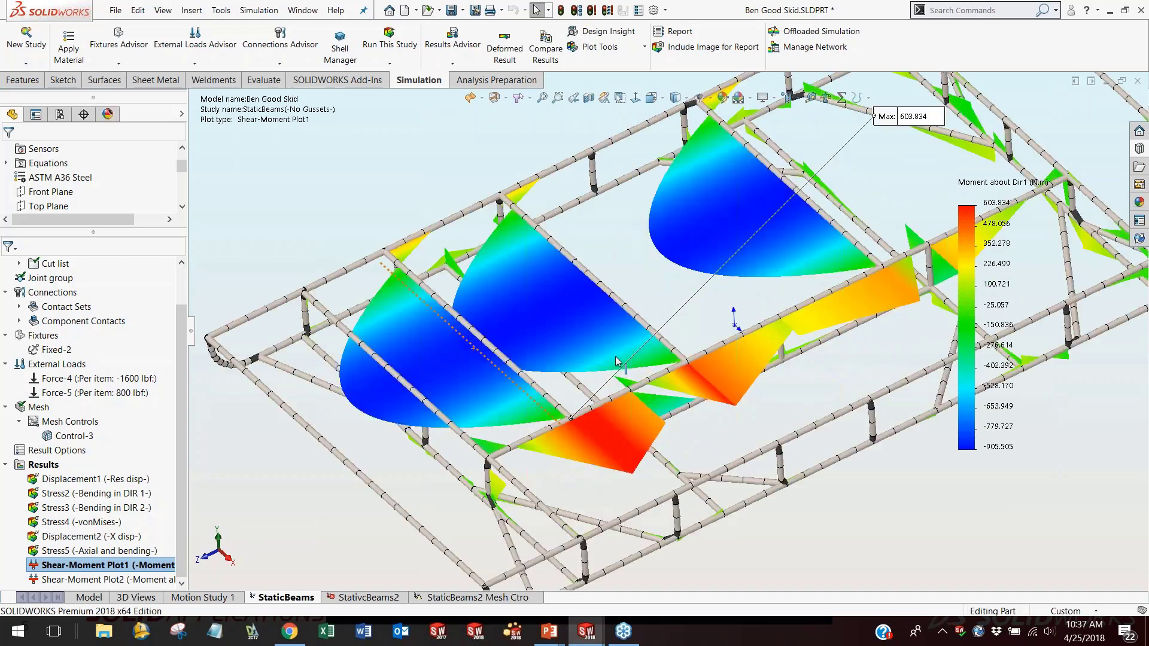
scroll(616, 361, "up", 2)
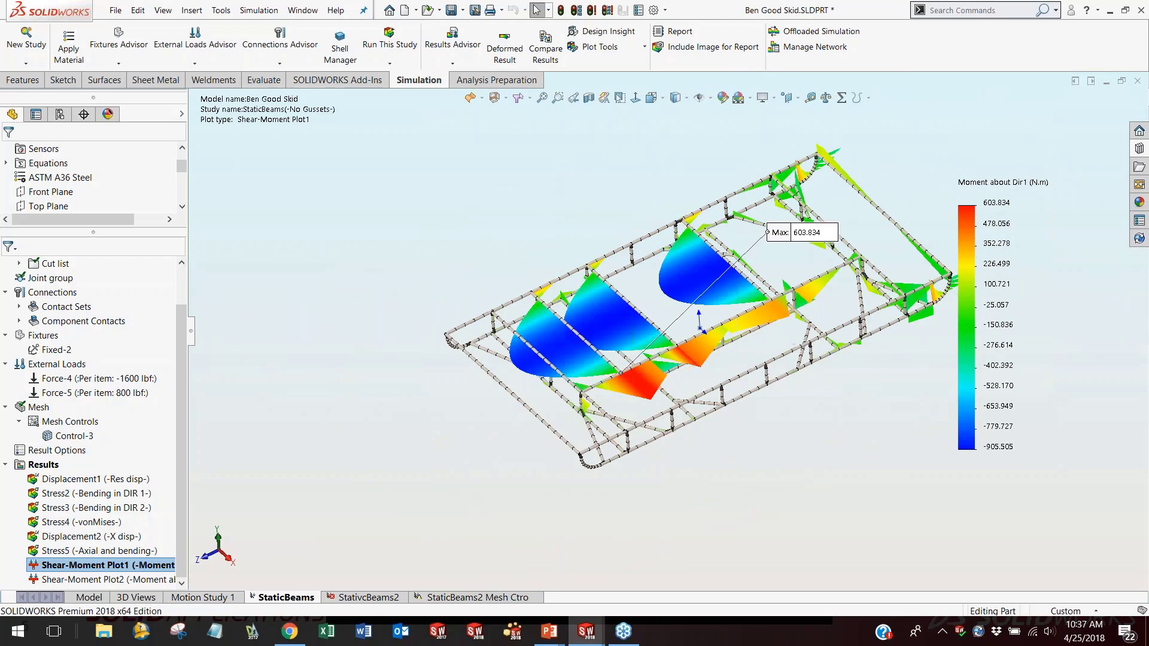
scroll(843, 308, "down", 1)
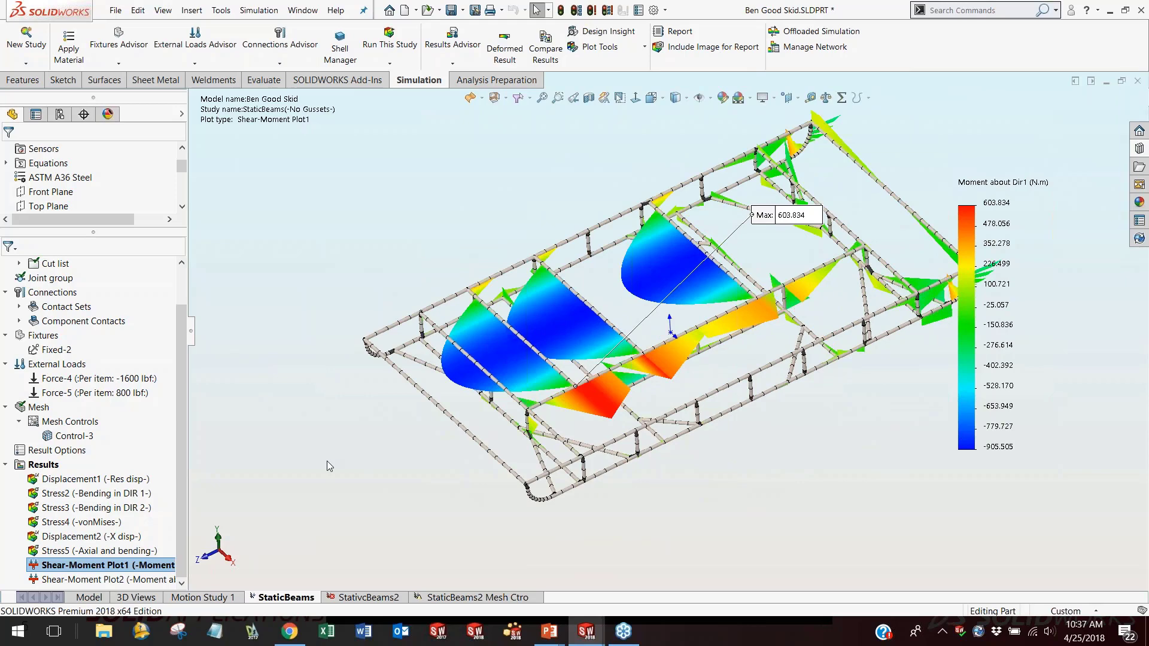
Switch to the PowerPoint slide show and advance to the "So…What?" slide, revealing its subtitle and first bullet.
key("alt+Tab")
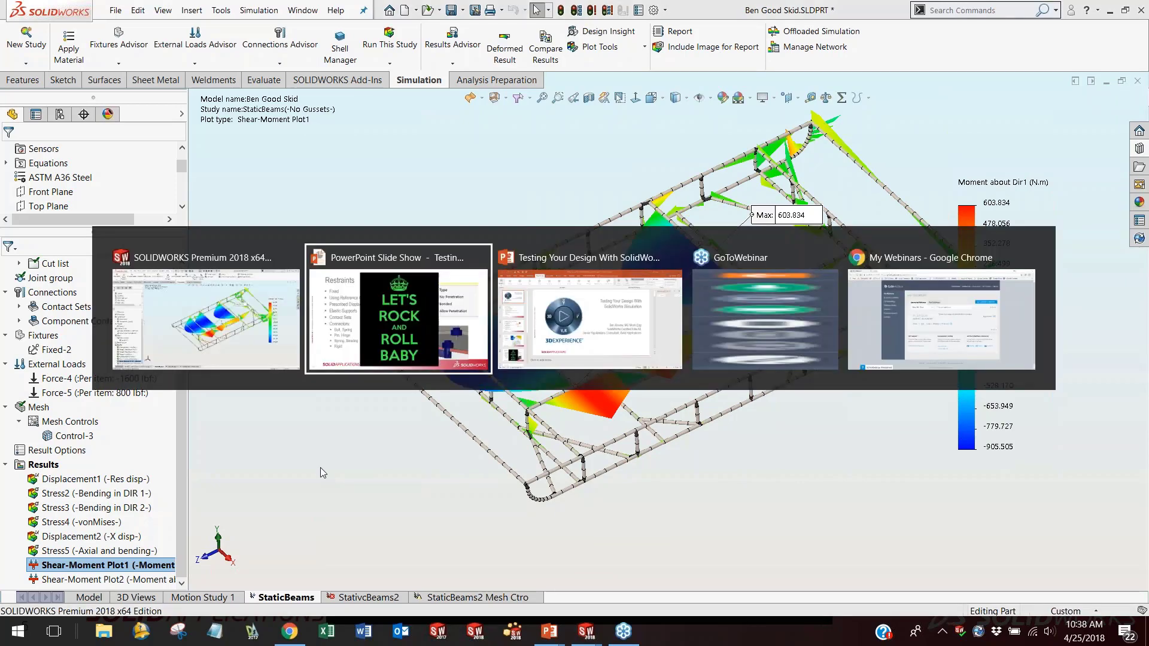
key("Right")
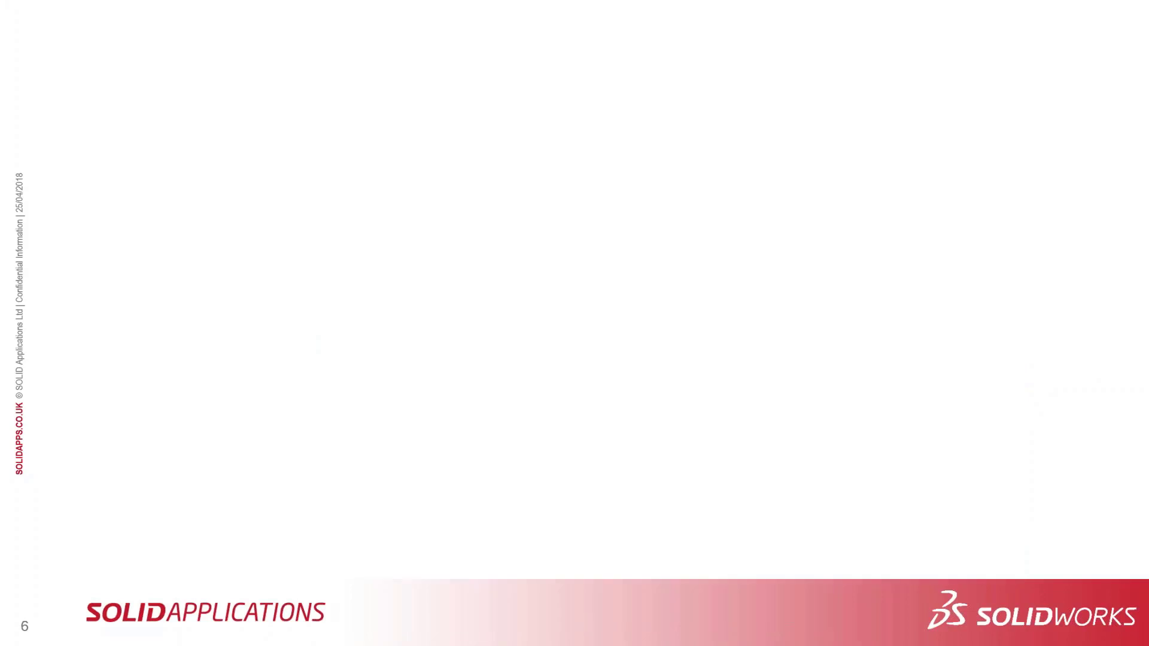
key("Right")
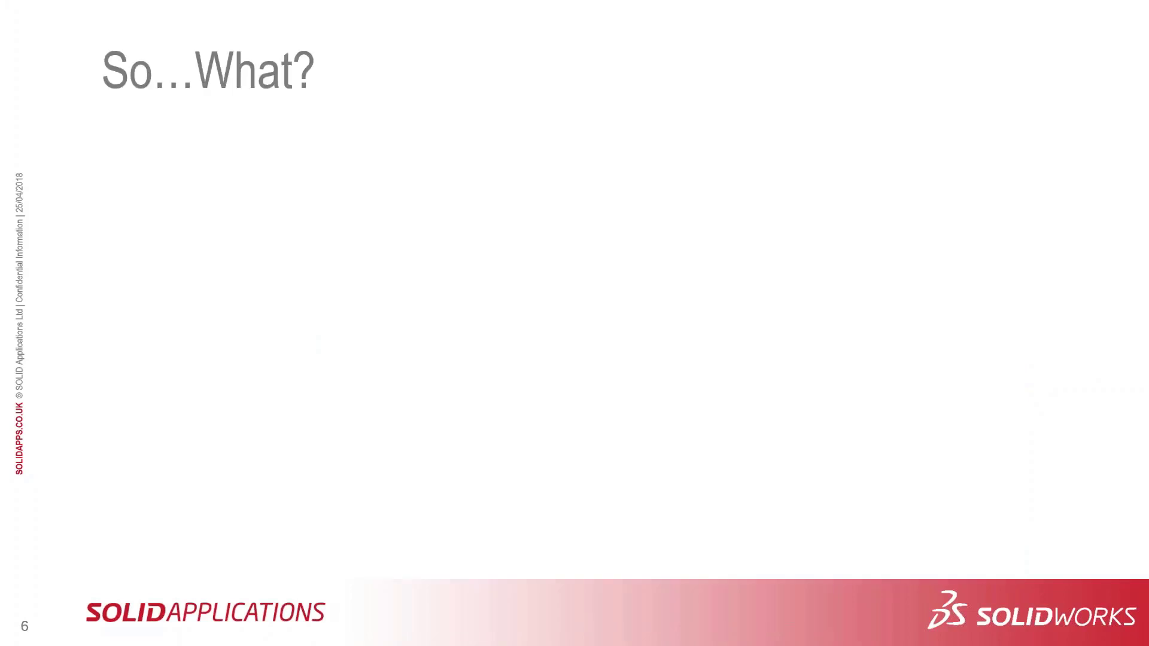
key("Right")
key("Right")
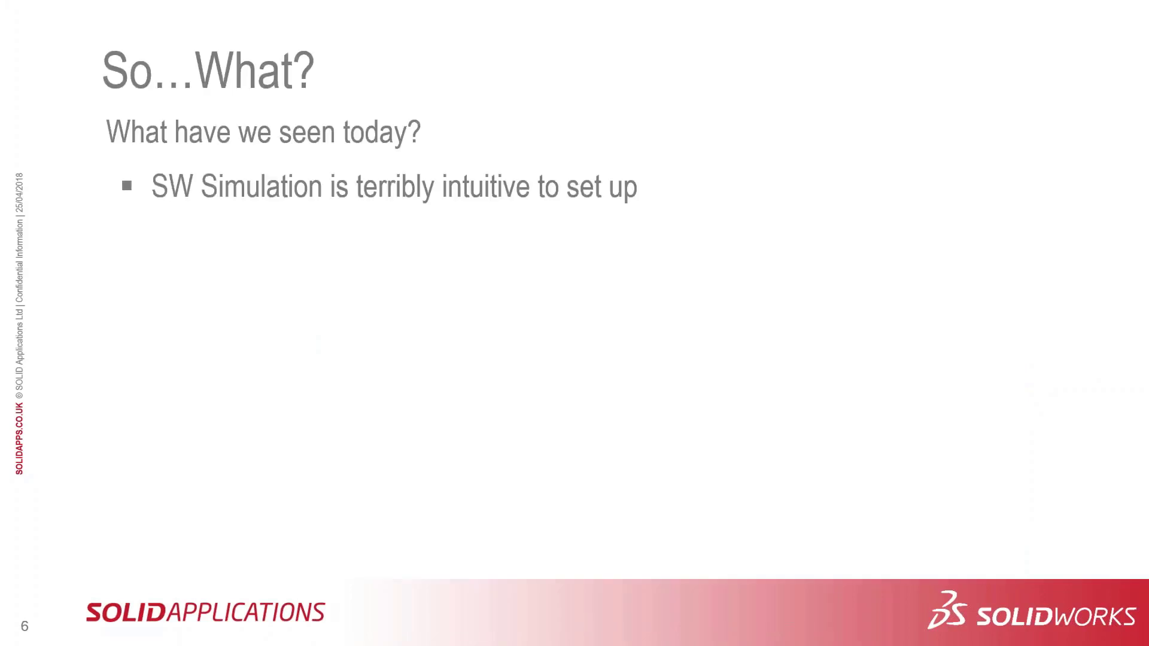